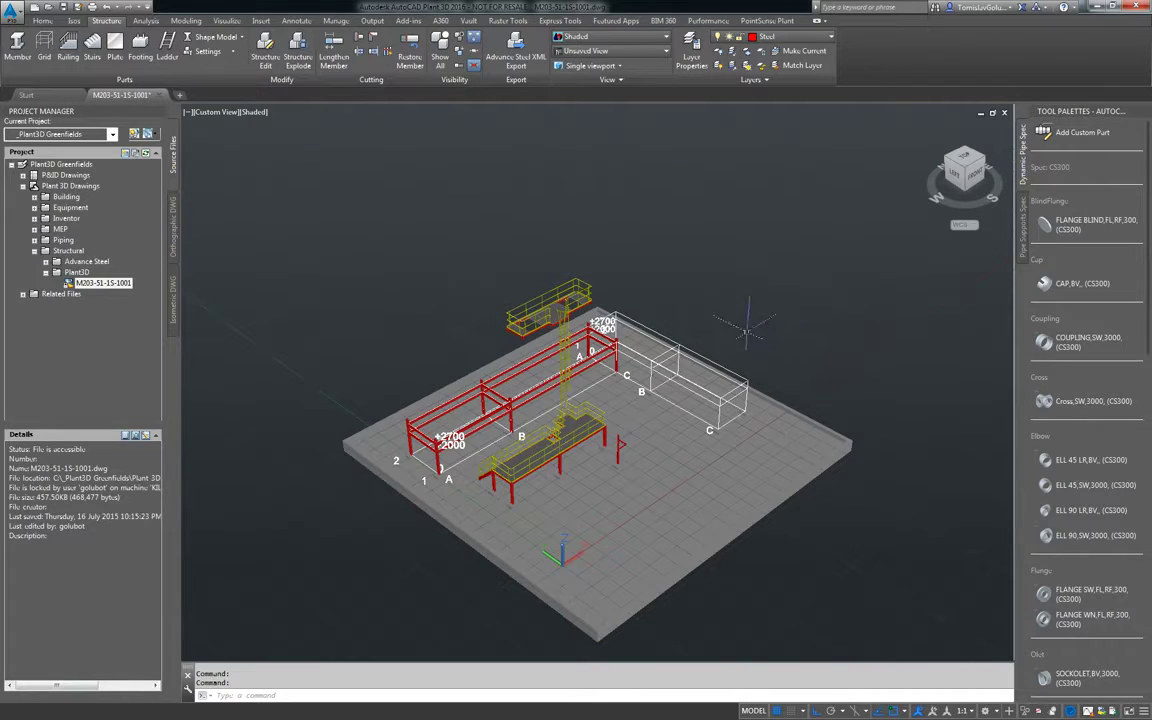
# Examine the existing steel pipe rack, the access platform and the empty structural grid next to them
pyautogui.keyDown('shift'); pyautogui.moveTo(735, 405); pyautogui.dragTo(686, 316, button='middle'); pyautogui.keyUp('shift')
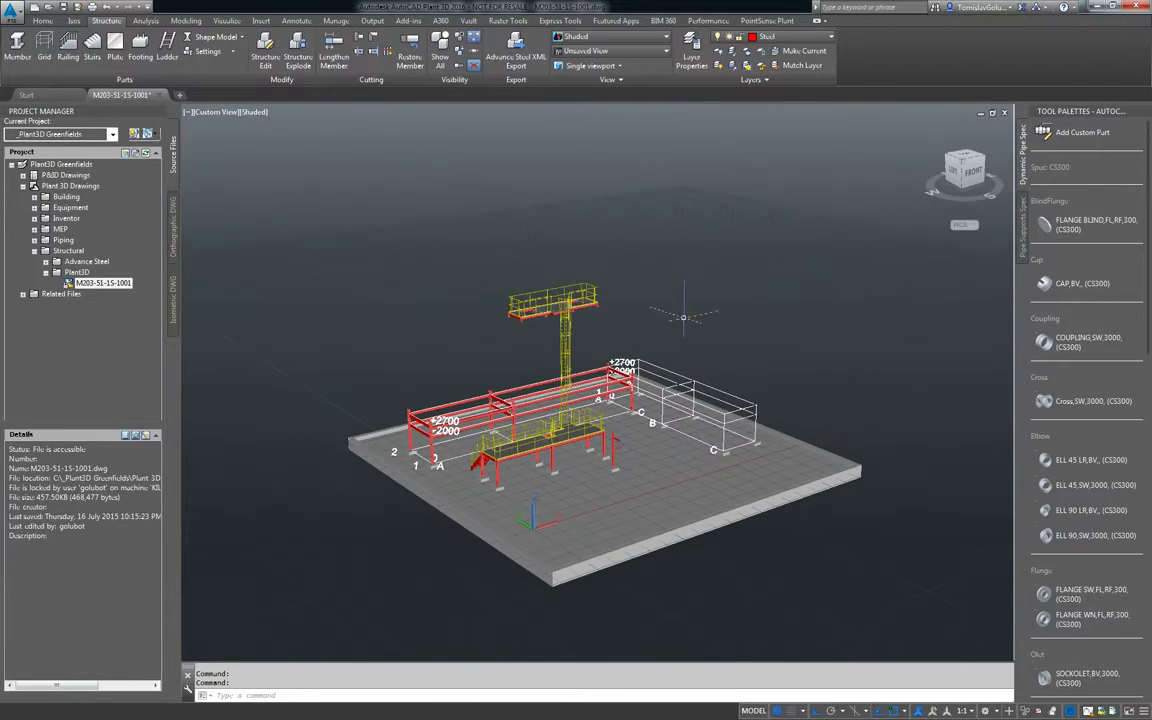
pyautogui.scroll(2, 708, 398)
pyautogui.moveTo(727, 402); pyautogui.dragTo(690, 380, button='middle')
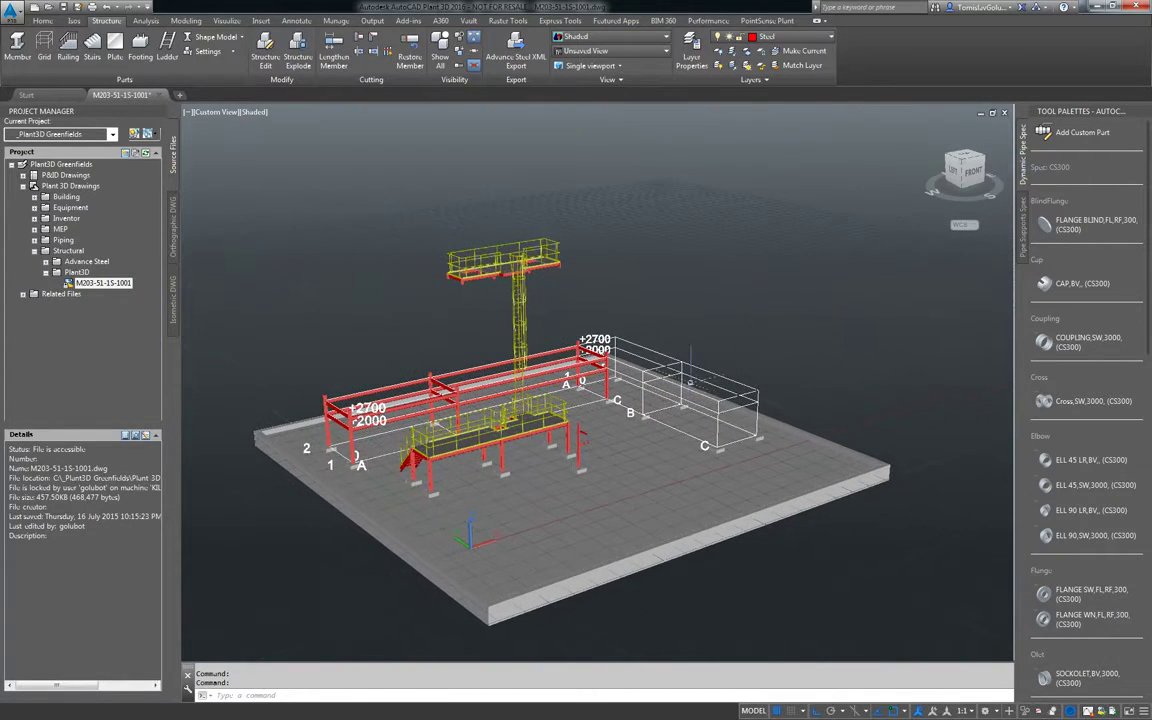
pyautogui.scroll(2, 600, 390)
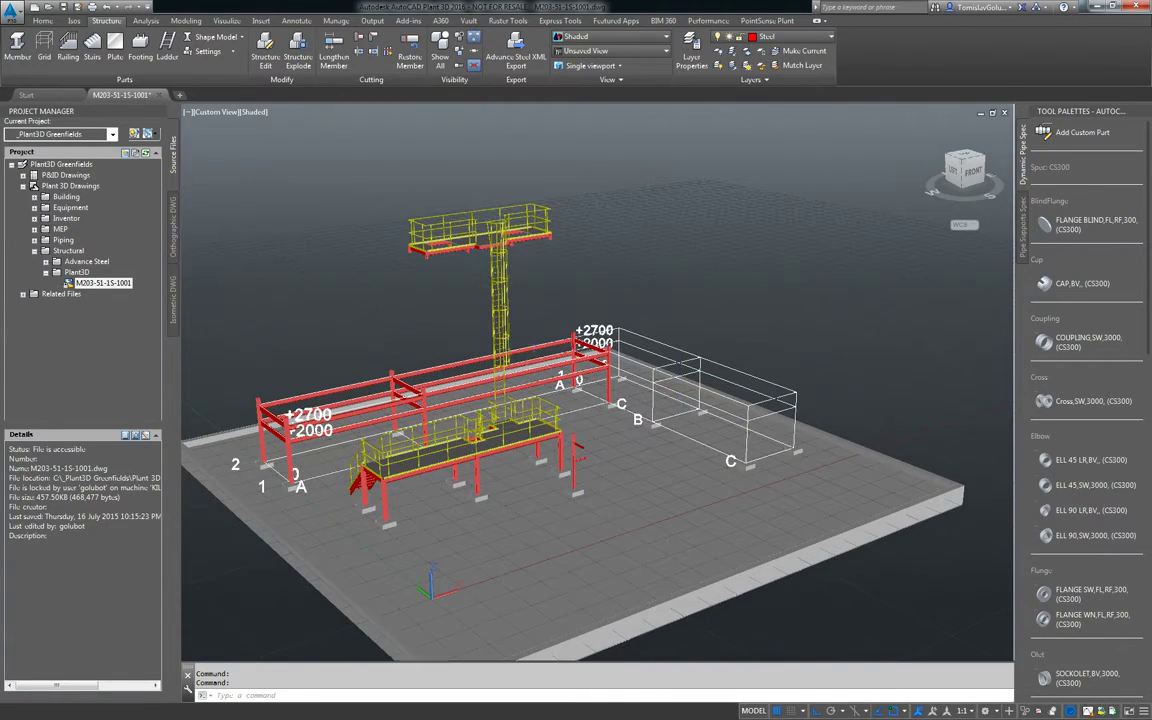
pyautogui.keyDown('shift'); pyautogui.moveTo(600, 390); pyautogui.dragTo(564, 381, button='middle'); pyautogui.keyUp('shift')
pyautogui.scroll(3, 564, 381)
pyautogui.moveTo(326, 376); pyautogui.dragTo(560, 395, button='middle')
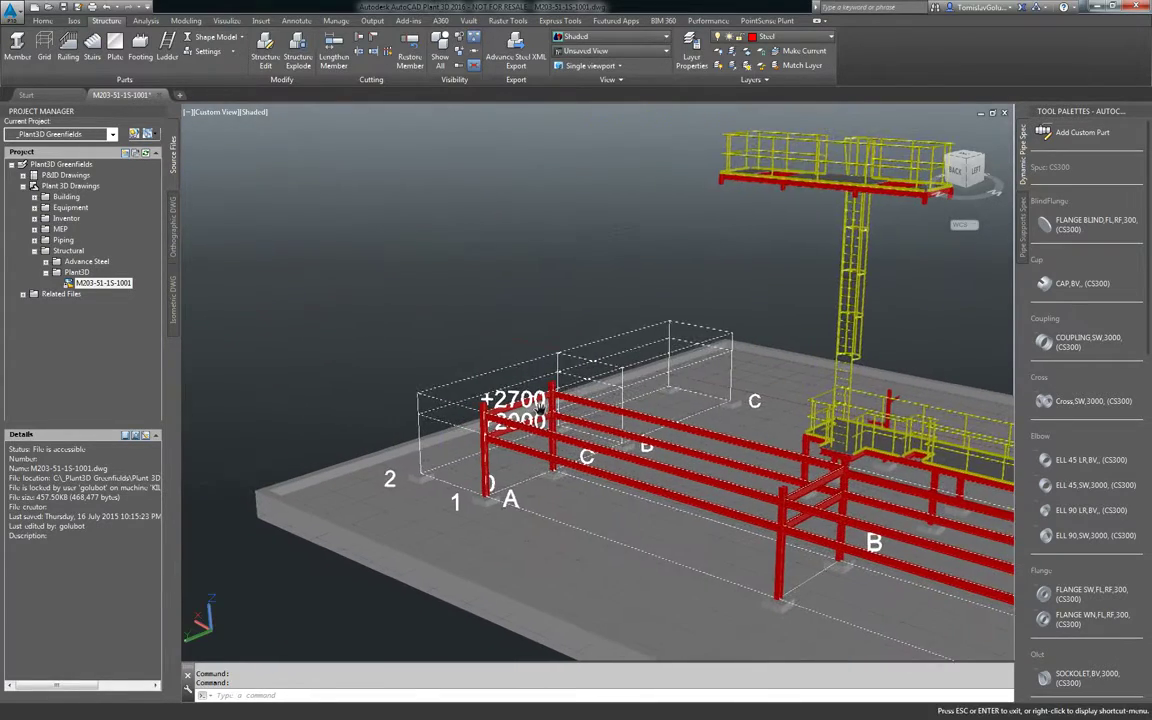
# Switch the 3D view from perspective to parallel projection
pyautogui.scroll(2, 560, 395)
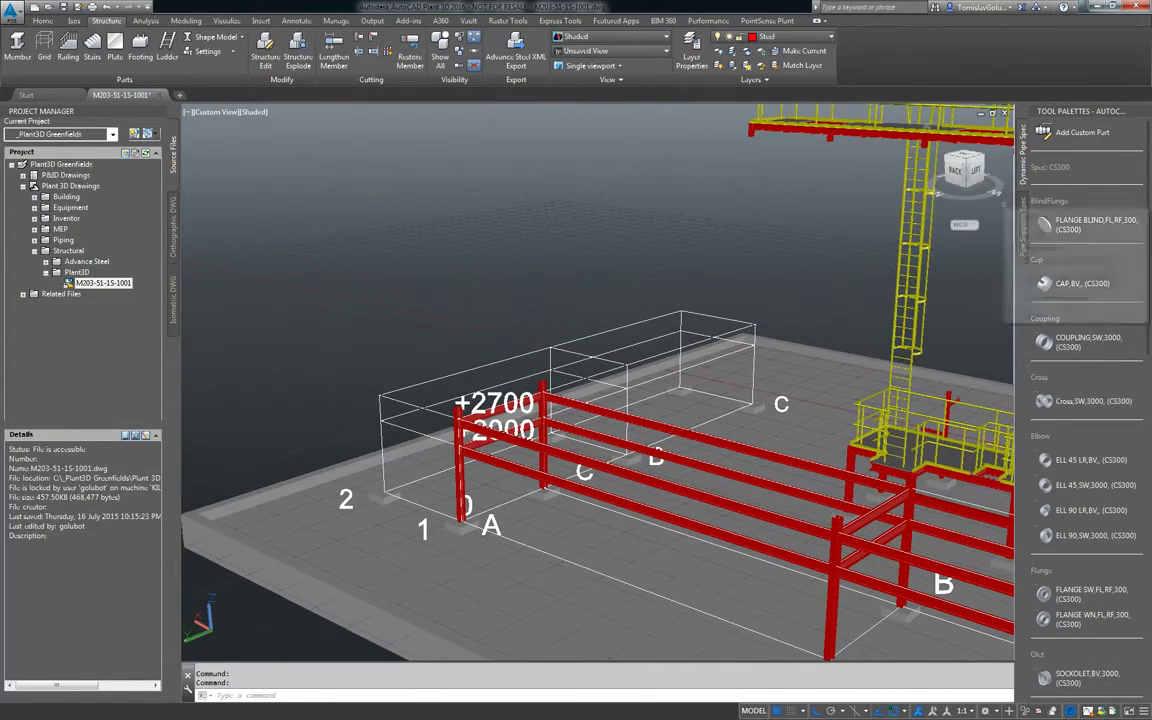
pyautogui.rightClick(998, 196)
pyautogui.click(1036, 234)
pyautogui.moveTo(424, 375); pyautogui.dragTo(473, 335, button='middle')
pyautogui.scroll(4, 453, 424)
pyautogui.moveTo(401, 405); pyautogui.dragTo(441, 383, button='middle')
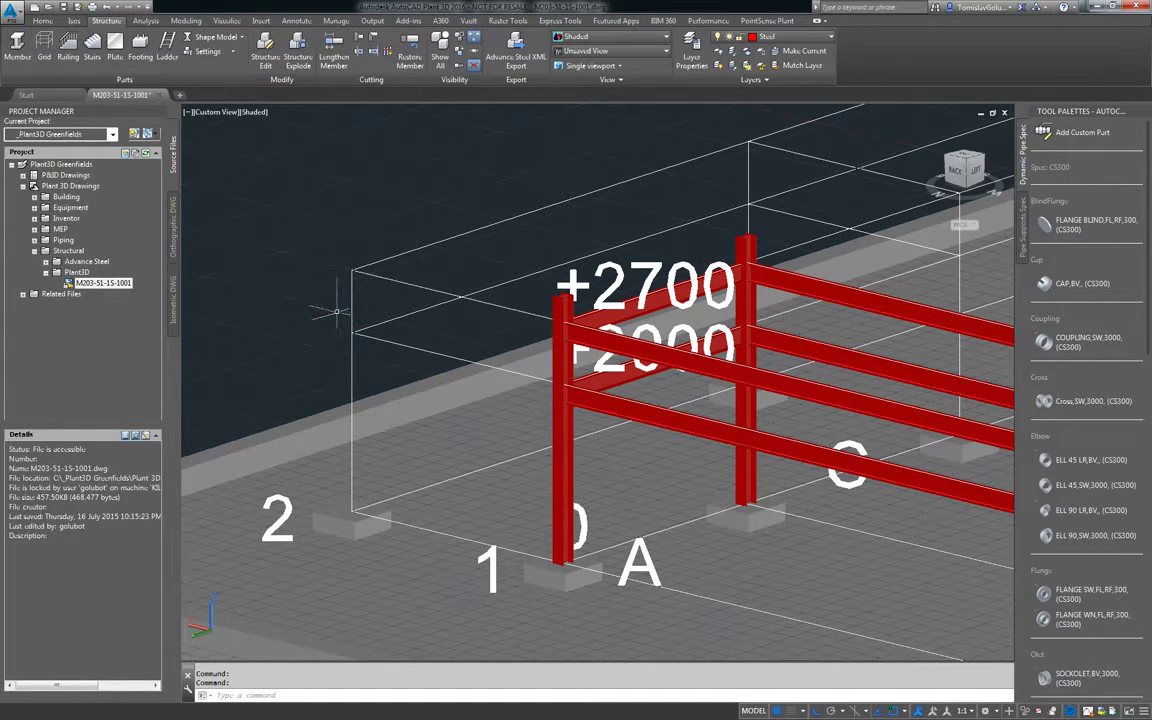
# Change the viewport's visual style to 2D Wireframe
pyautogui.scroll(-5, 320, 290)
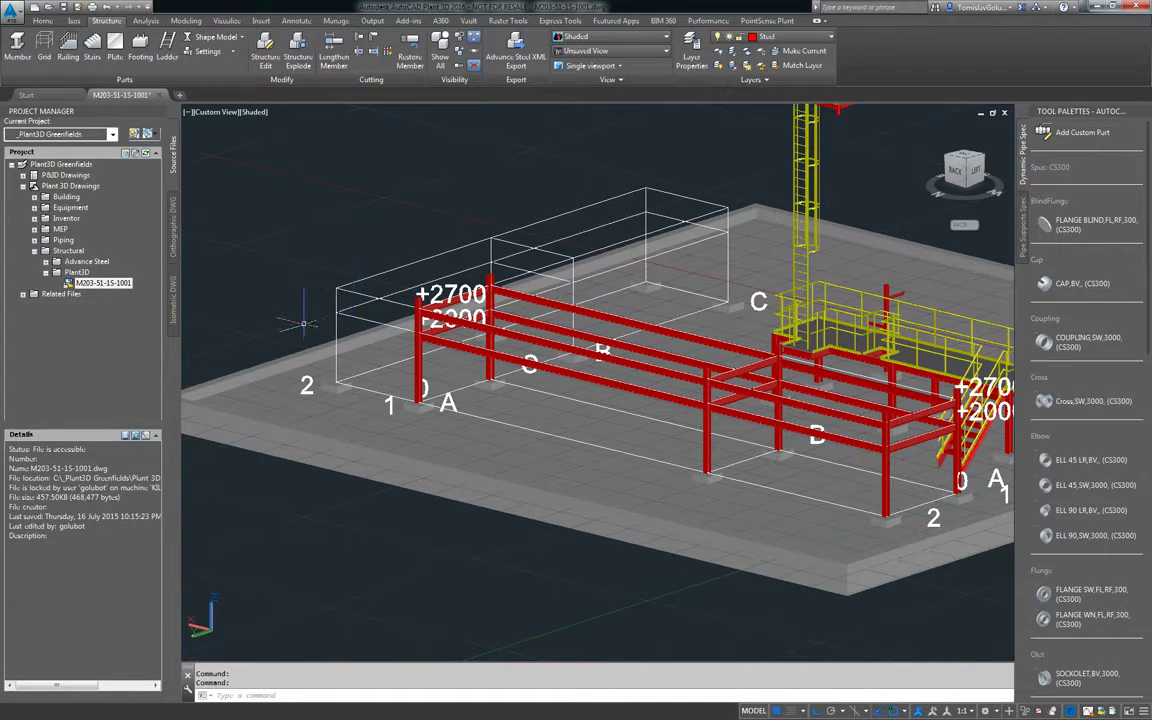
pyautogui.scroll(4, 304, 322)
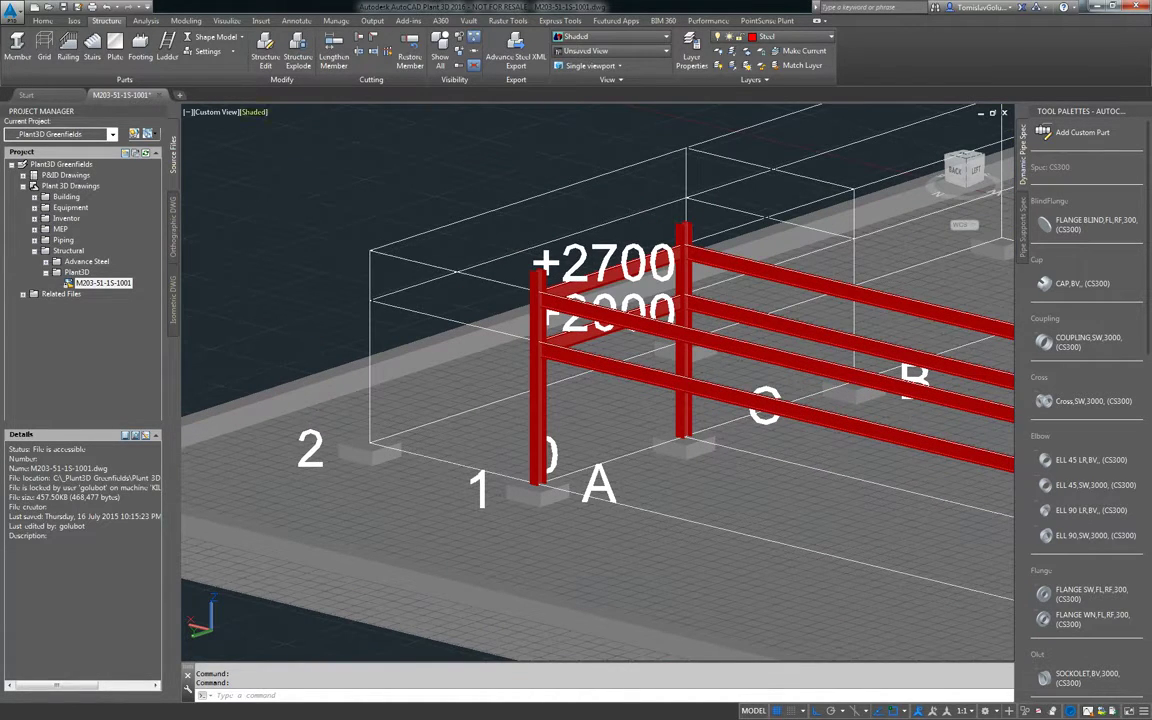
pyautogui.scroll(-4, 322, 234)
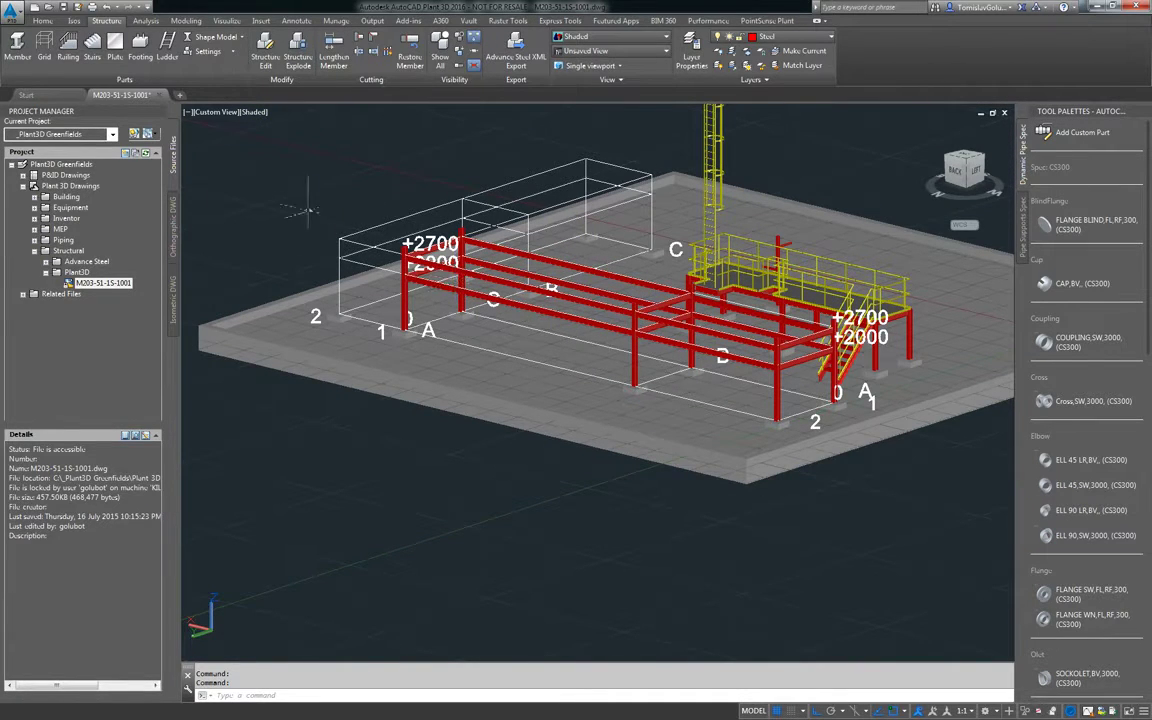
pyautogui.moveTo(322, 150); pyautogui.dragTo(340, 215, button='middle')
pyautogui.scroll(5, 375, 187)
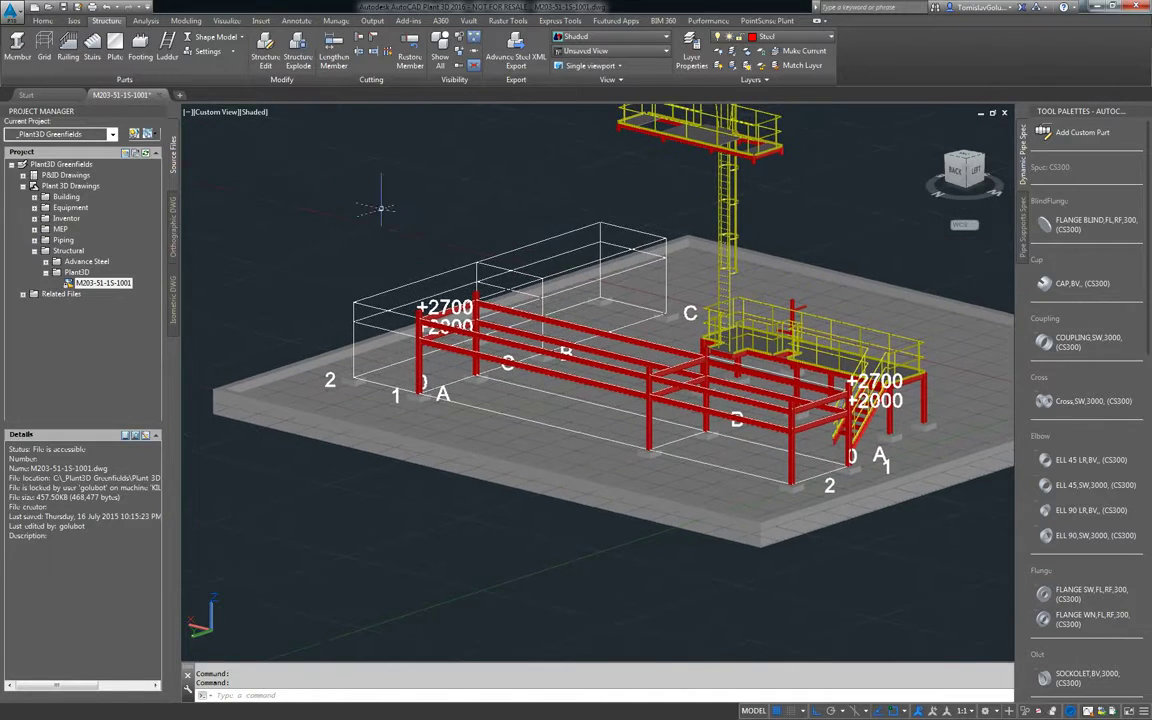
pyautogui.click(254, 111)
pyautogui.click(270, 129)
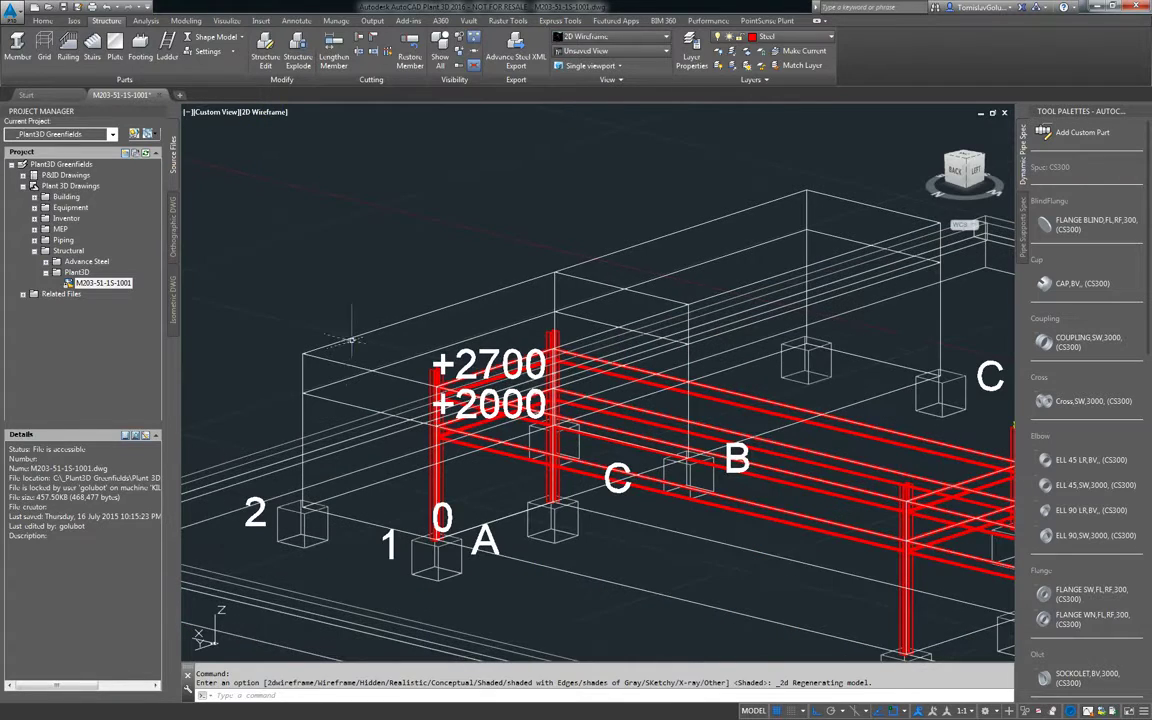
# Copy the column at grid A-1 from its base endpoint to the grid line endpoint on footing A-2
pyautogui.write('co')
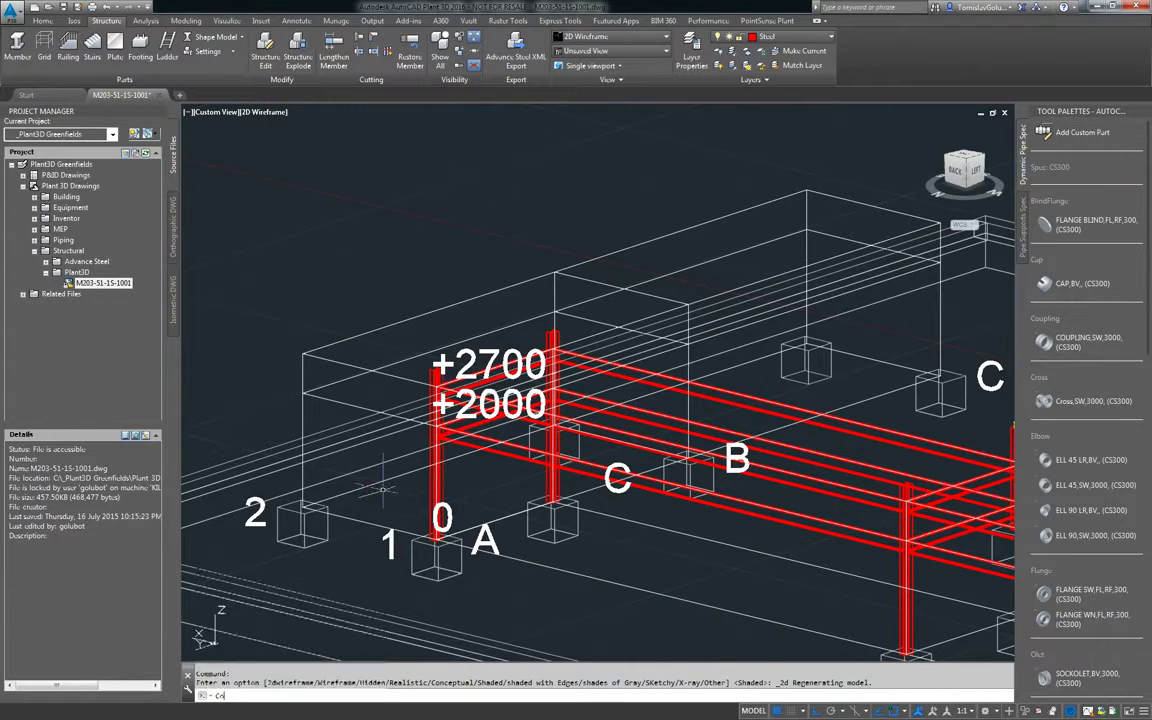
pyautogui.press('Return')
pyautogui.click(431, 461)
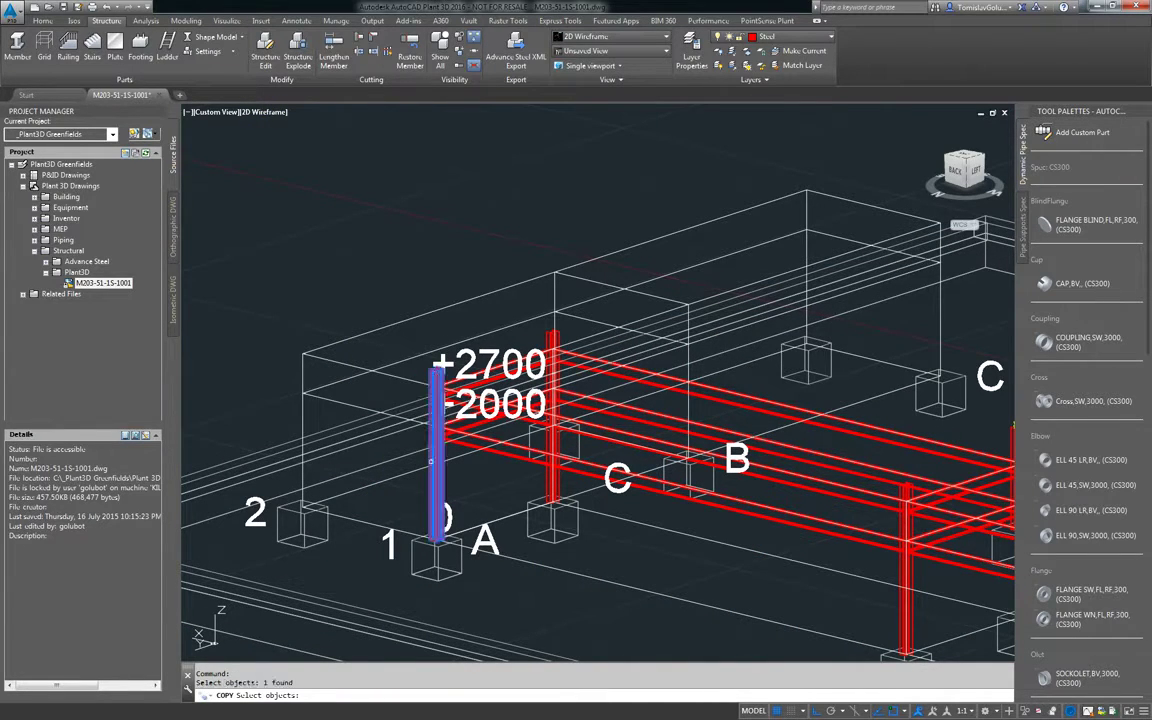
pyautogui.press('Return')
pyautogui.scroll(6, 448, 538)
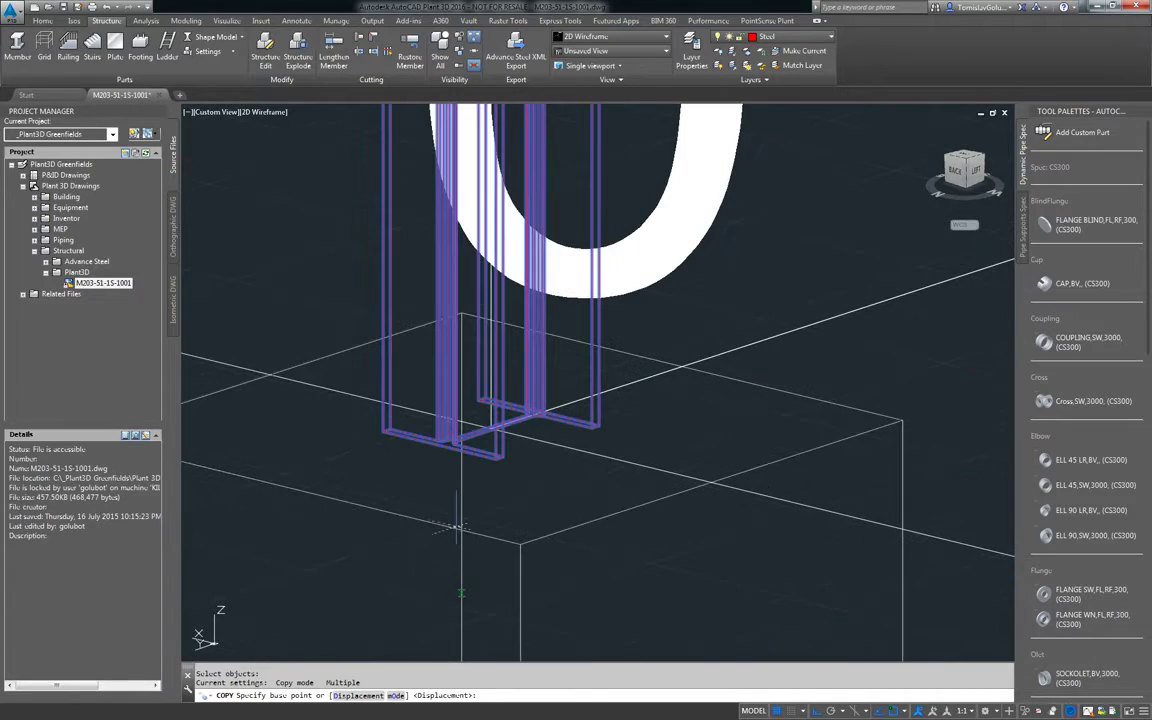
pyautogui.write('end')
pyautogui.press('Return')
pyautogui.click(557, 443)
pyautogui.scroll(-6, 550, 450)
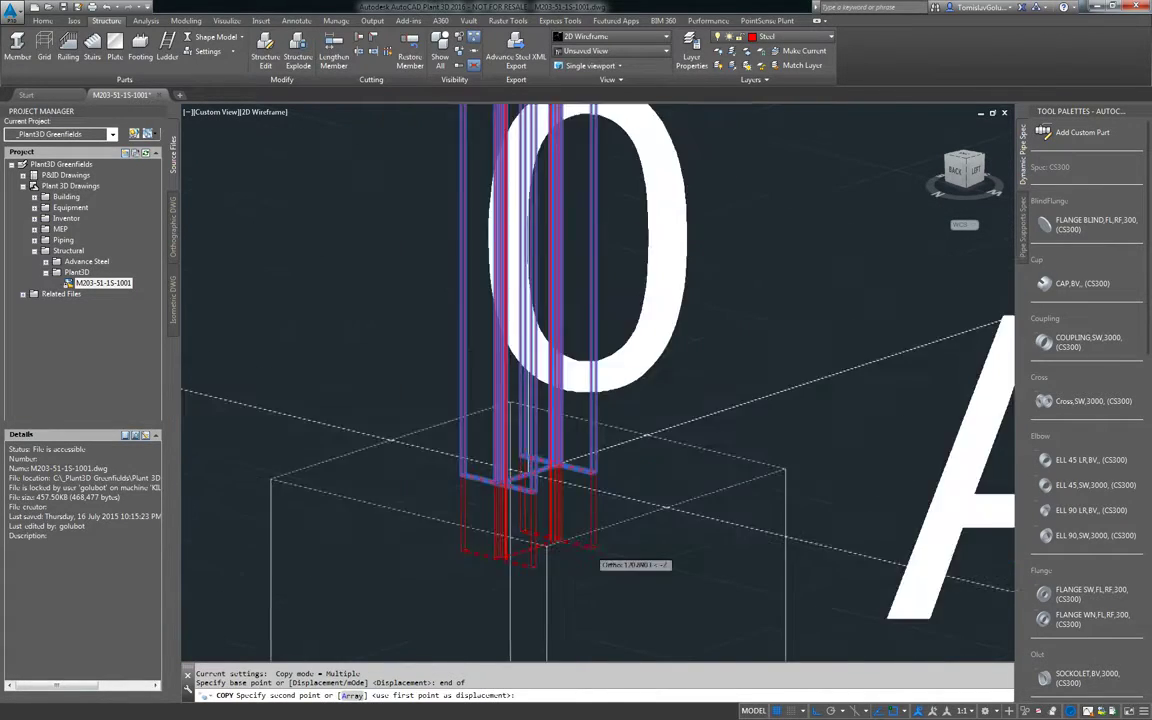
pyautogui.write('end')
pyautogui.press('Return')
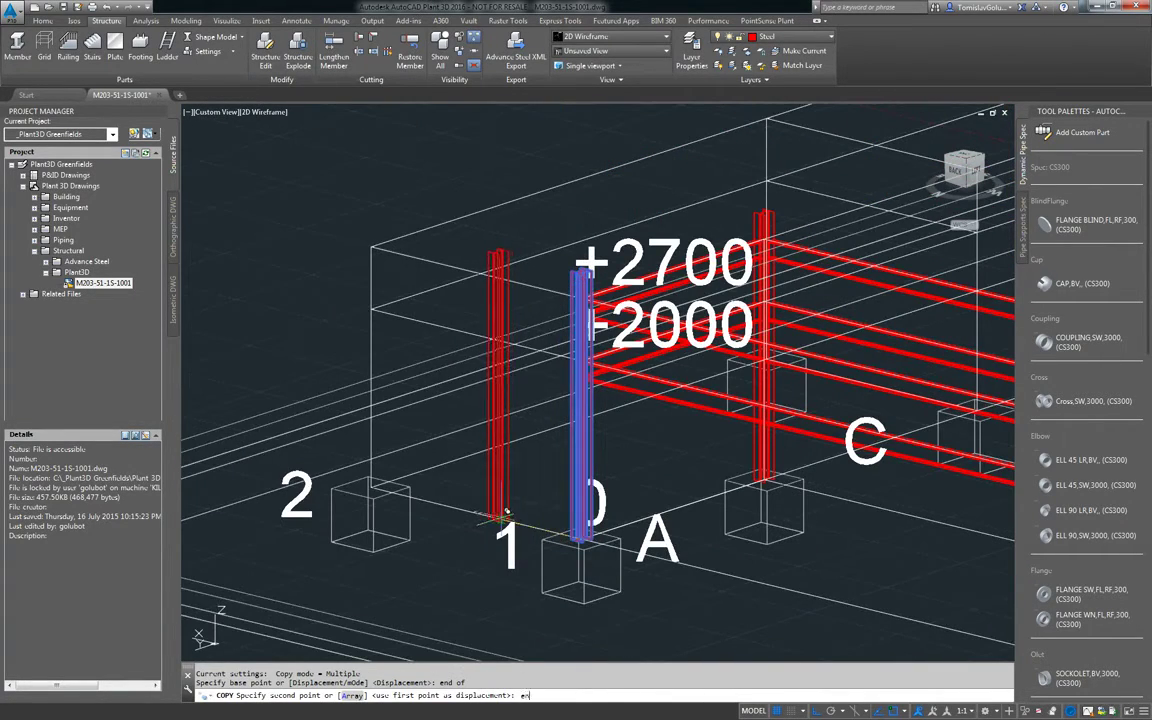
pyautogui.click(372, 488)
pyautogui.scroll(-5, 438, 503)
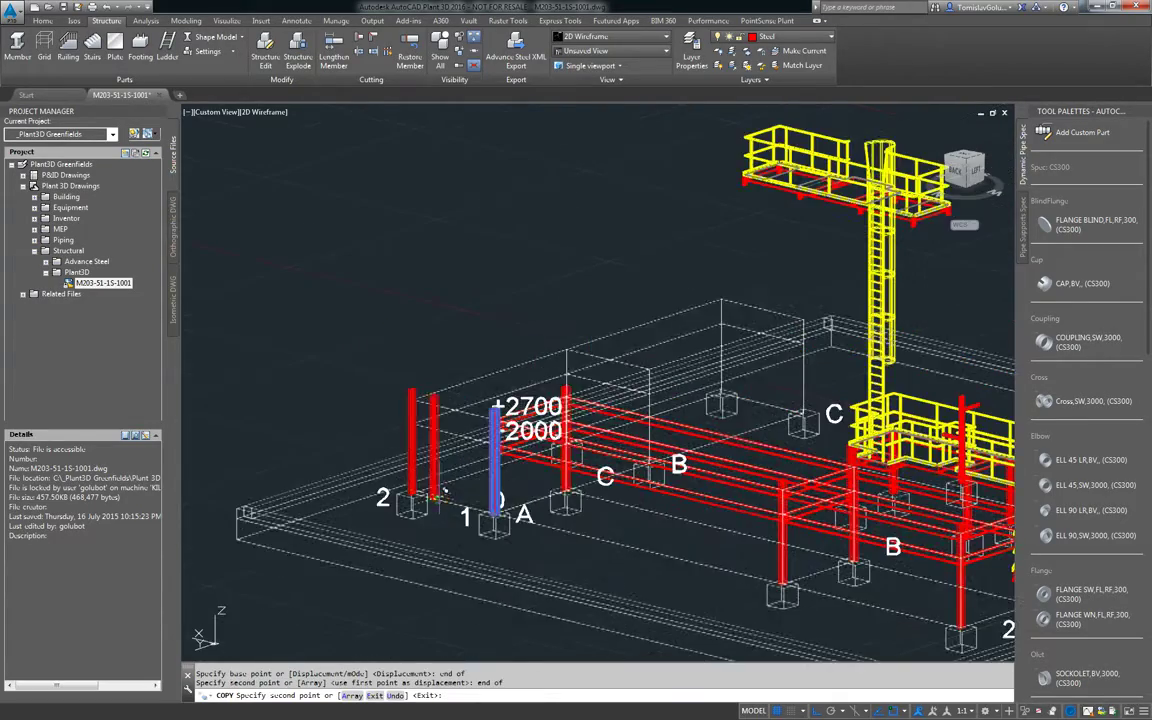
# Place further column copies on both grid B footings, snapping to the grid line endpoints
pyautogui.keyDown('shift'); pyautogui.moveTo(438, 503); pyautogui.dragTo(740, 487, button='middle'); pyautogui.keyUp('shift')
pyautogui.scroll(4, 738, 487)
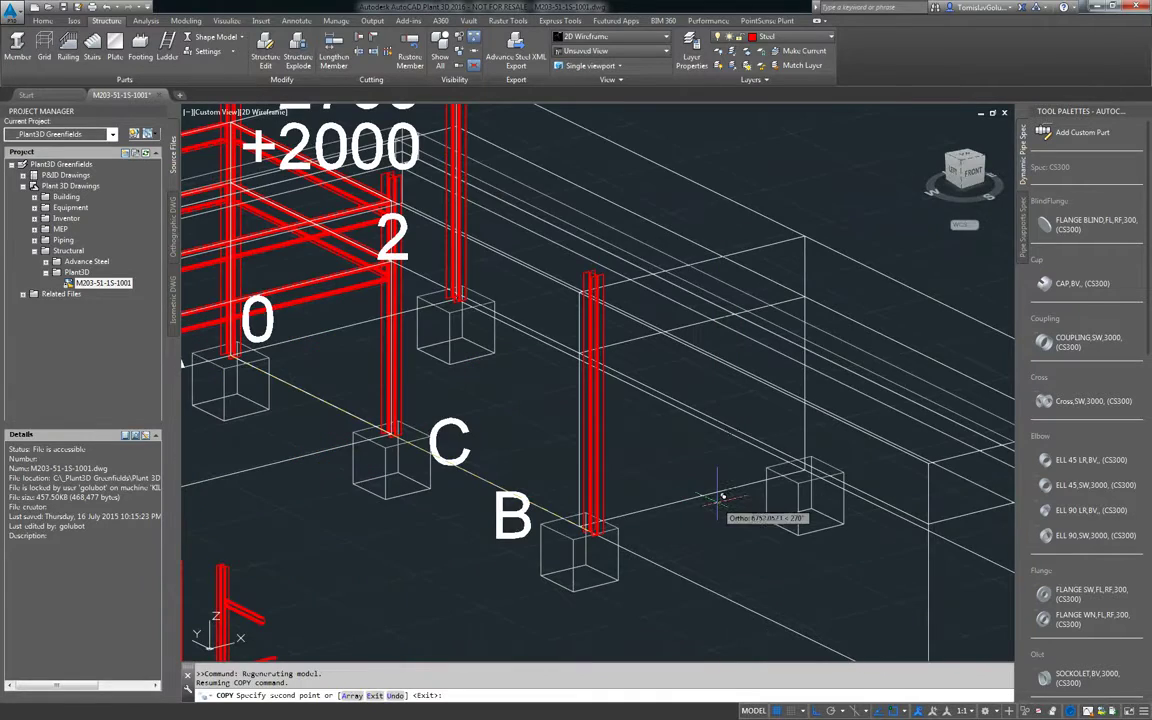
pyautogui.write('d of')
pyautogui.press('Return')
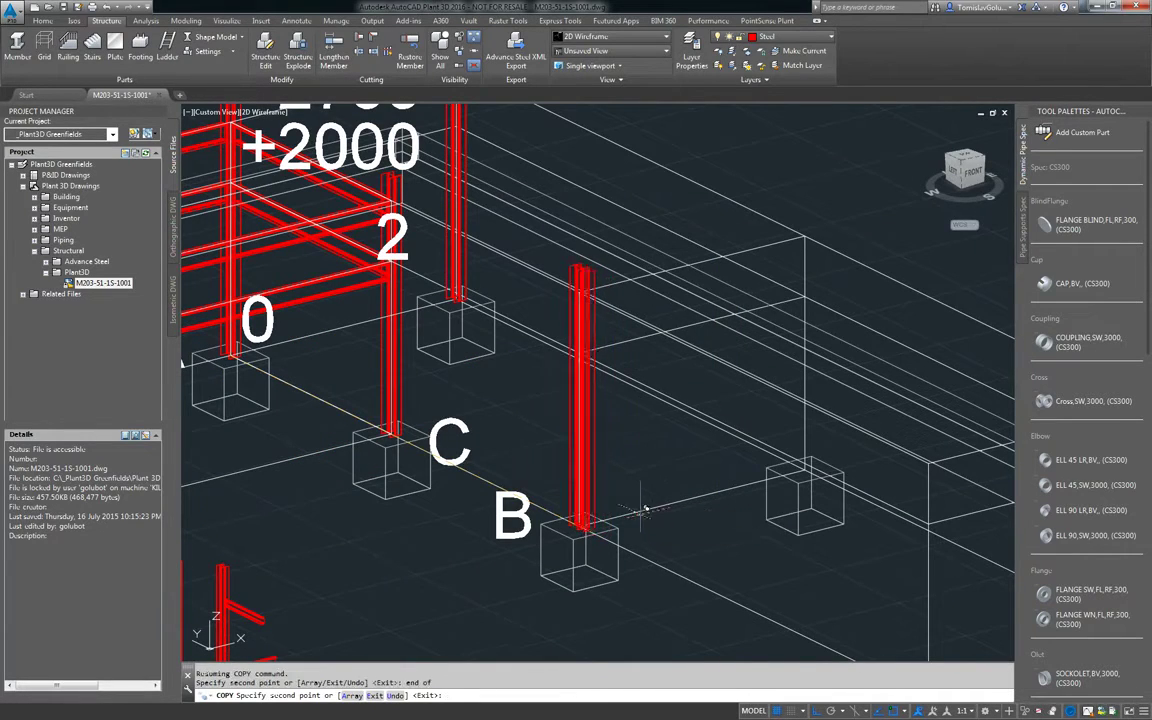
pyautogui.write('end')
pyautogui.press('Return')
pyautogui.click(805, 471)
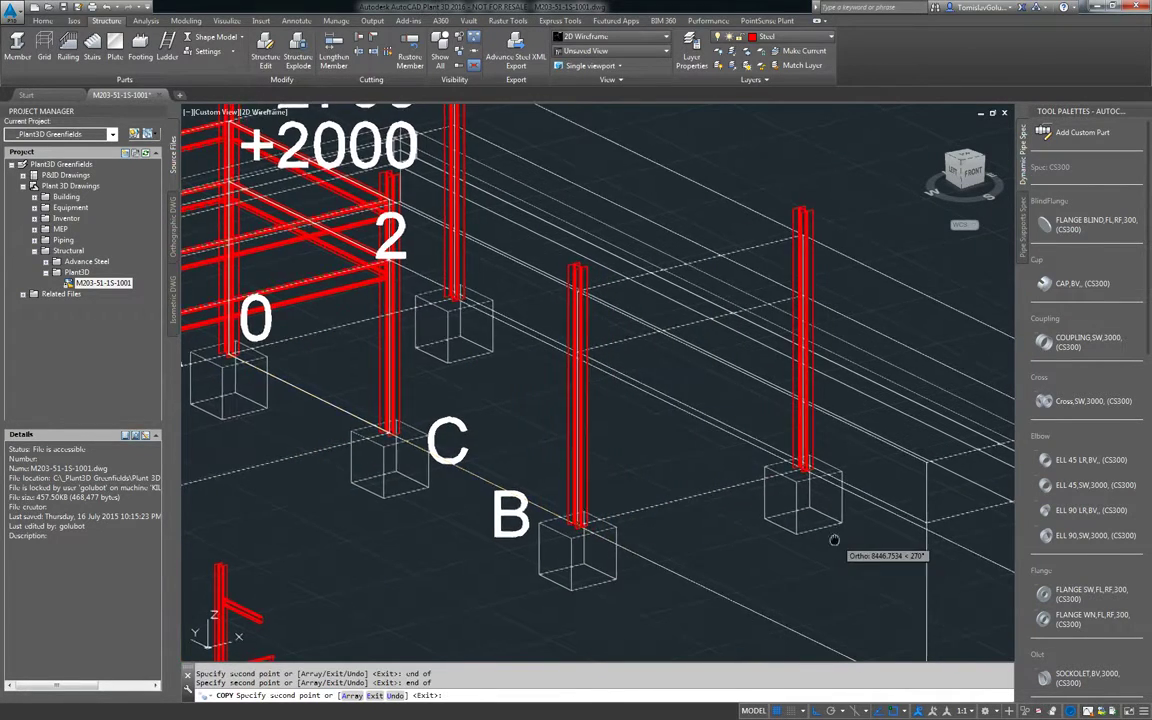
# Place column copies on both grid C footings, snapping to the grid endpoints, and end the copying
pyautogui.moveTo(836, 537); pyautogui.dragTo(609, 388, button='middle')
pyautogui.write('end')
pyautogui.press('Return')
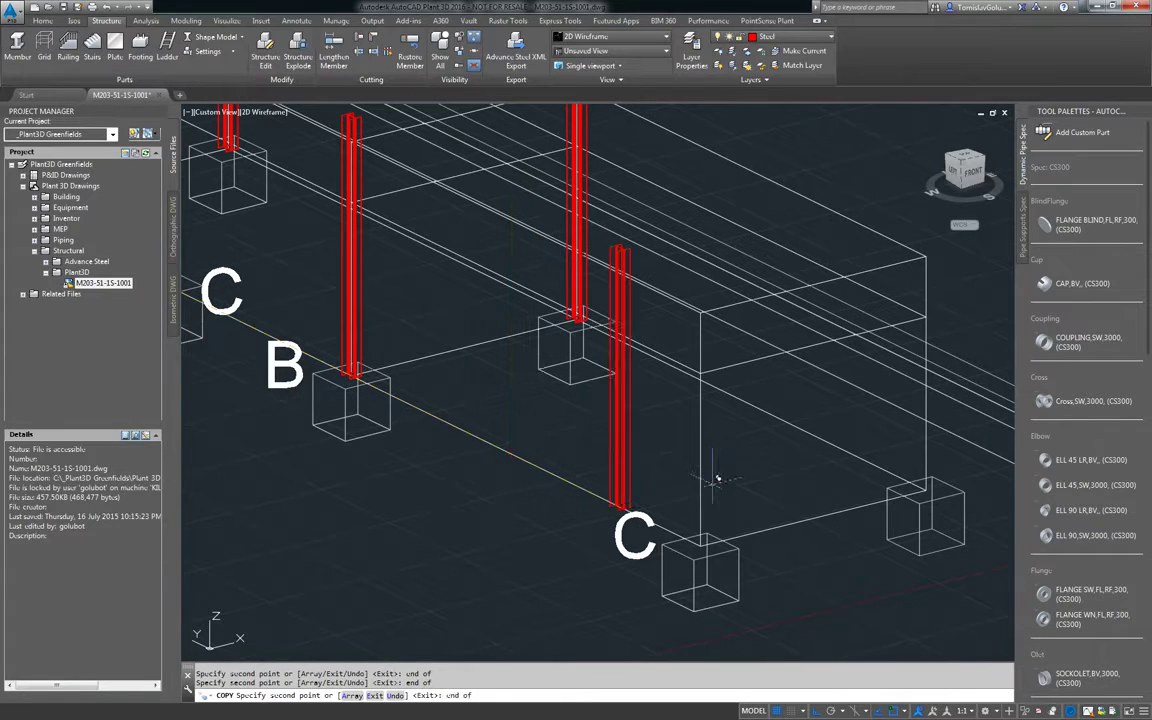
pyautogui.click(703, 506)
pyautogui.write('end')
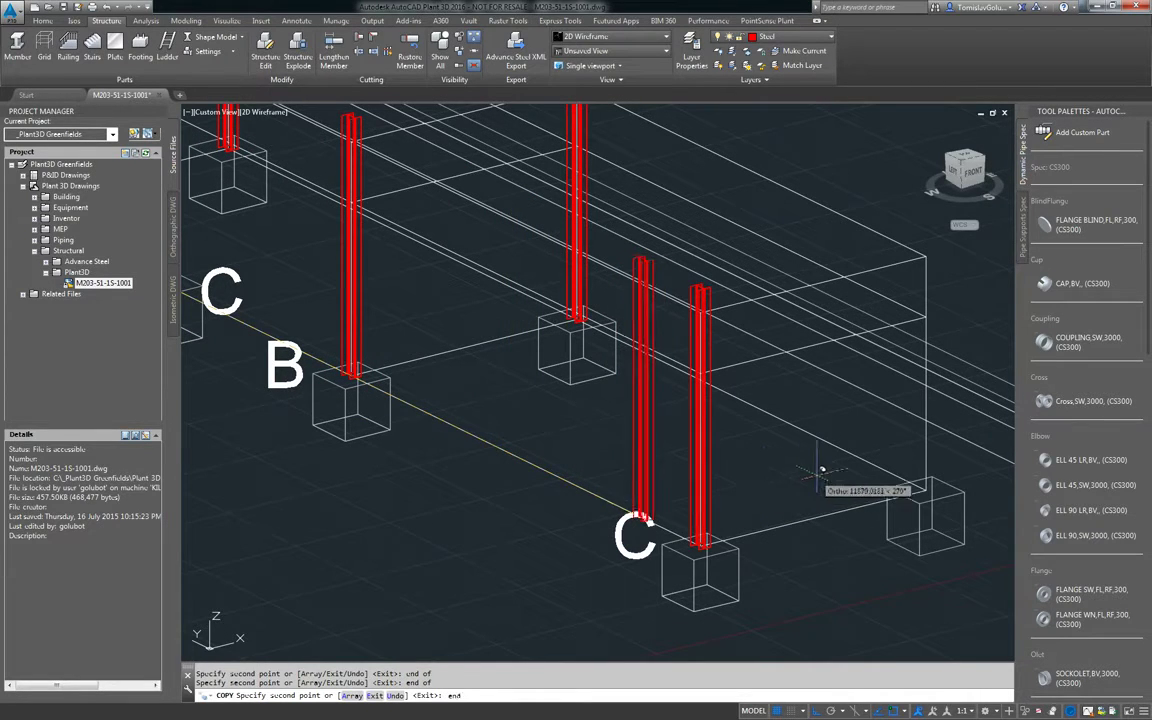
pyautogui.press('Return')
pyautogui.click(856, 502)
pyautogui.press('Return')
pyautogui.scroll(-5, 889, 588)
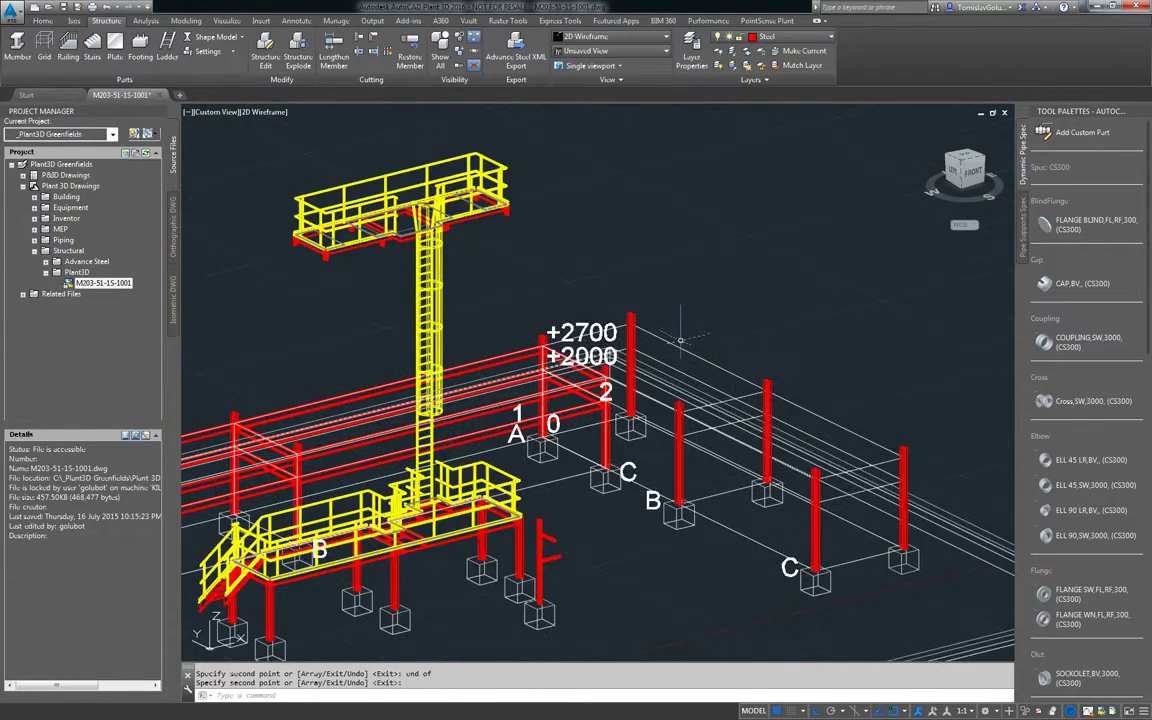
# Match the new structural member's settings to an existing 200 UB 18.2 beam, with the insertion point at the top centre of the profile
pyautogui.scroll(6, 659, 368)
pyautogui.scroll(-2, 647, 343)
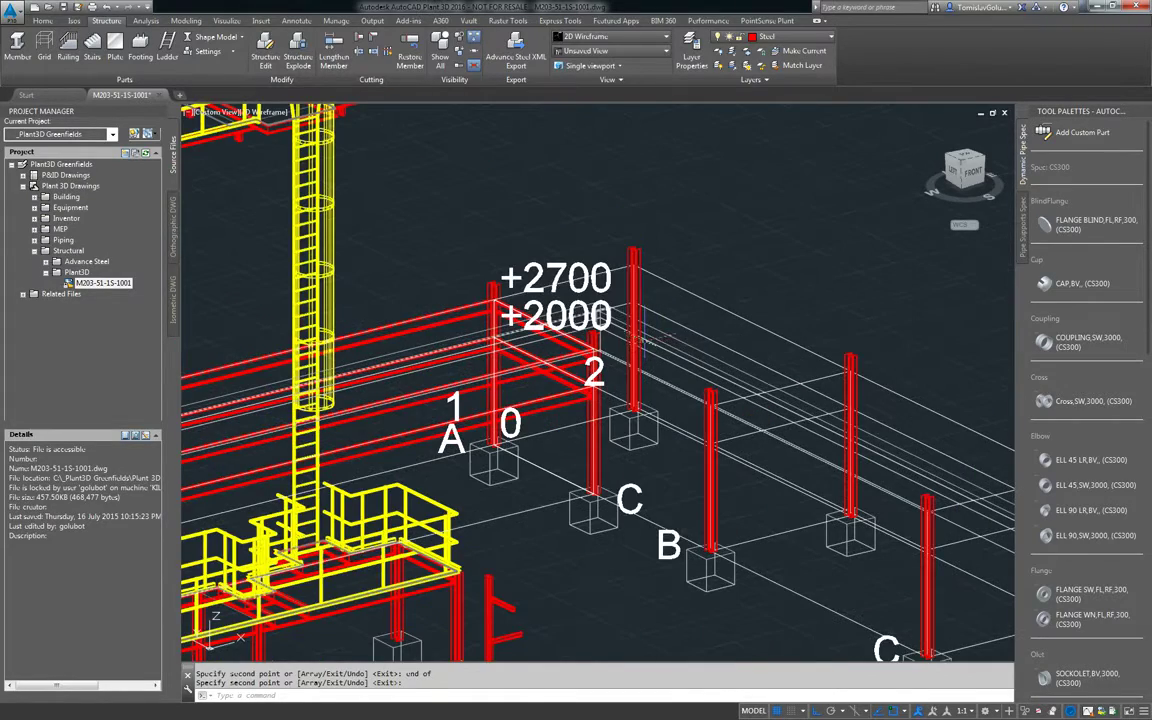
pyautogui.moveTo(677, 349); pyautogui.dragTo(575, 327, button='middle')
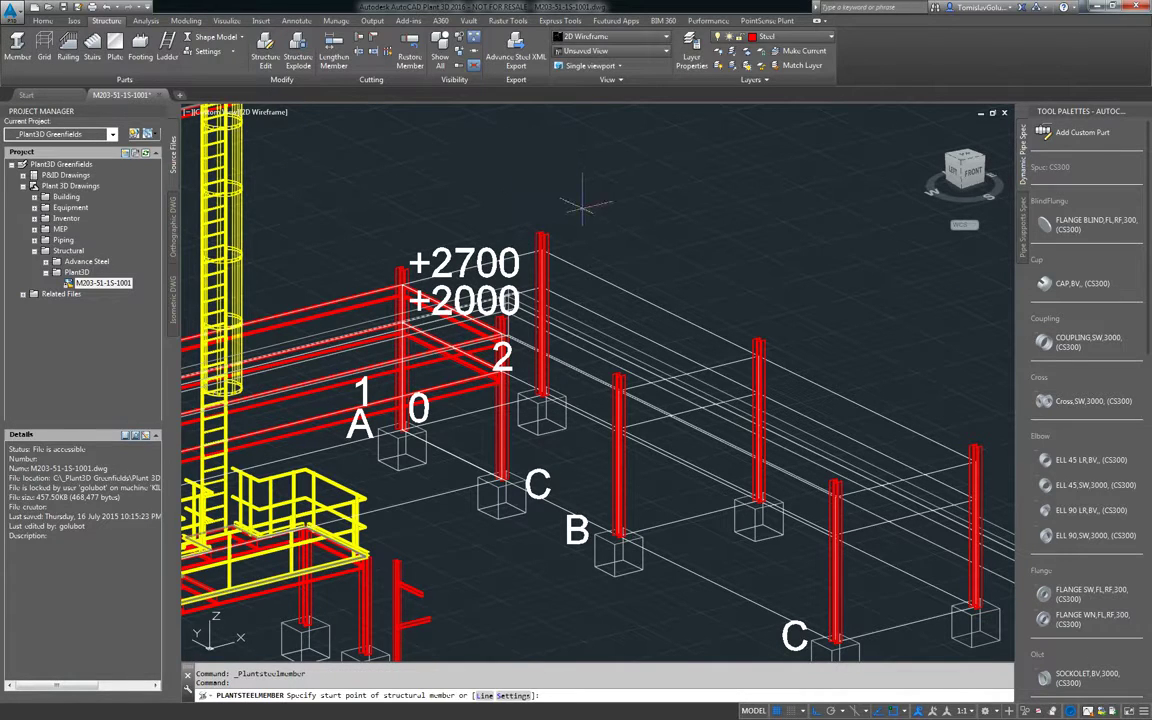
pyautogui.press('Return')
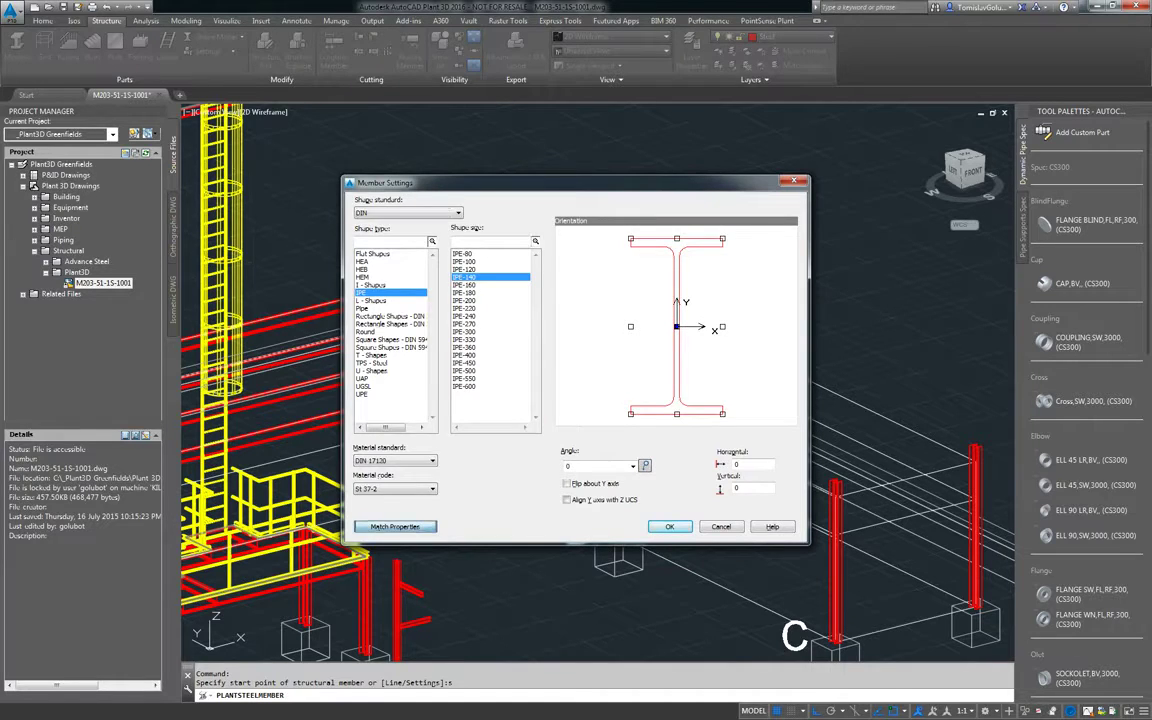
pyautogui.click(395, 526)
pyautogui.click(310, 346)
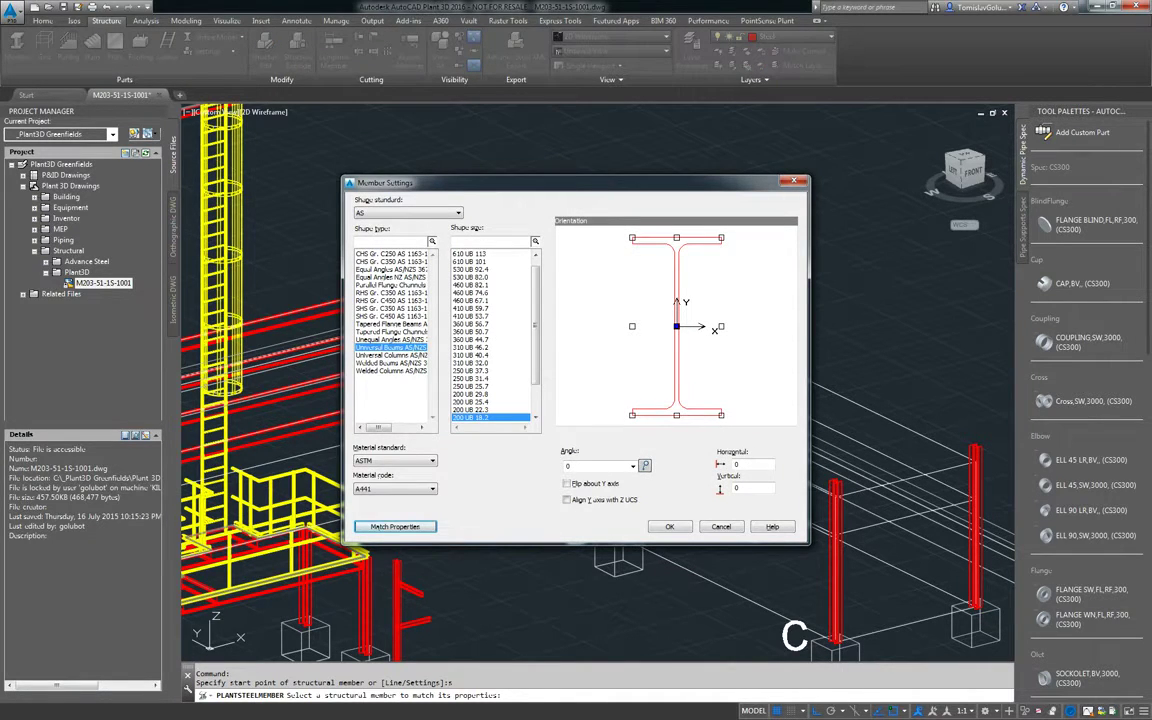
pyautogui.moveTo(560, 182); pyautogui.dragTo(708, 245)
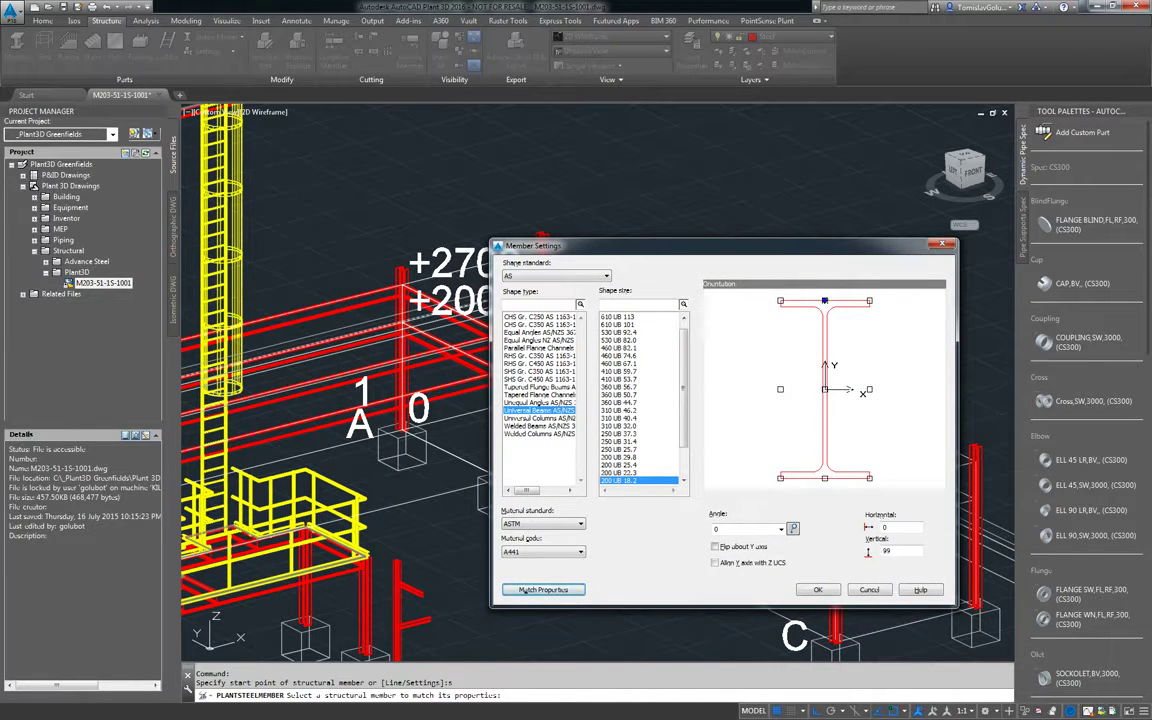
pyautogui.click(818, 590)
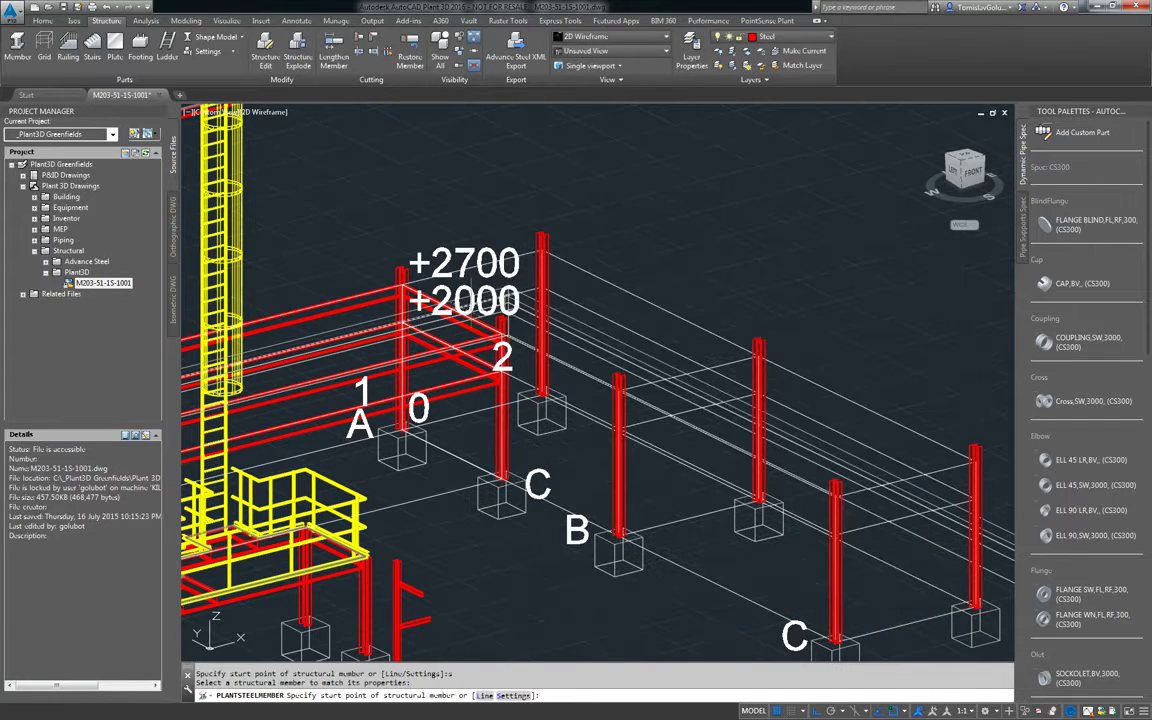
# Draw beams at the +2700 level along grid line 2 from A through B to C, continuing across to C-1
pyautogui.click(569, 262)
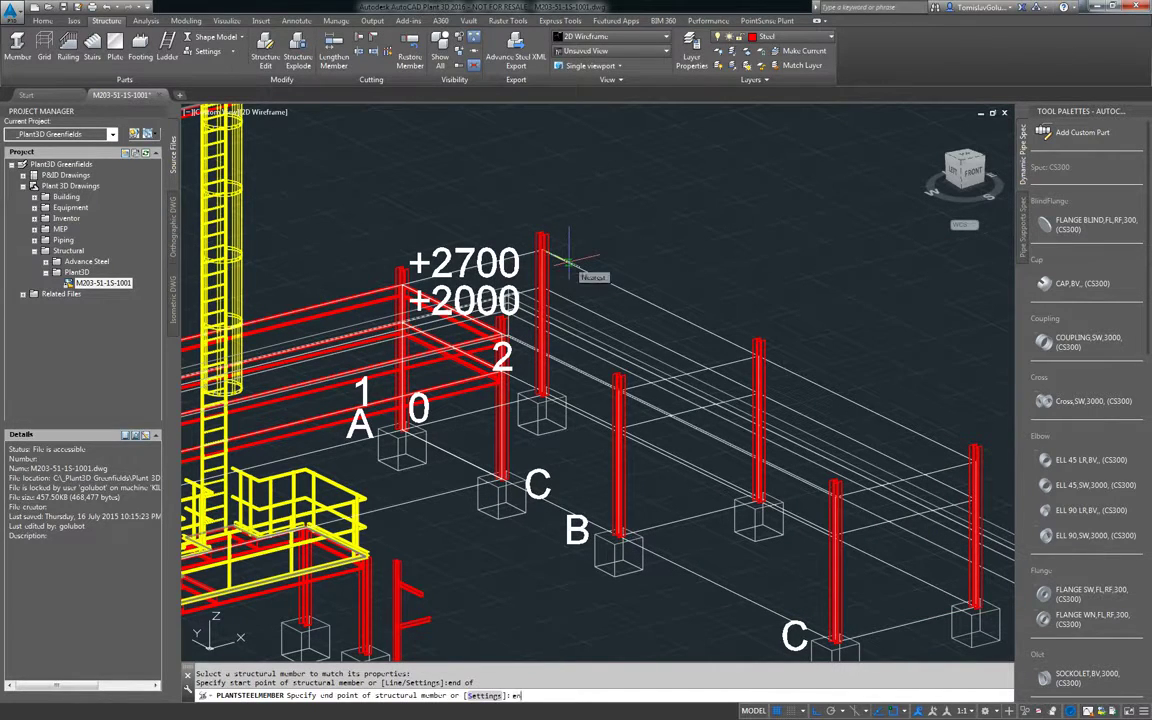
pyautogui.click(758, 345)
pyautogui.moveTo(772, 350); pyautogui.dragTo(662, 310, button='middle')
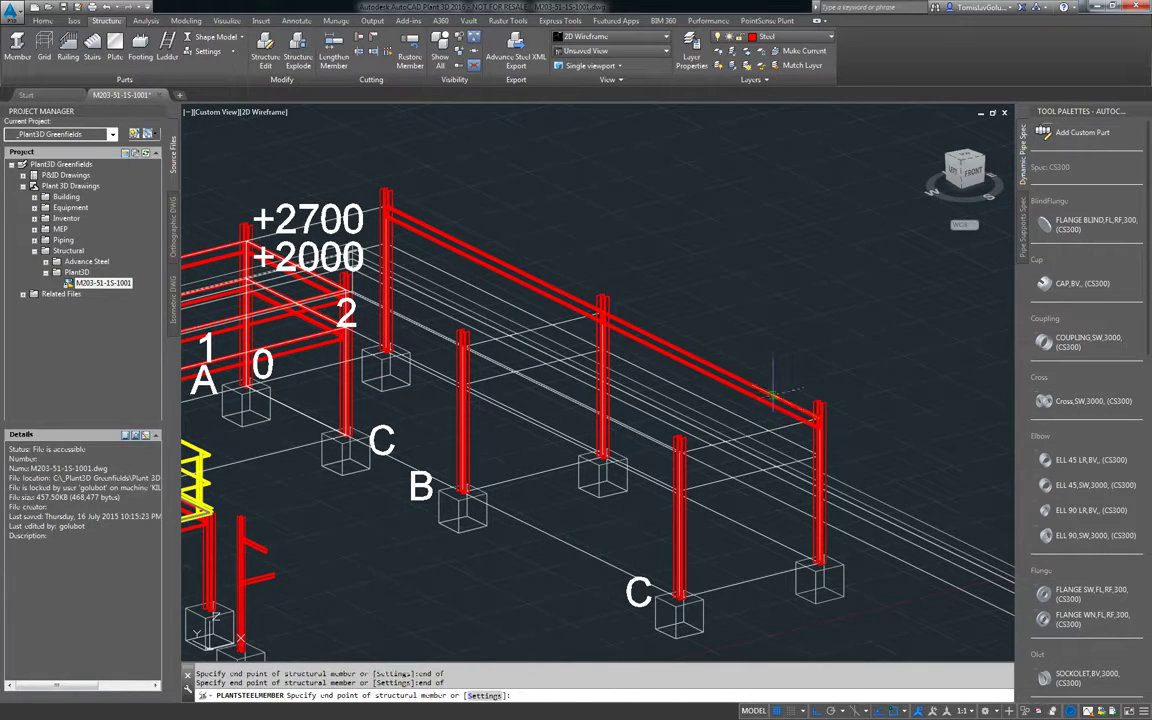
pyautogui.scroll(5, 695, 420)
pyautogui.click(543, 352)
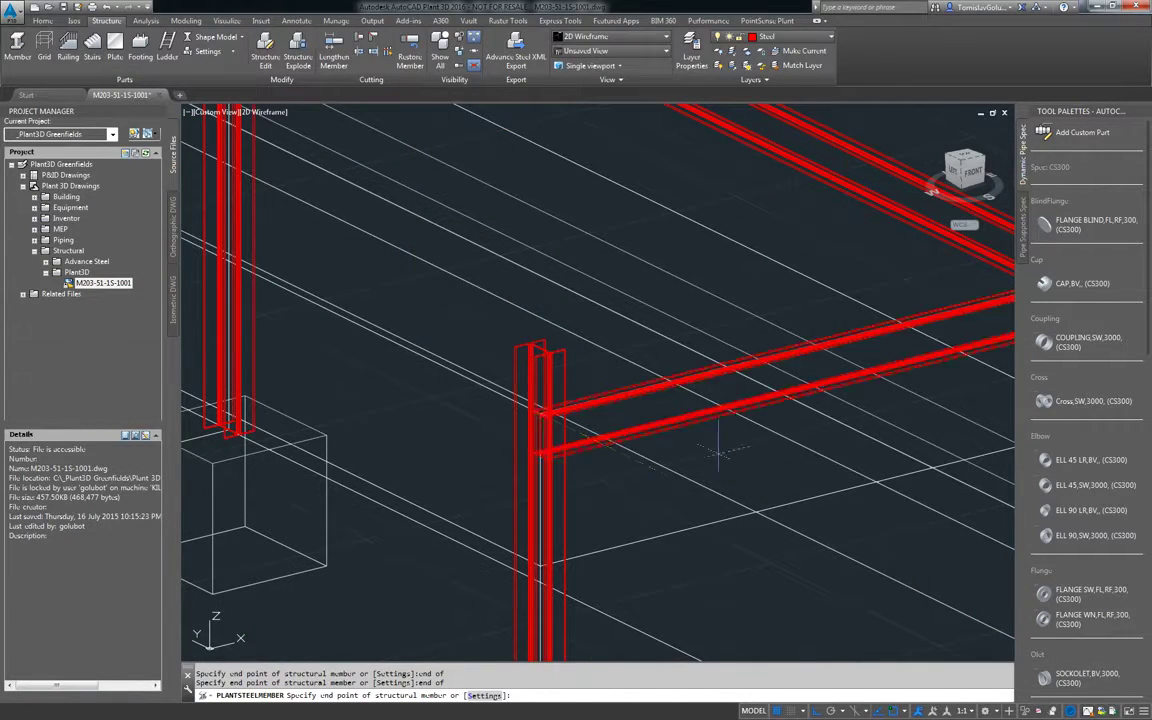
# Continue the beam at the +2700 level along grid line 1 from C to B, snapping to the grid line endpoint
pyautogui.scroll(-4, 690, 440)
pyautogui.write('end')
pyautogui.press('Return')
pyautogui.scroll(5, 346, 303)
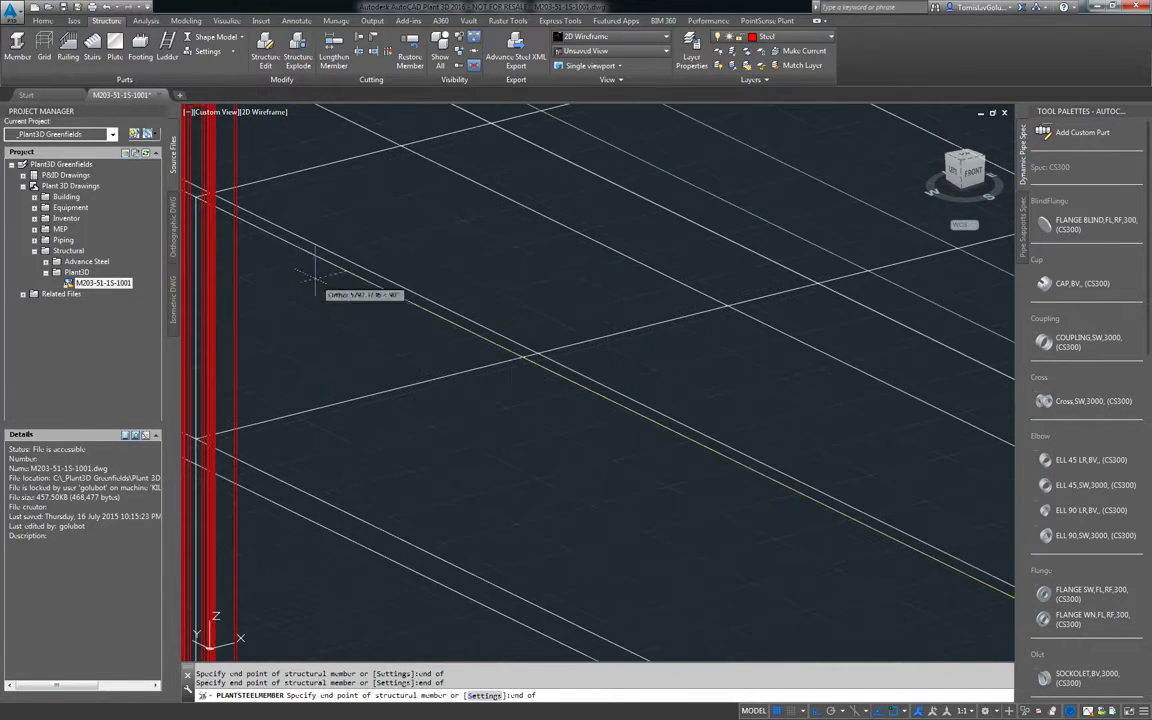
pyautogui.moveTo(299, 212); pyautogui.dragTo(535, 368, button='middle')
pyautogui.scroll(2, 535, 368)
pyautogui.click(522, 329)
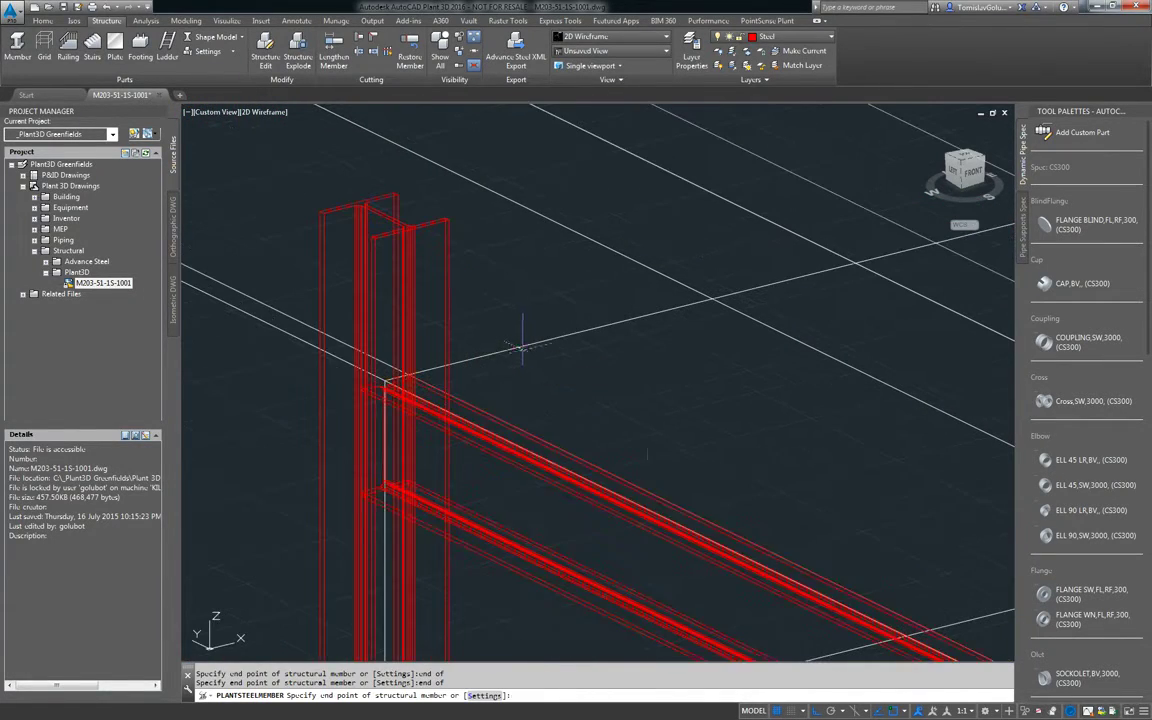
# Extend the +2700 beam run along grid line 1 from B to the existing rack's nearest column and finish it
pyautogui.scroll(-4, 715, 458)
pyautogui.keyDown('shift'); pyautogui.moveTo(640, 417); pyautogui.dragTo(1050, 550, button='middle'); pyautogui.keyUp('shift')
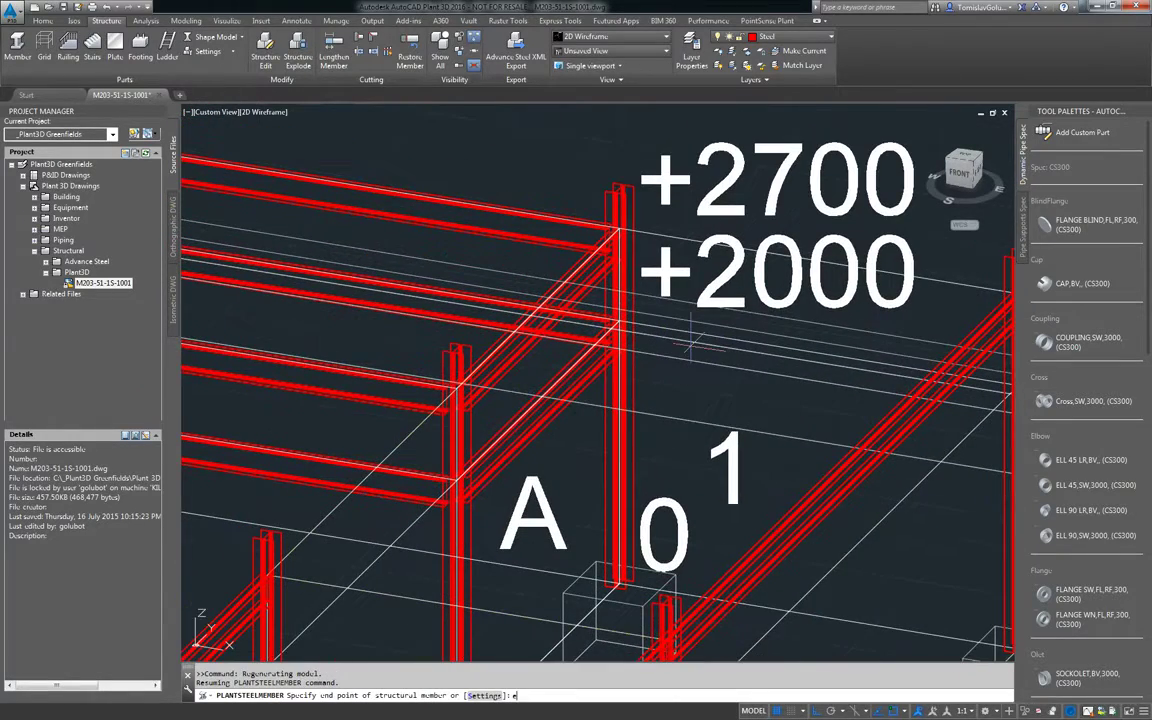
pyautogui.write('end')
pyautogui.press('Return')
pyautogui.scroll(3, 420, 427)
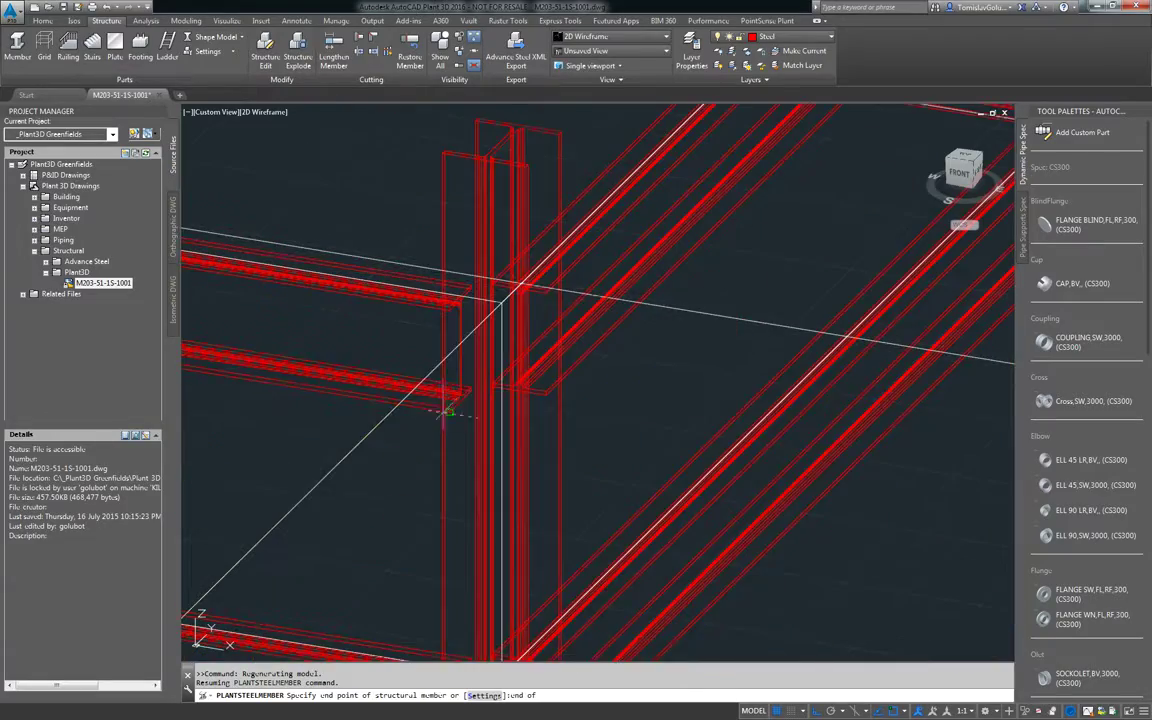
pyautogui.scroll(2, 500, 300)
pyautogui.click(500, 298)
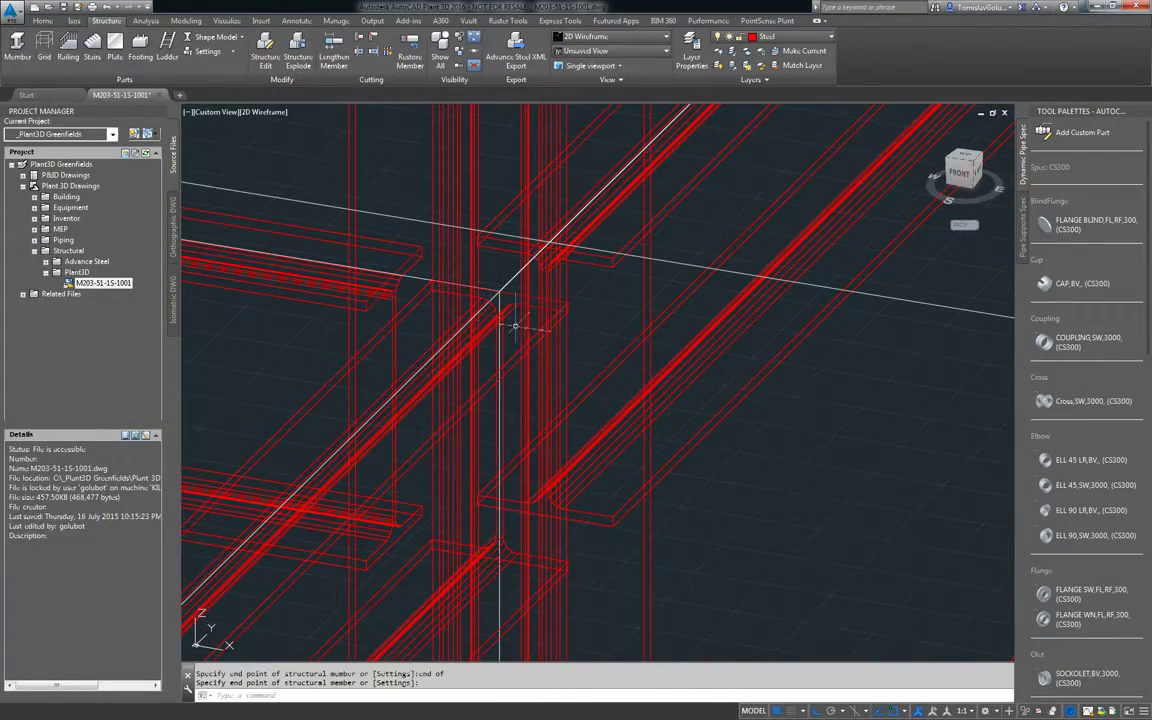
# Copy the five new +2700 beams on grid lines 1, 2 and C straight down to the +2000 level, using a beam end as base point
pyautogui.scroll(-5, 485, 310)
pyautogui.scroll(-2, 475, 308)
pyautogui.keyDown('shift'); pyautogui.moveTo(475, 308); pyautogui.dragTo(325, 315, button='middle'); pyautogui.keyUp('shift')
pyautogui.write('c')
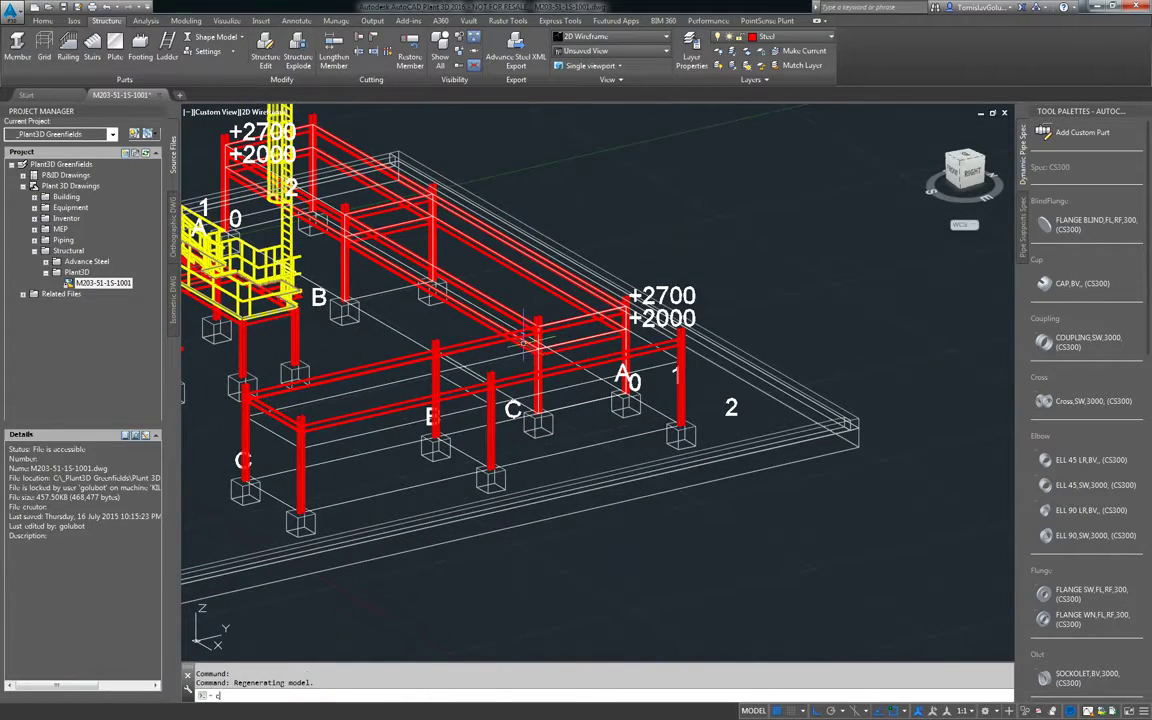
pyautogui.write('o')
pyautogui.press('Return')
pyautogui.click(552, 372)
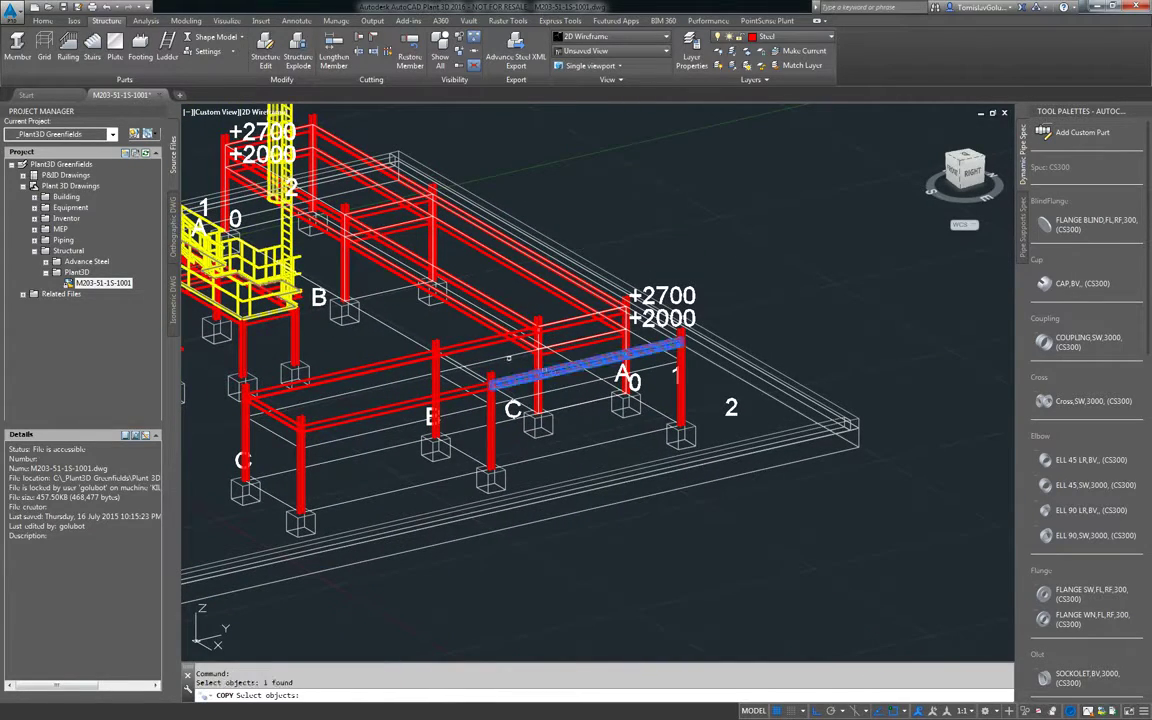
pyautogui.click(399, 366)
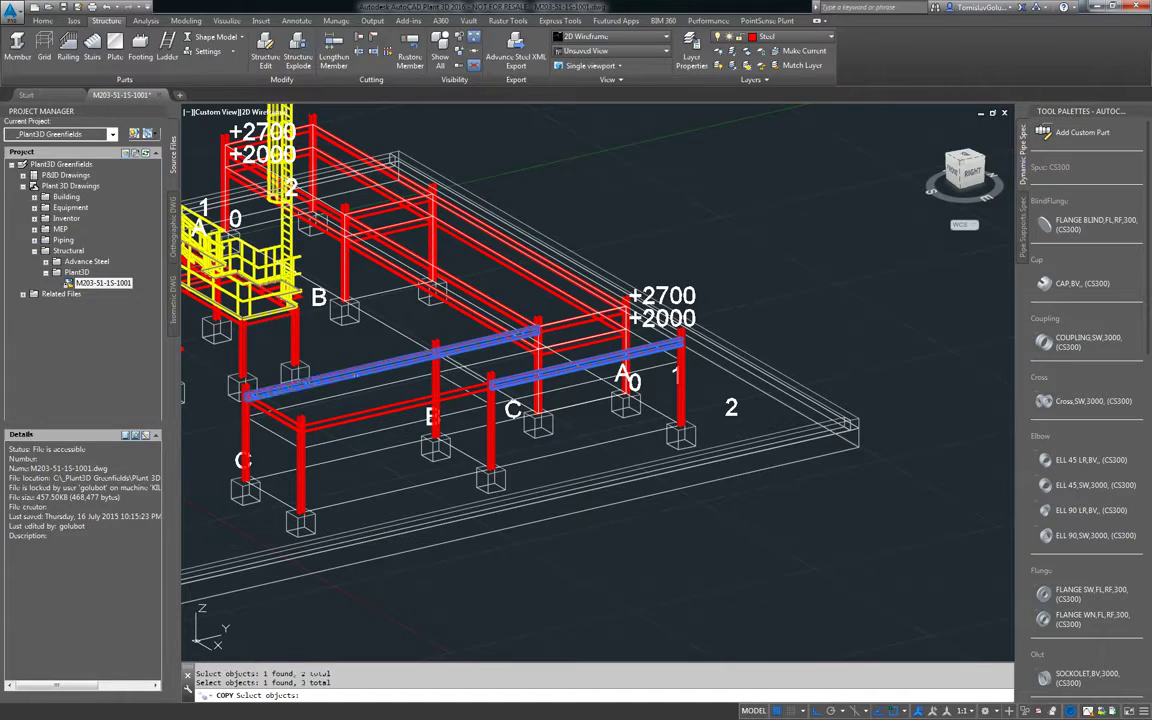
pyautogui.click(280, 419)
pyautogui.click(339, 422)
pyautogui.scroll(10, 687, 337)
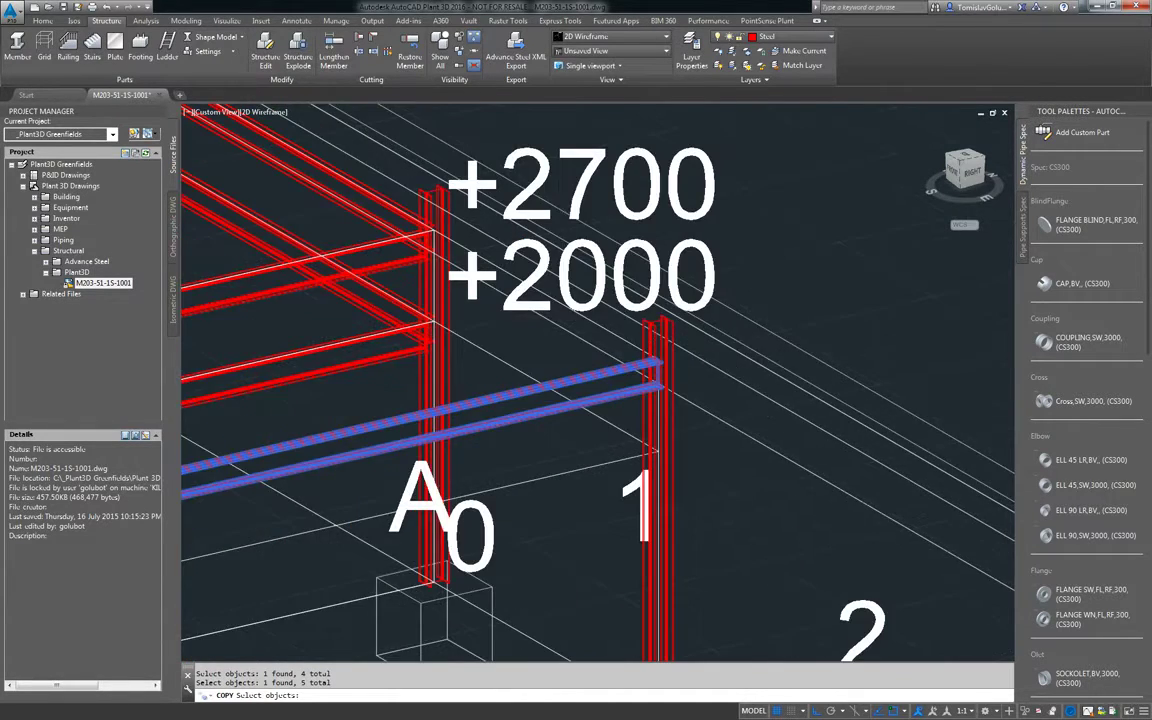
pyautogui.press('Return')
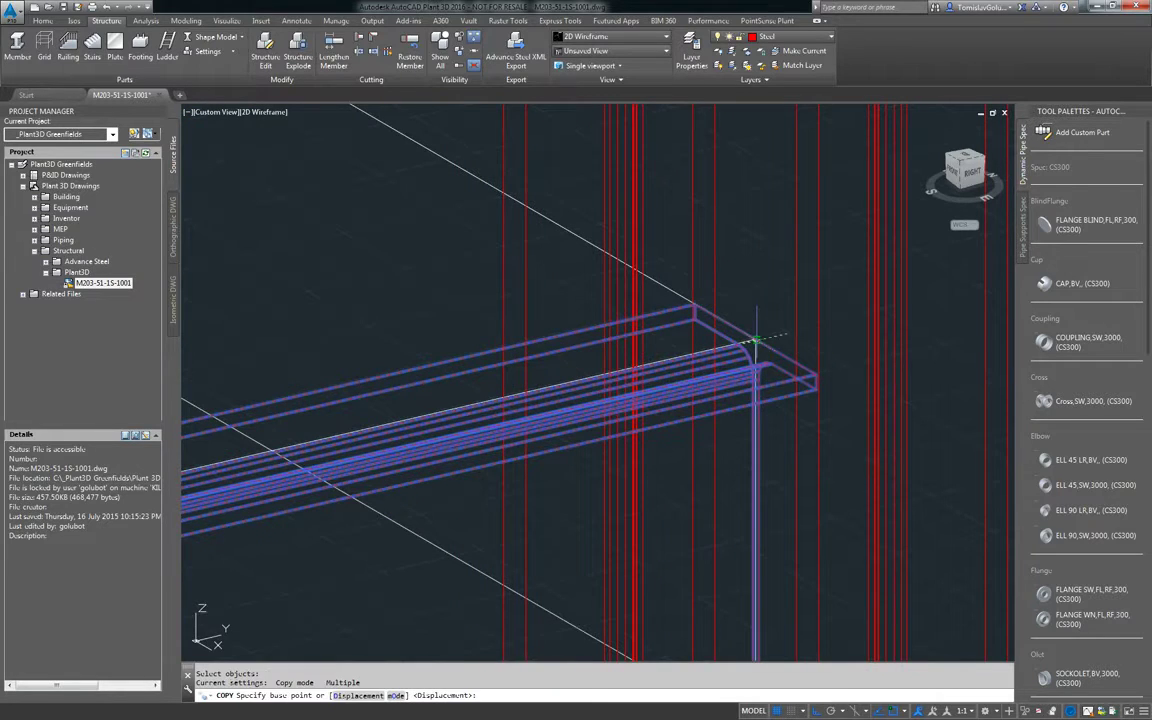
pyautogui.click(754, 340)
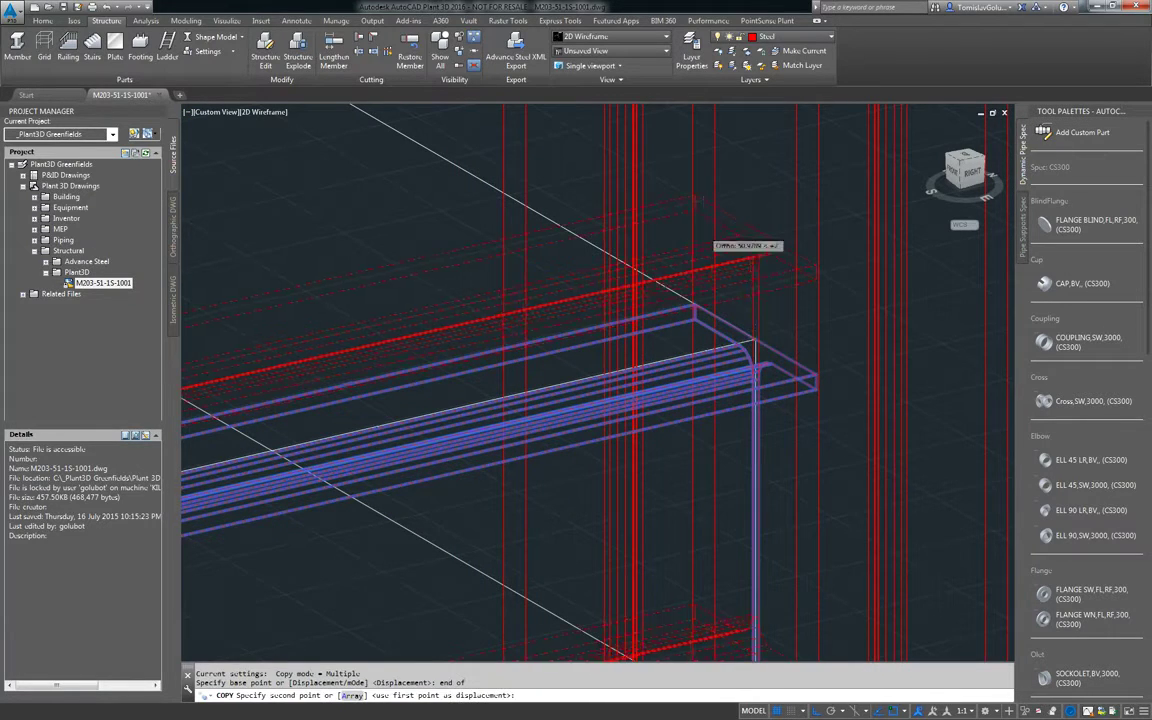
pyautogui.scroll(-5, 705, 255)
pyautogui.write('end')
pyautogui.press('Return')
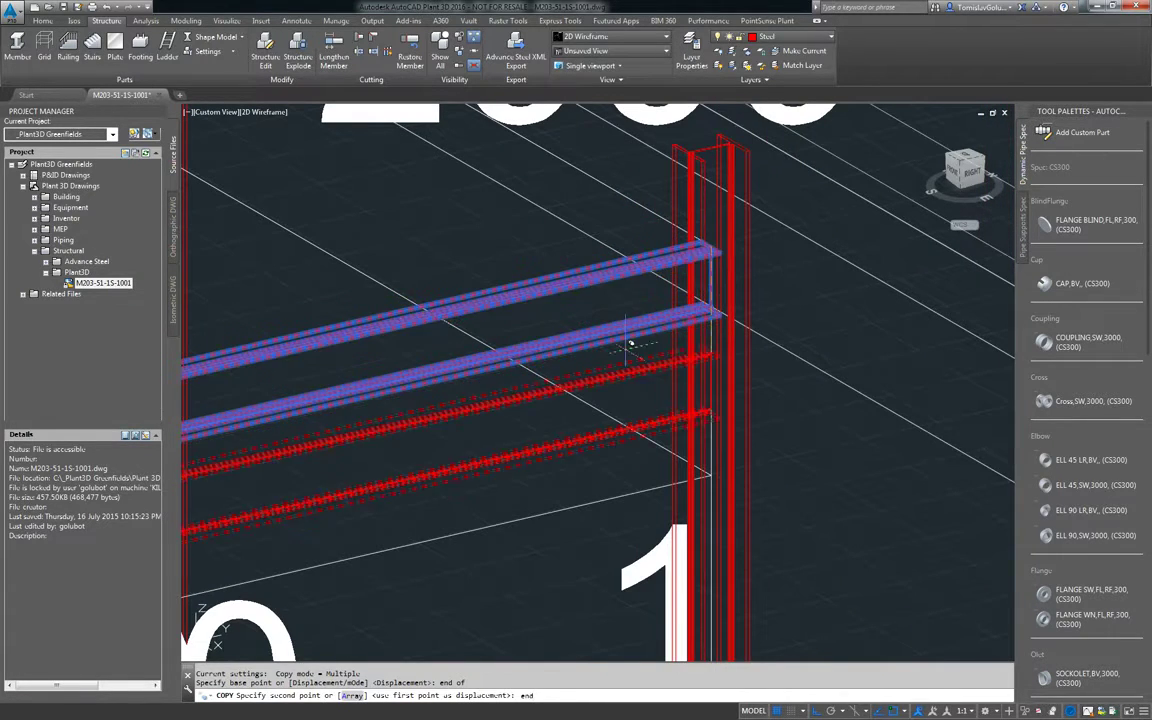
pyautogui.click(706, 476)
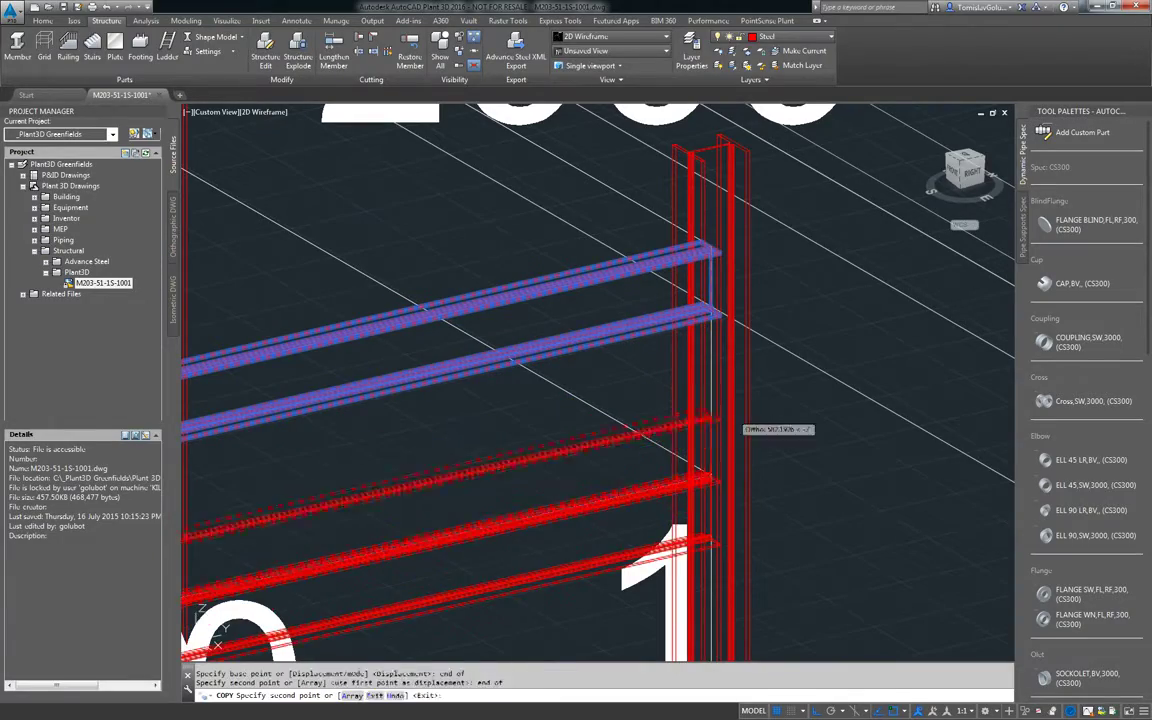
pyautogui.scroll(-5, 706, 476)
pyautogui.keyDown('shift'); pyautogui.moveTo(725, 345); pyautogui.dragTo(497, 316, button='middle'); pyautogui.keyUp('shift')
pyautogui.press('Return')
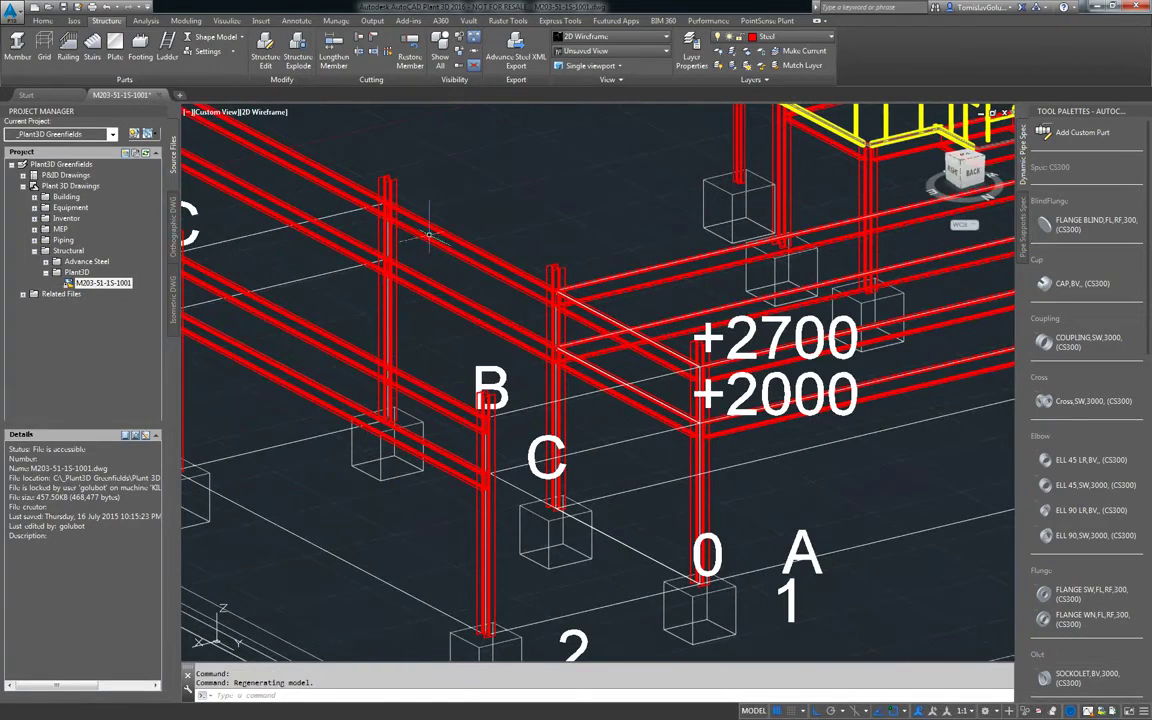
# Match the new structural member's settings to an existing 200 UB 18.2 beam and accept them
pyautogui.click(17, 45)
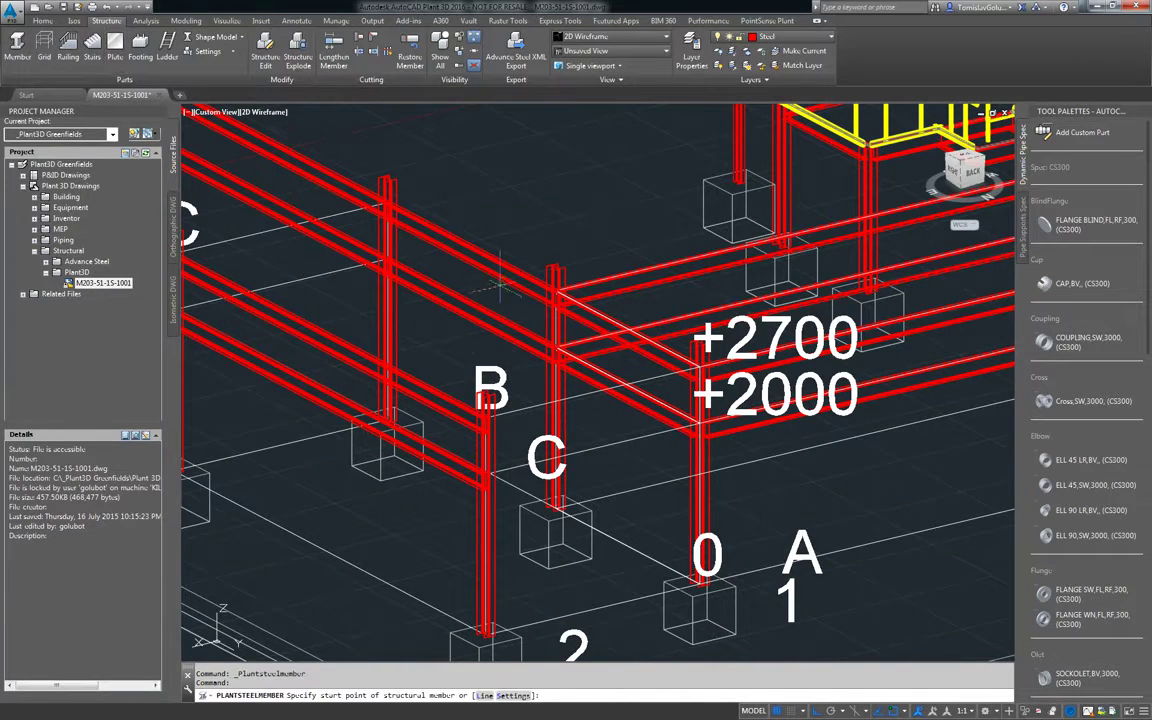
pyautogui.write('s')
pyautogui.press('Return')
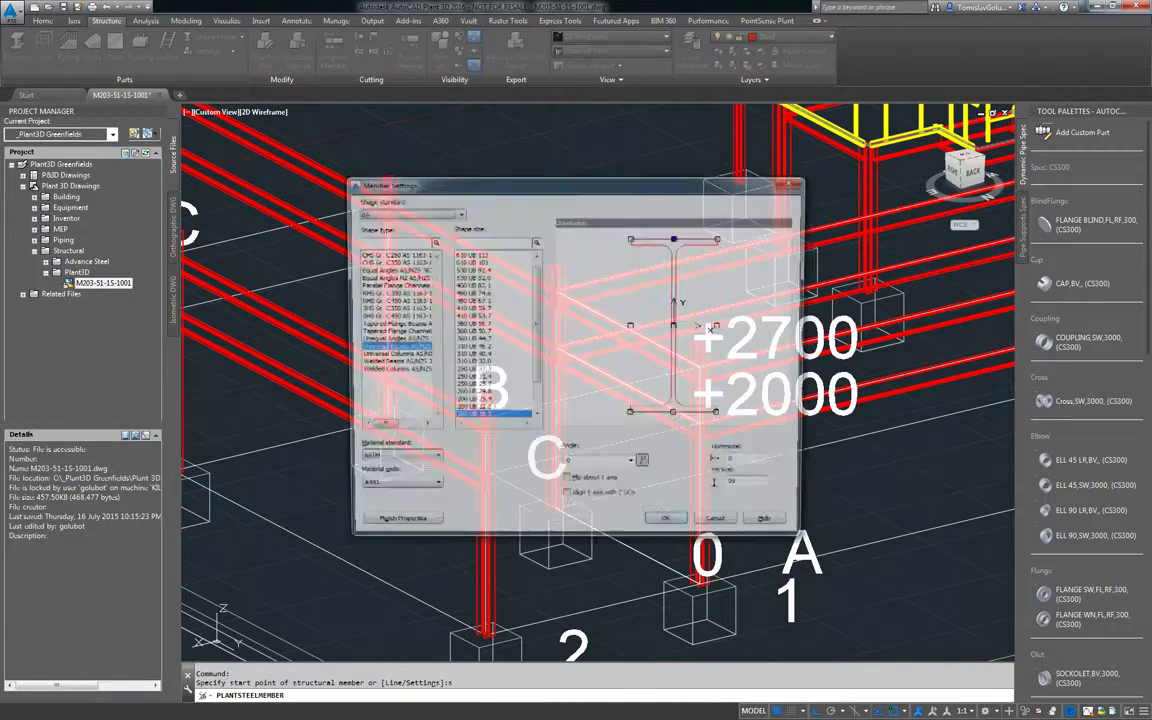
pyautogui.click(395, 526)
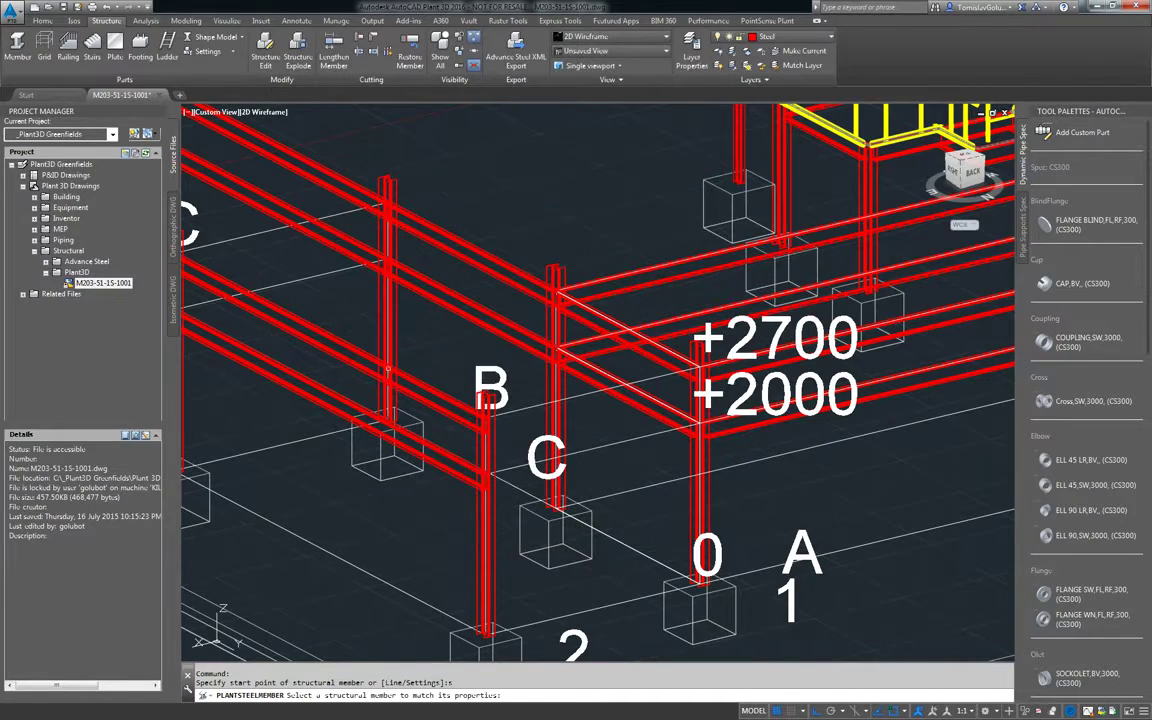
pyautogui.click(413, 394)
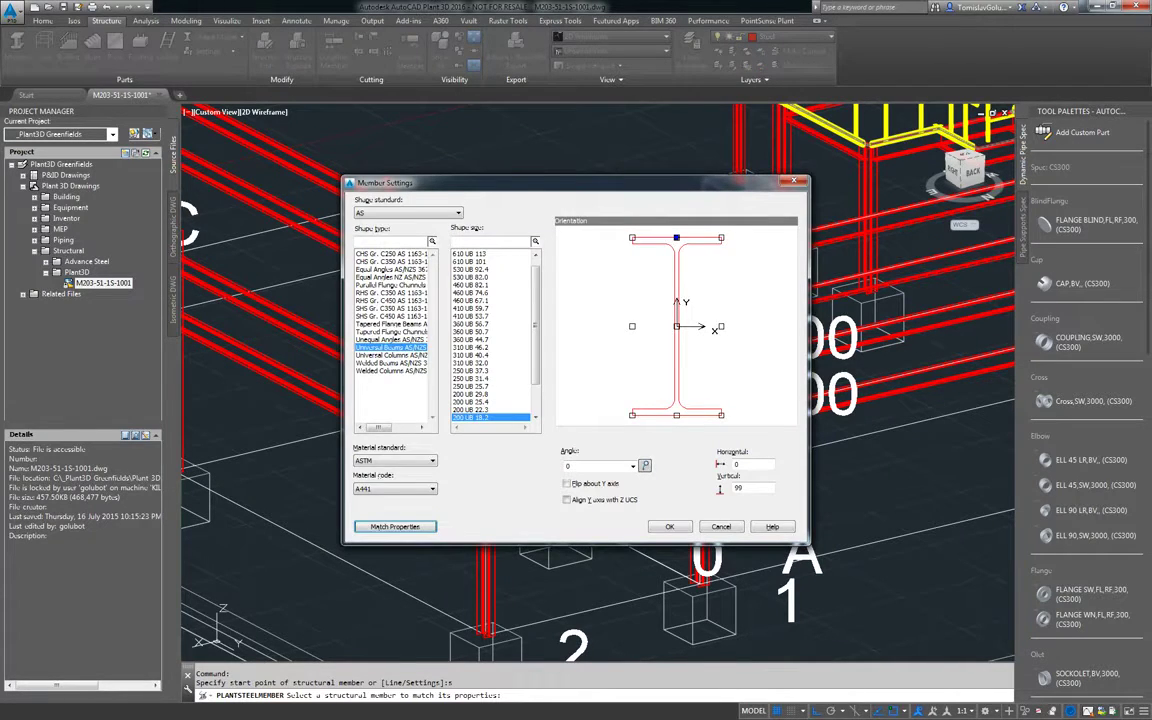
pyautogui.click(670, 526)
# Draw a cross beam at the +2700 level along grid line A from line 2 to line 1, snapping to the grid endpoints
pyautogui.write('en')
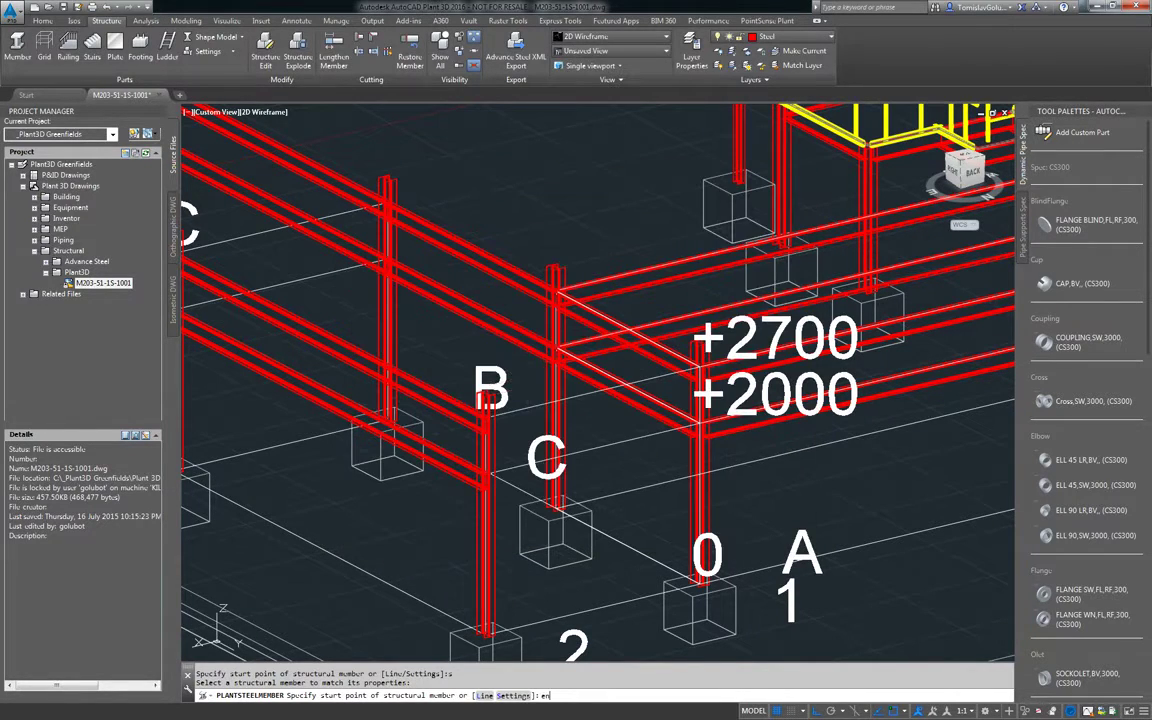
pyautogui.write('d')
pyautogui.press('Return')
pyautogui.scroll(4, 533, 393)
pyautogui.click(507, 429)
pyautogui.write('e')
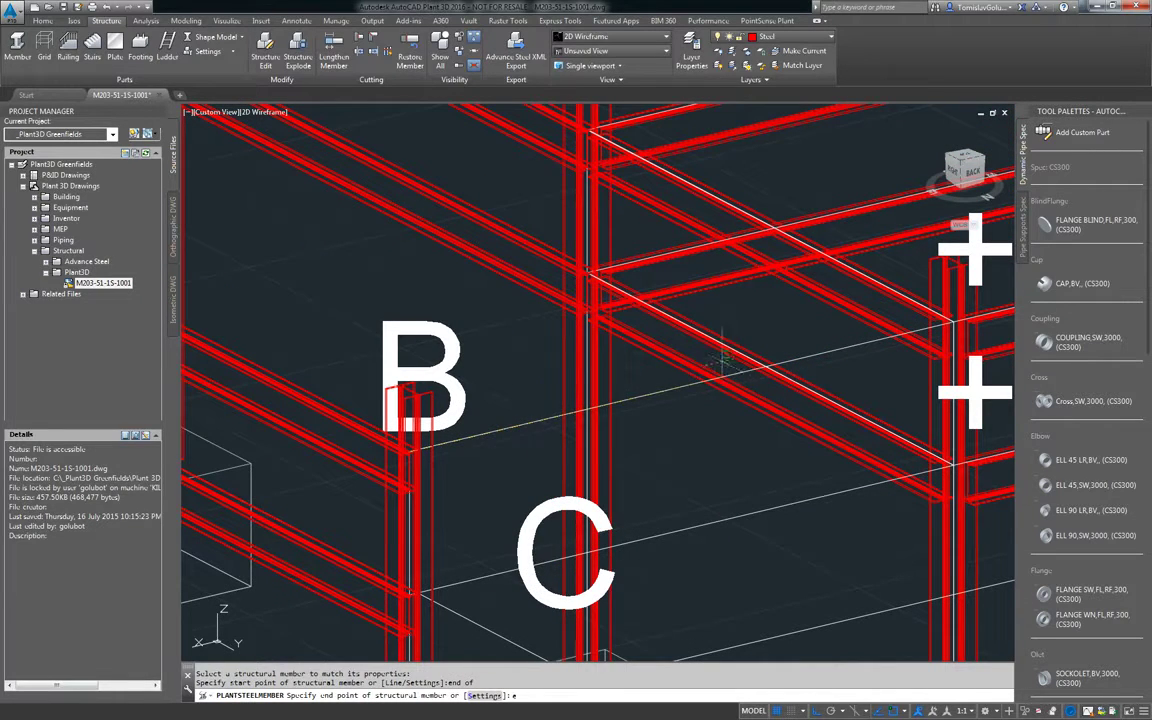
pyautogui.write('n')
pyautogui.press('Return')
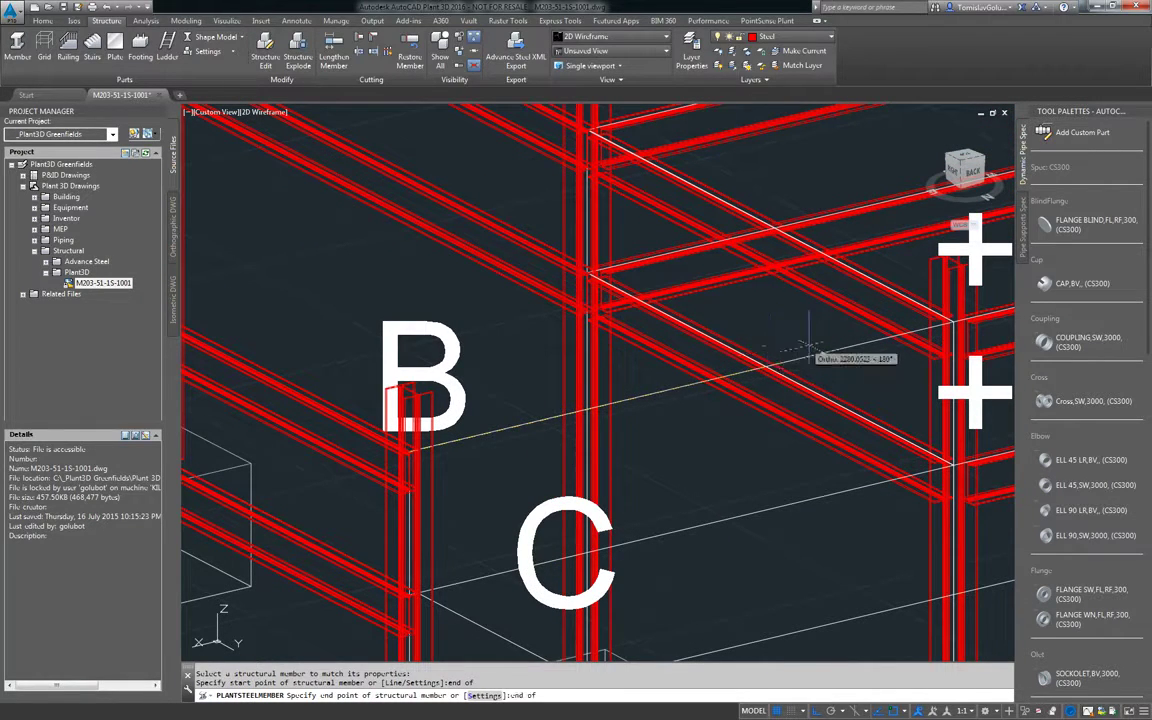
pyautogui.click(748, 326)
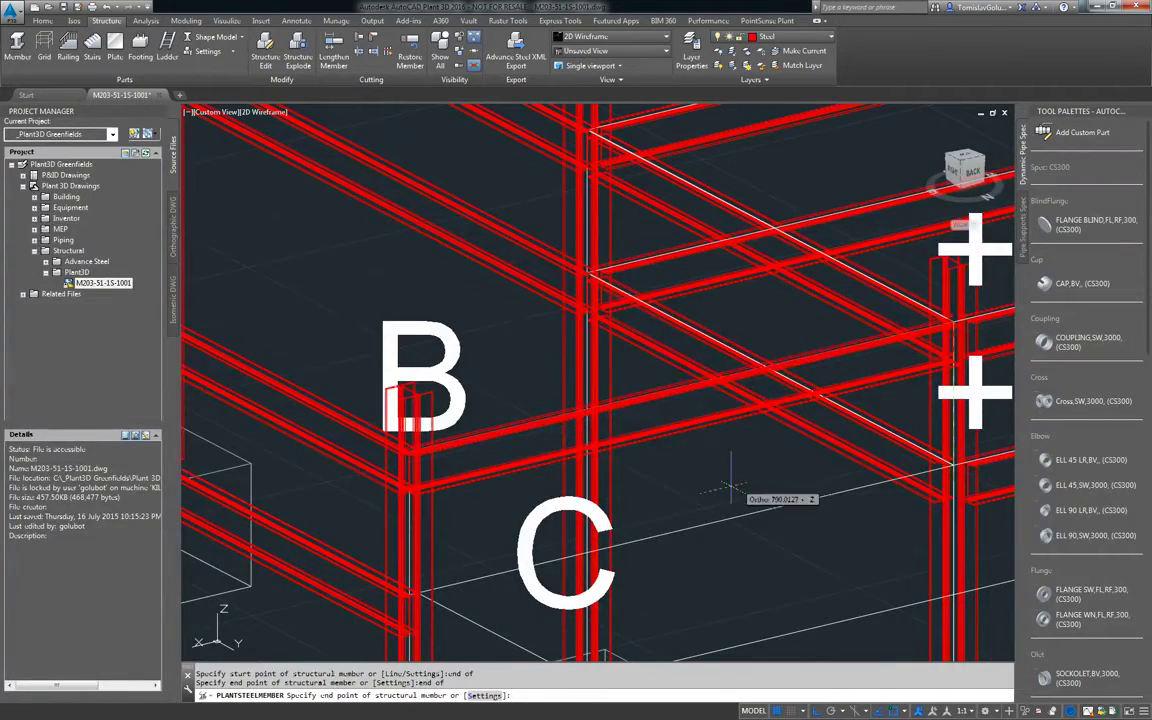
pyautogui.press('Return')
pyautogui.press('Escape')
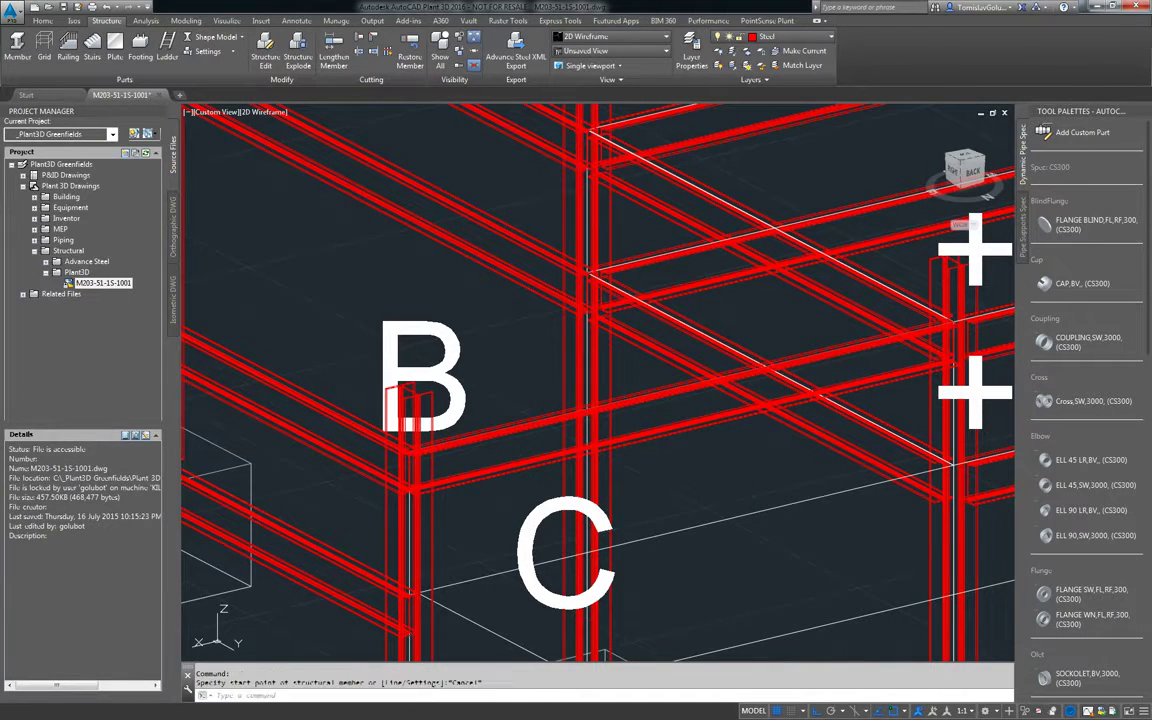
# Copy the +2700 cross beam on grid line A straight down to the +2000 level, using its end as base point
pyautogui.write('co')
pyautogui.press('Return')
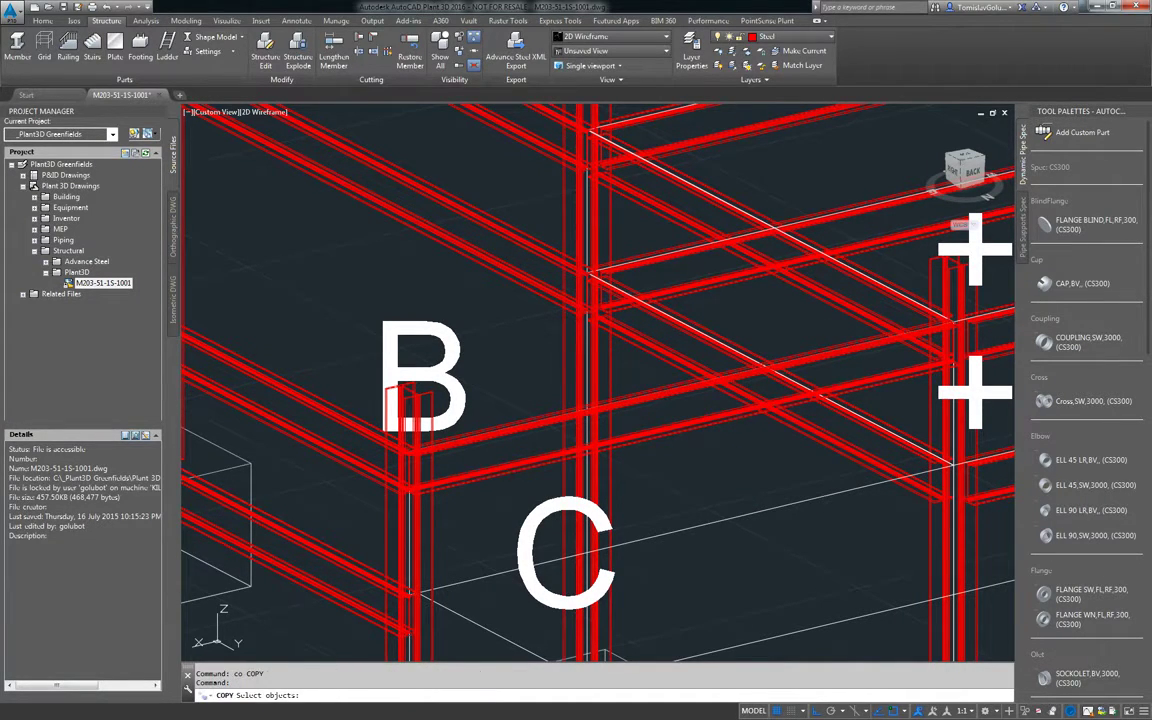
pyautogui.click(480, 433)
pyautogui.press('Return')
pyautogui.scroll(14, 398, 445)
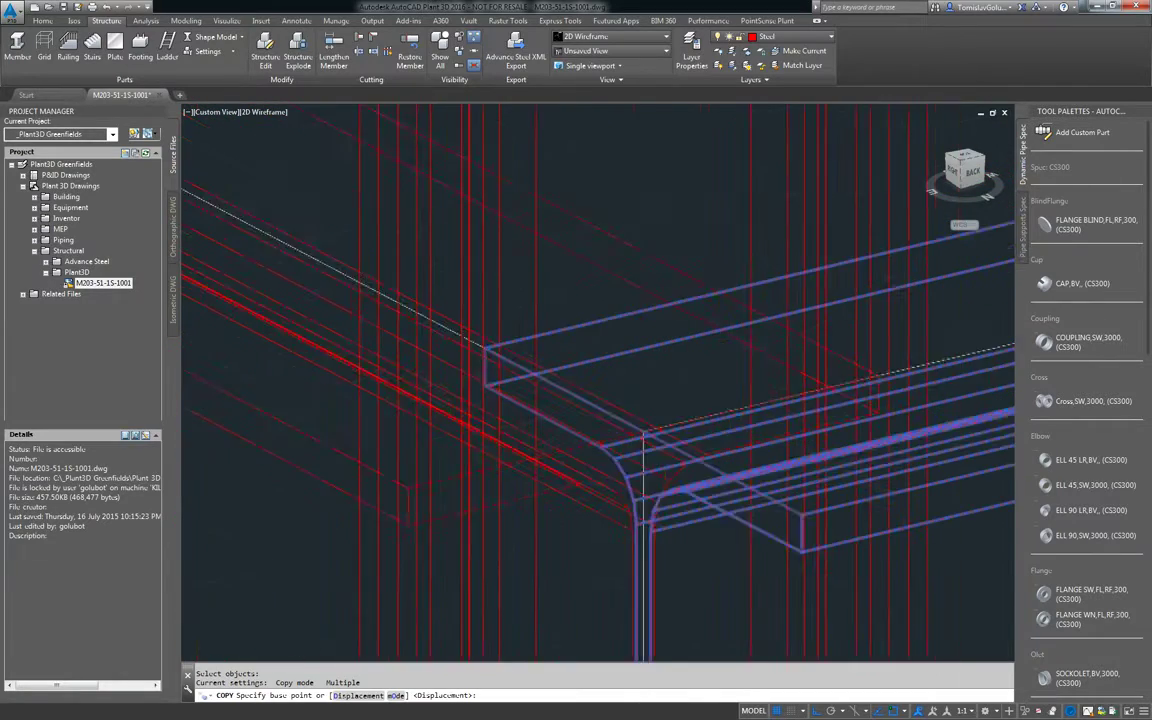
pyautogui.scroll(2, 467, 425)
pyautogui.write('en')
pyautogui.press('Return')
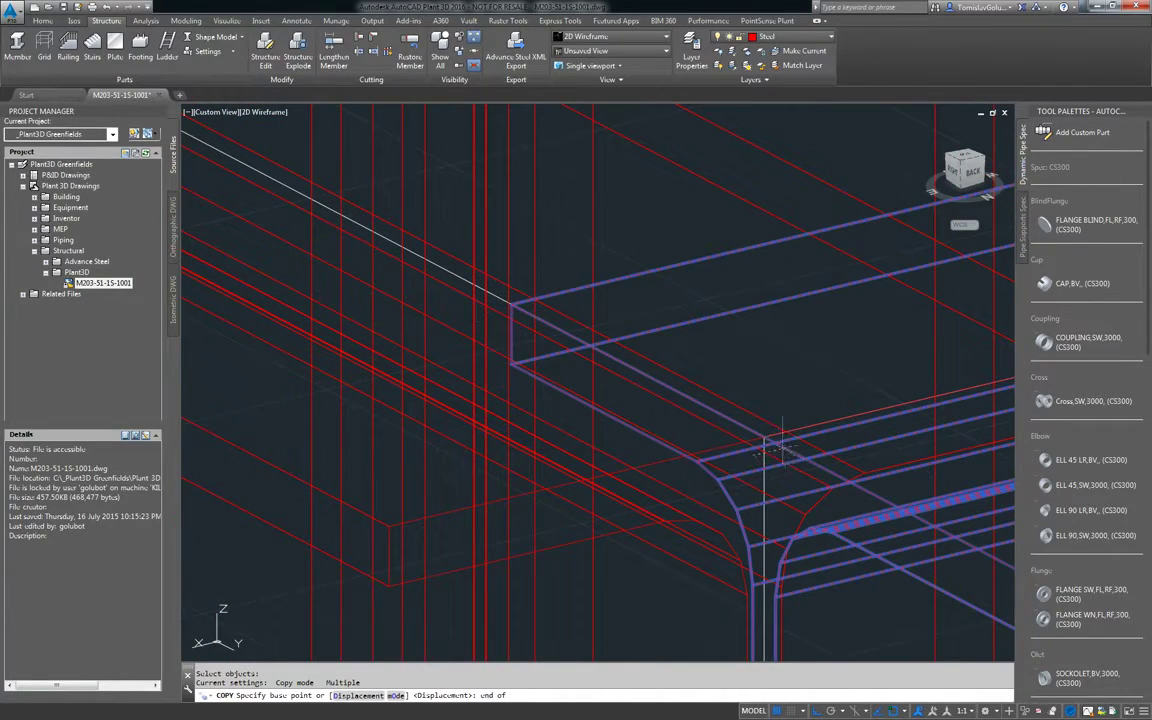
pyautogui.click(764, 437)
pyautogui.scroll(-5, 645, 257)
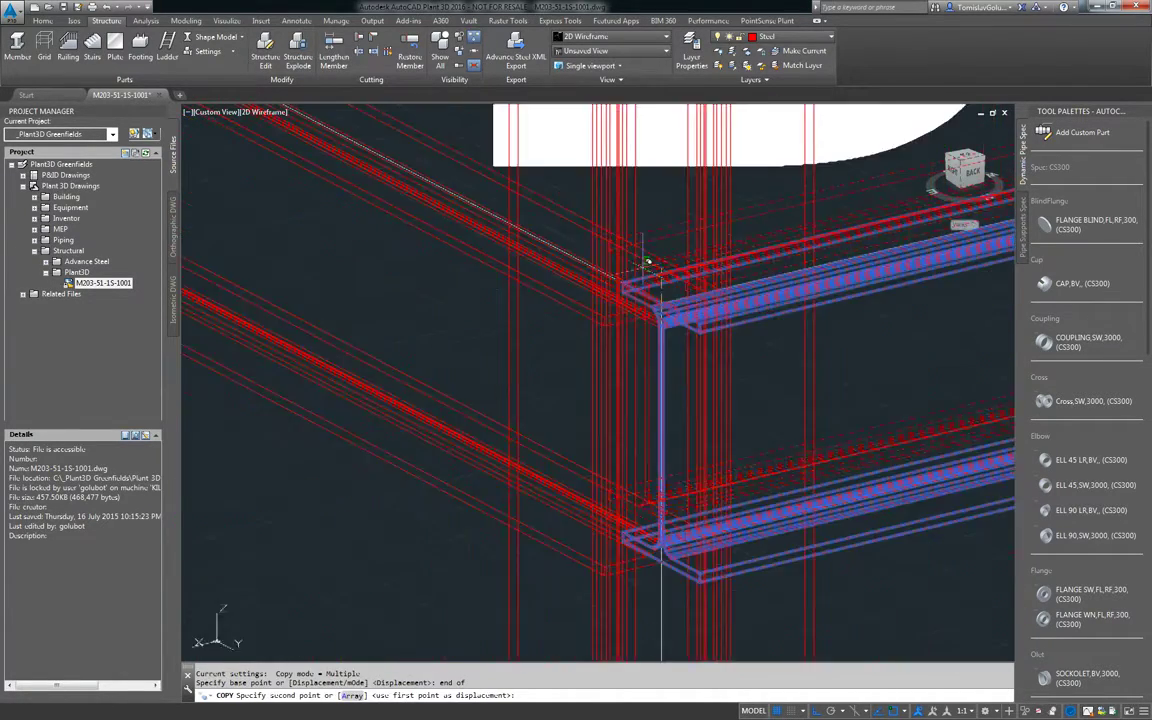
pyautogui.write('end')
pyautogui.press('Return')
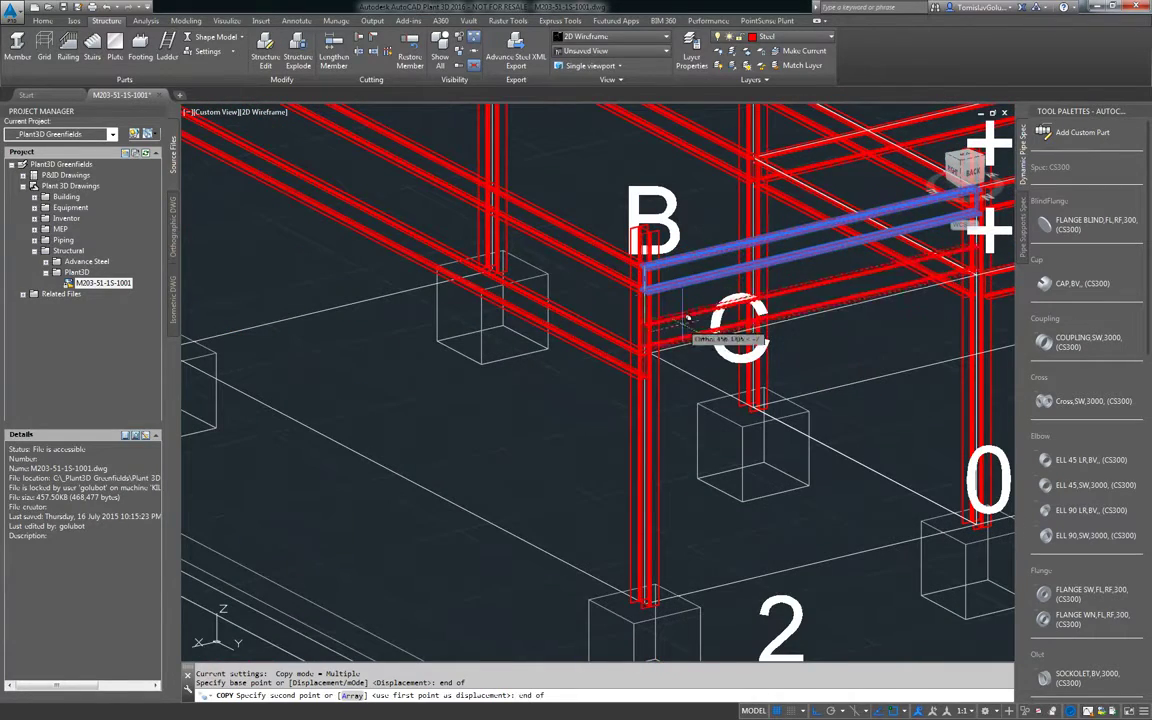
pyautogui.click(682, 327)
pyautogui.moveTo(683, 321); pyautogui.dragTo(578, 445, button='middle')
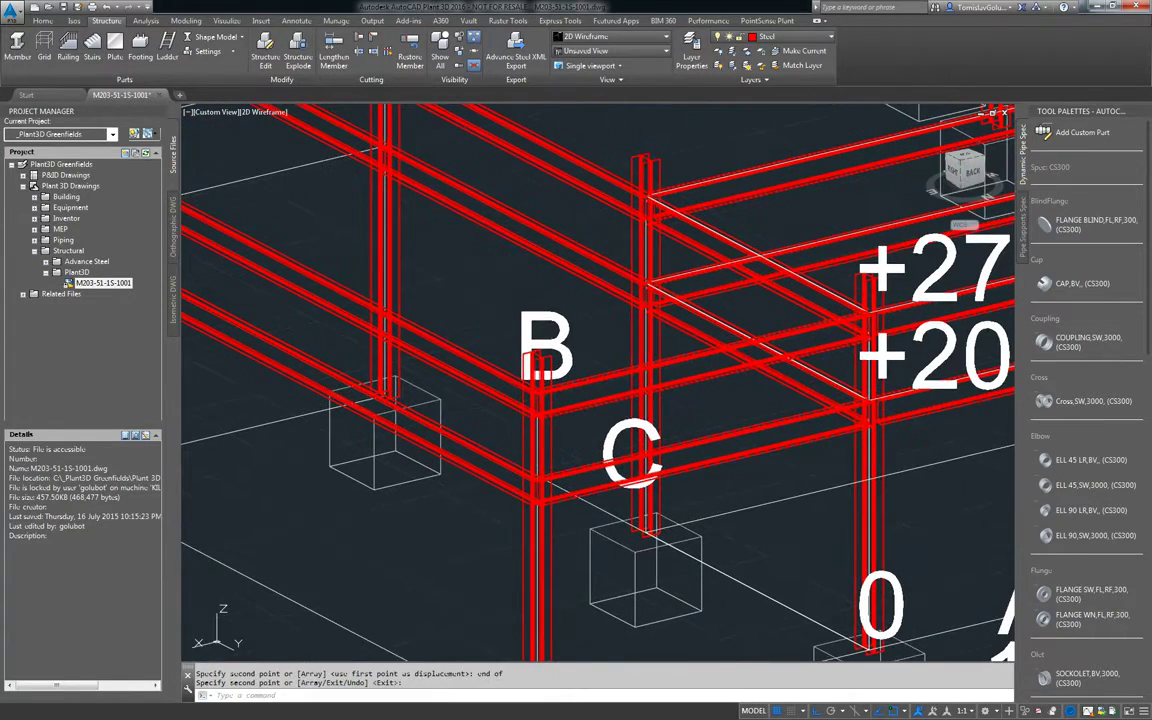
pyautogui.press('Return')
# Copy both cross beams from grid line A to grid line B at the same levels, snapping to the grid endpoints
pyautogui.press('Return')
pyautogui.click(575, 474)
pyautogui.click(566, 398)
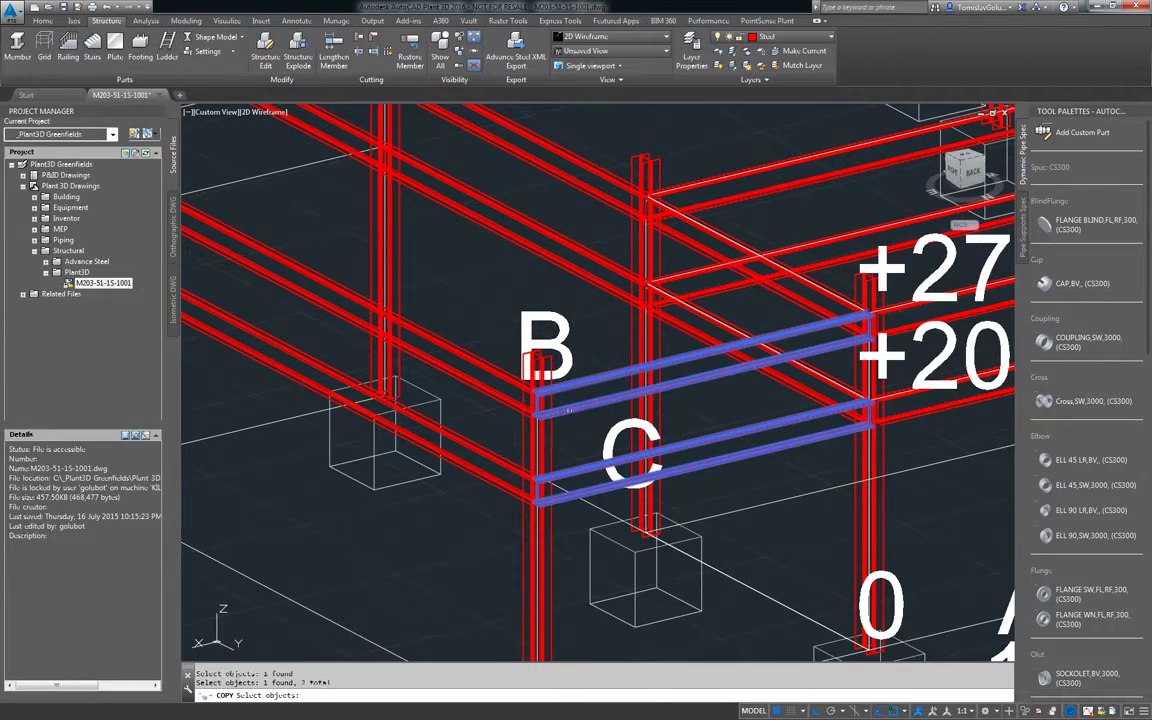
pyautogui.press('Return')
pyautogui.press('Return')
pyautogui.scroll(6, 640, 450)
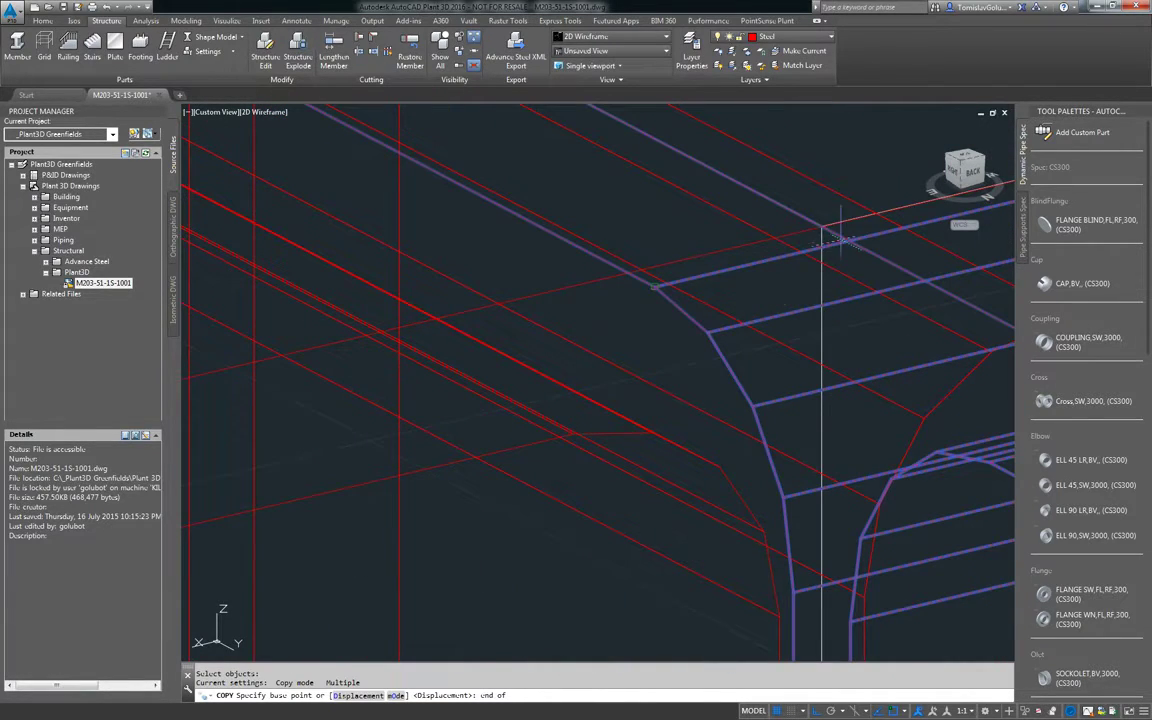
pyautogui.click(821, 234)
pyautogui.scroll(-5, 825, 478)
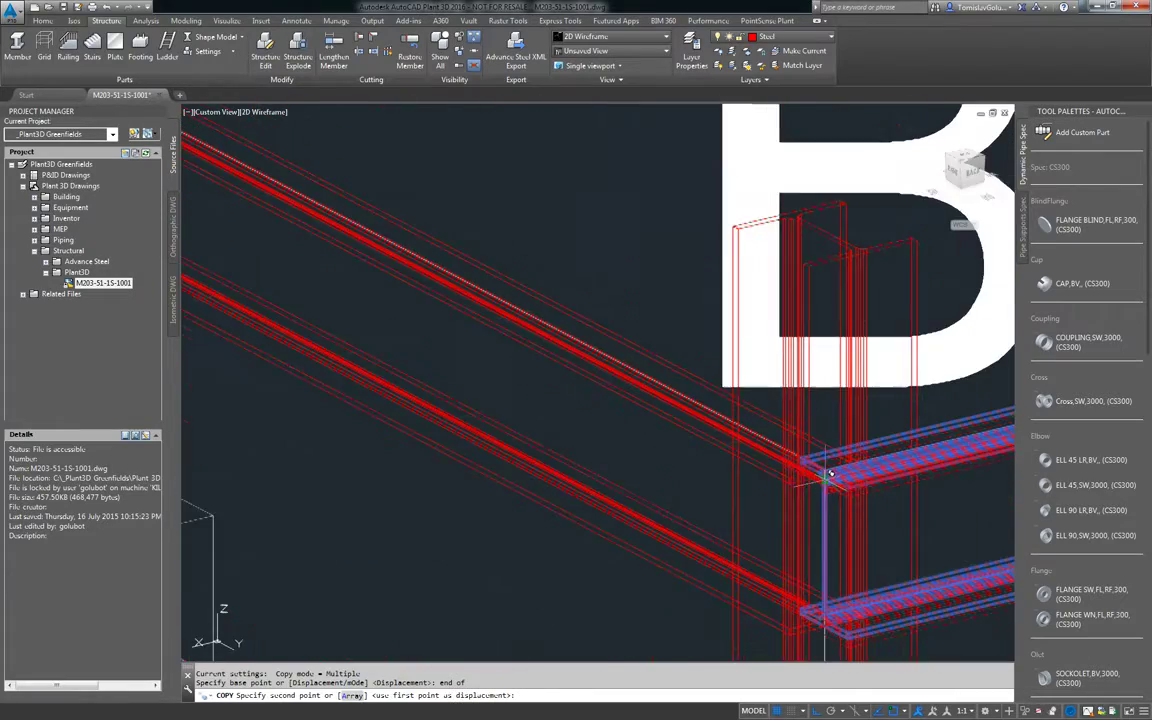
pyautogui.scroll(-5, 826, 487)
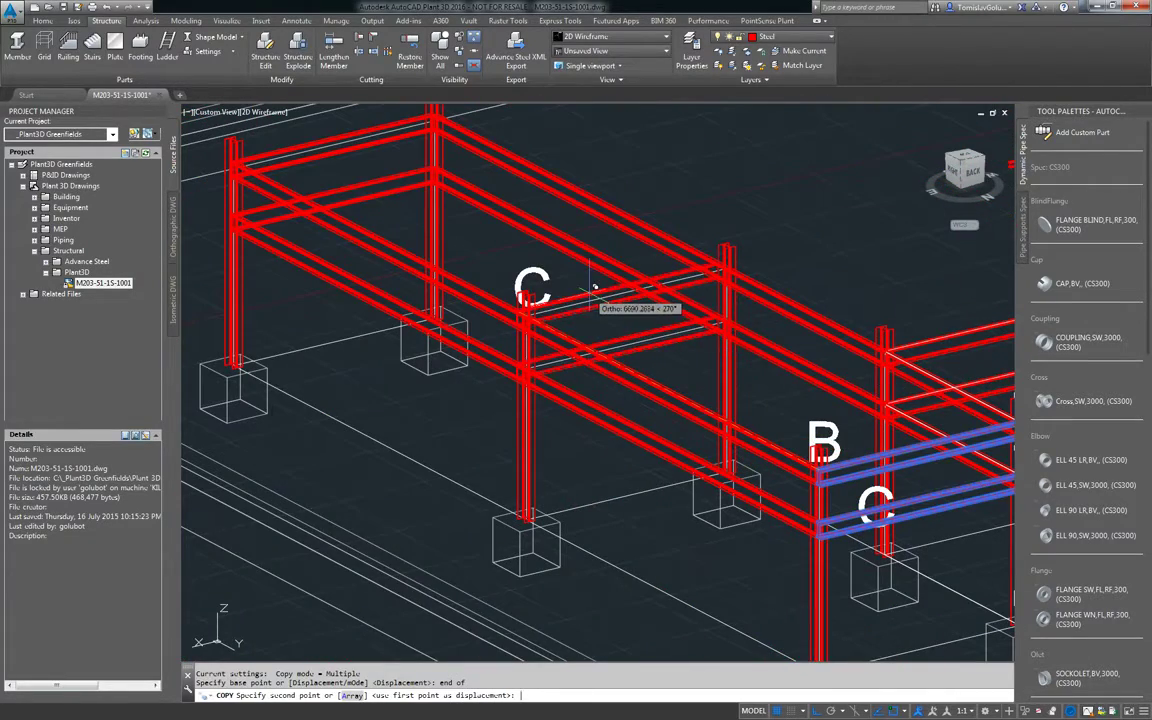
pyautogui.write('end')
pyautogui.press('Return')
pyautogui.click(517, 281)
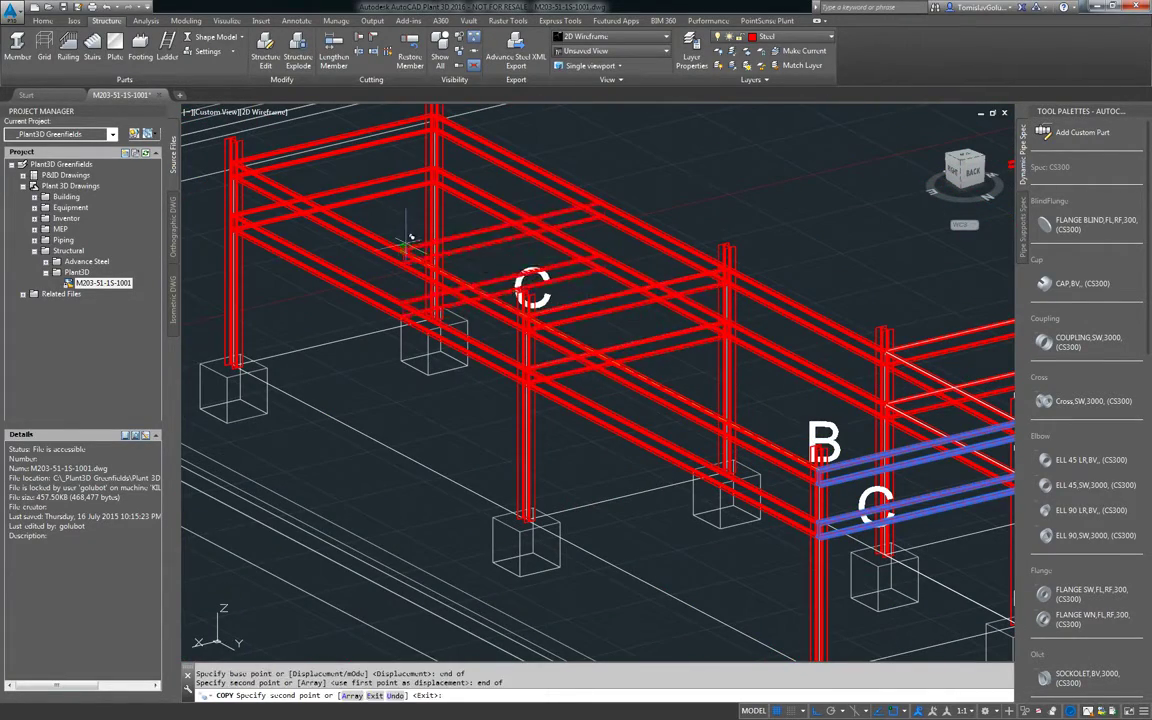
pyautogui.press('Return')
pyautogui.scroll(-3, 546, 290)
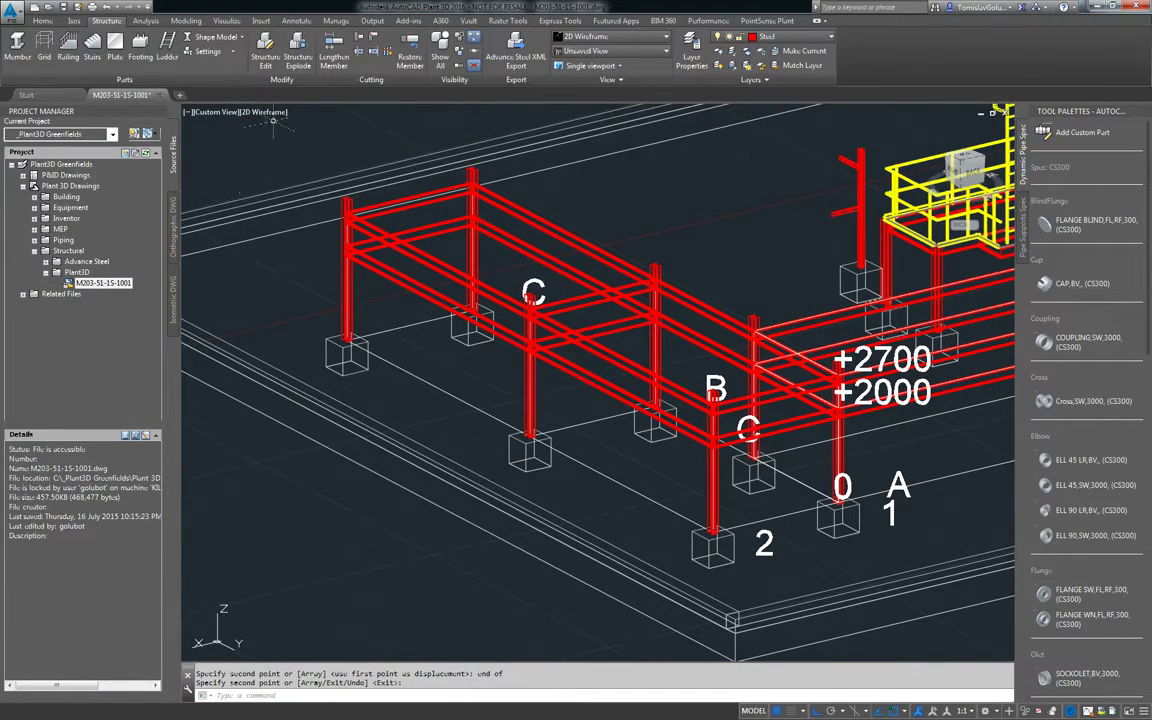
# Examine the extended pipe rack and the surrounding steelwork from several sides
pyautogui.press('Escape')
pyautogui.press('Escape')
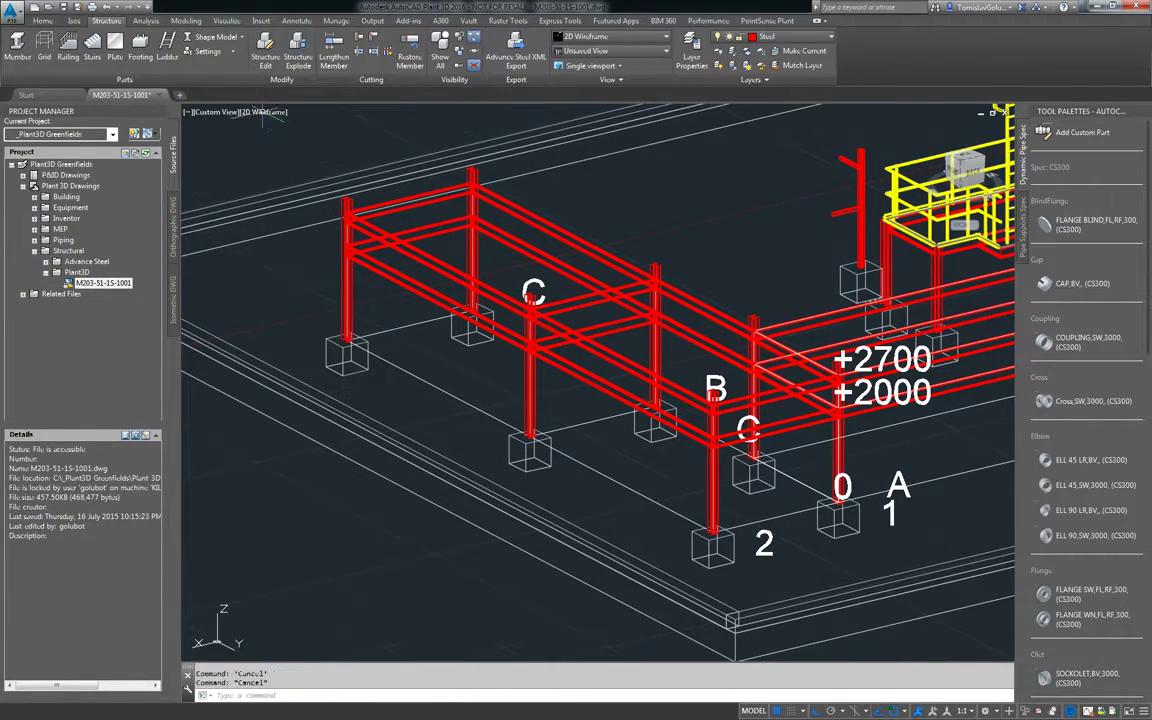
pyautogui.keyDown('shift'); pyautogui.moveTo(596, 296); pyautogui.dragTo(663, 352, button='middle'); pyautogui.keyUp('shift')
pyautogui.scroll(-3, 664, 353)
pyautogui.keyDown('shift'); pyautogui.moveTo(756, 614); pyautogui.dragTo(733, 618, button='middle'); pyautogui.keyUp('shift')
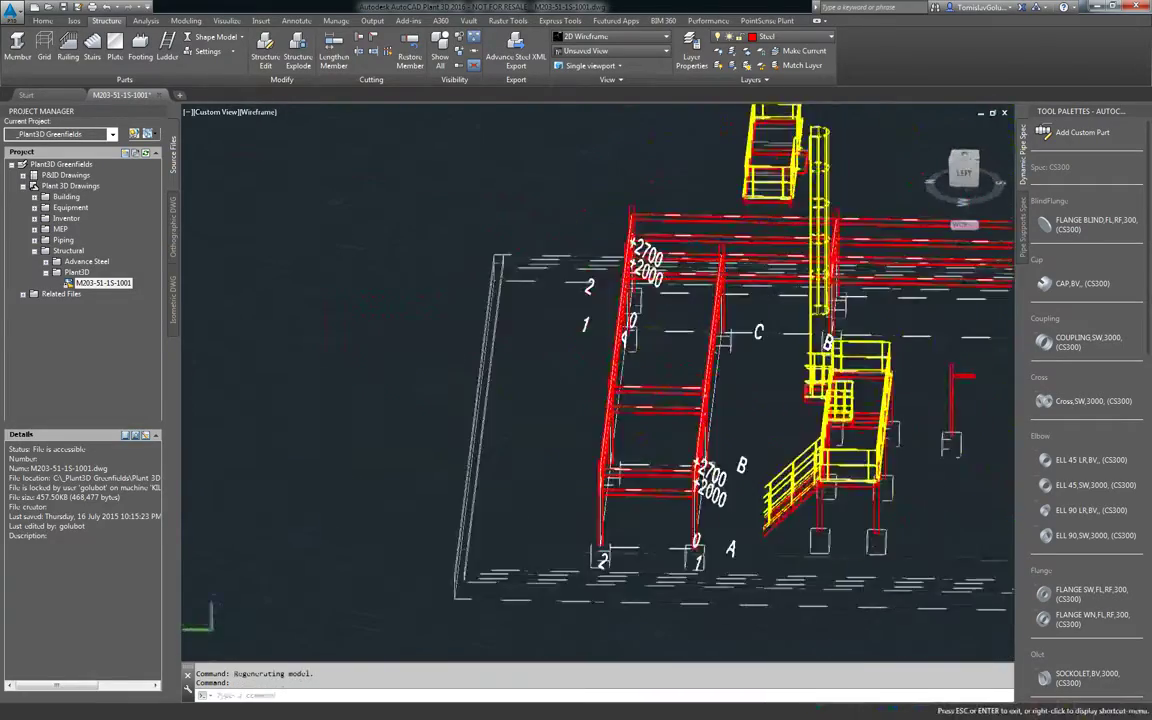
pyautogui.keyDown('shift'); pyautogui.moveTo(780, 345); pyautogui.dragTo(643, 338, button='middle'); pyautogui.keyUp('shift')
pyautogui.moveTo(750, 362); pyautogui.dragTo(562, 369, button='middle')
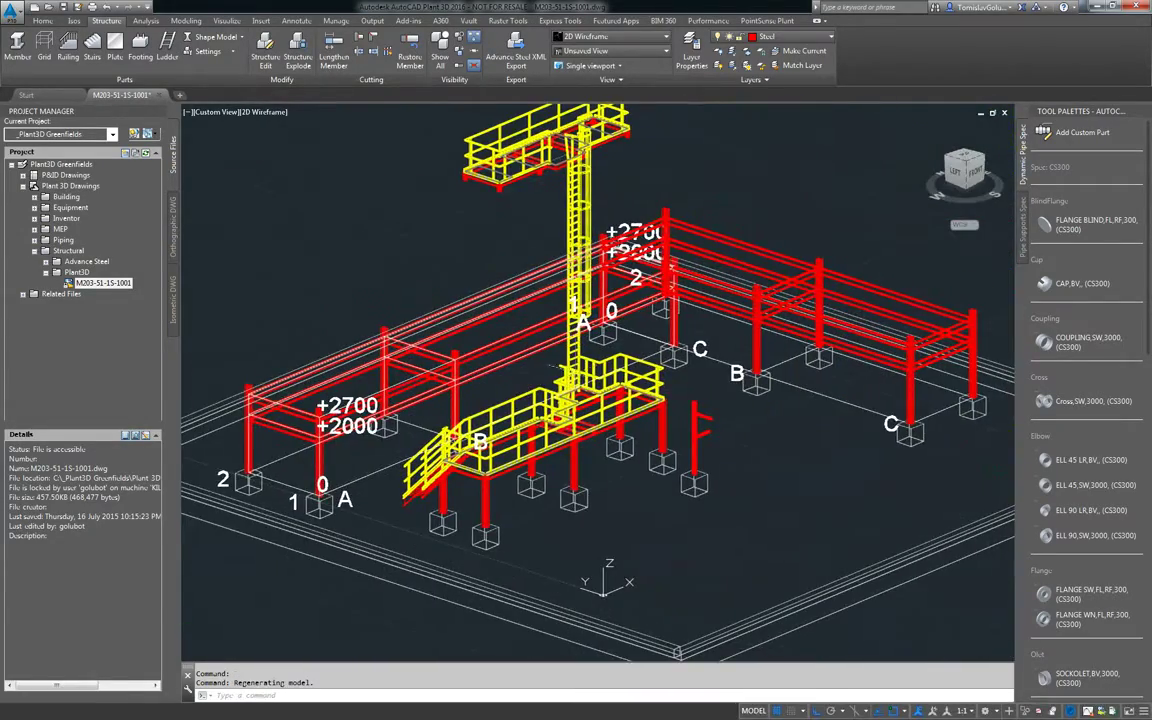
pyautogui.scroll(-5, 600, 380)
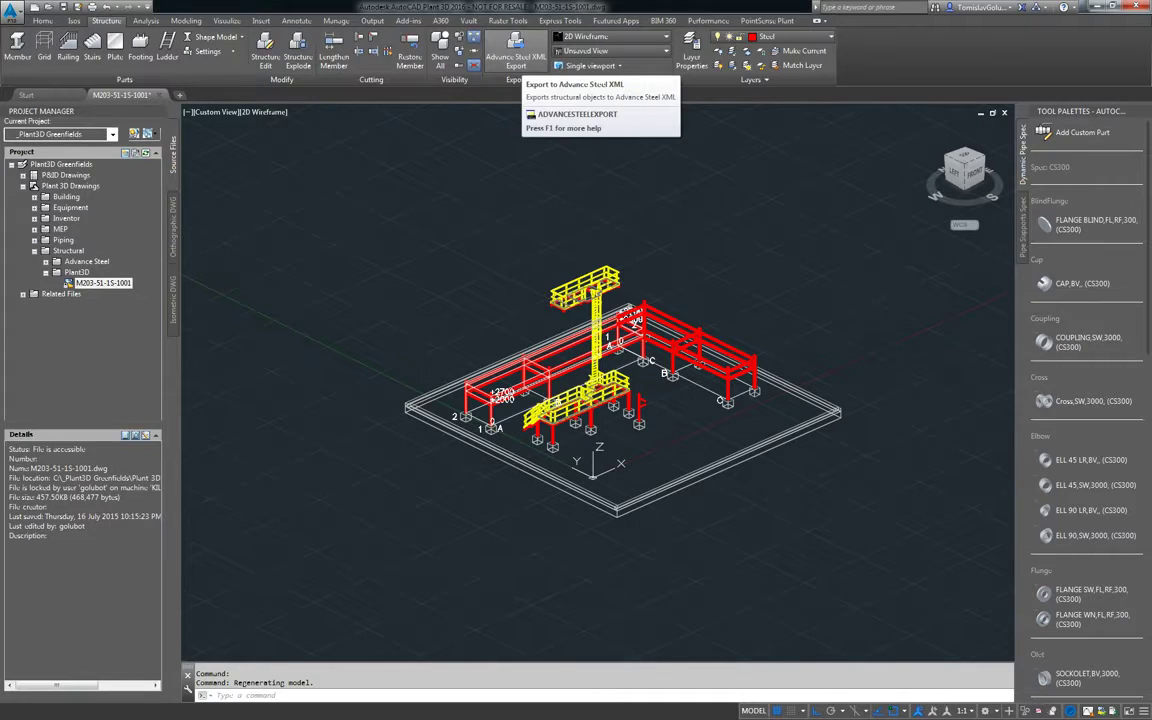
# Start an Advance Steel XML export and set its output file to Plant3DDemo on the Desktop
pyautogui.click(515, 55)
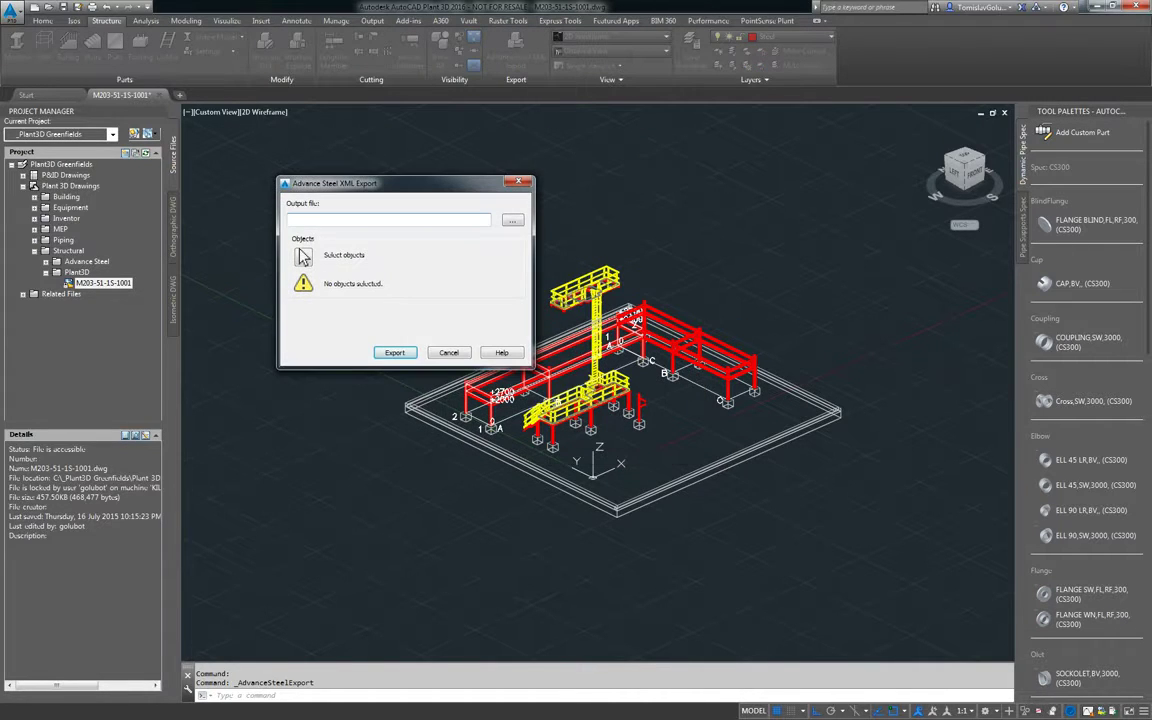
pyautogui.click(513, 220)
pyautogui.click(269, 239)
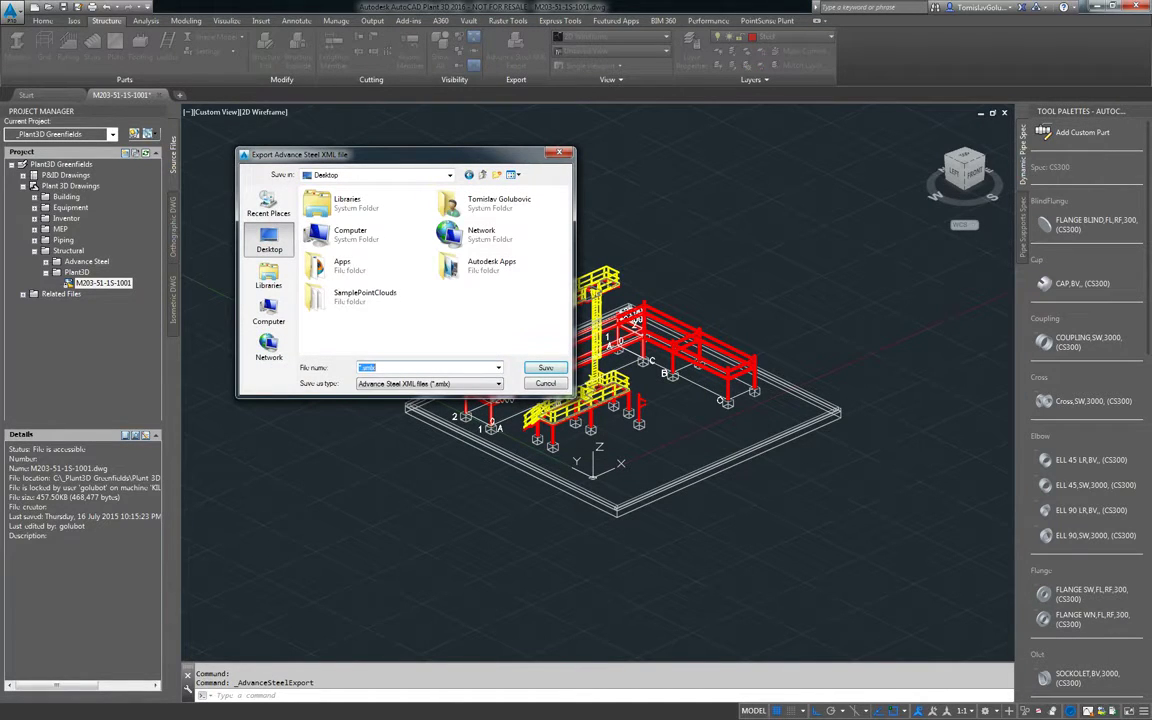
pyautogui.write('Plant3DDemo')
pyautogui.press('Return')
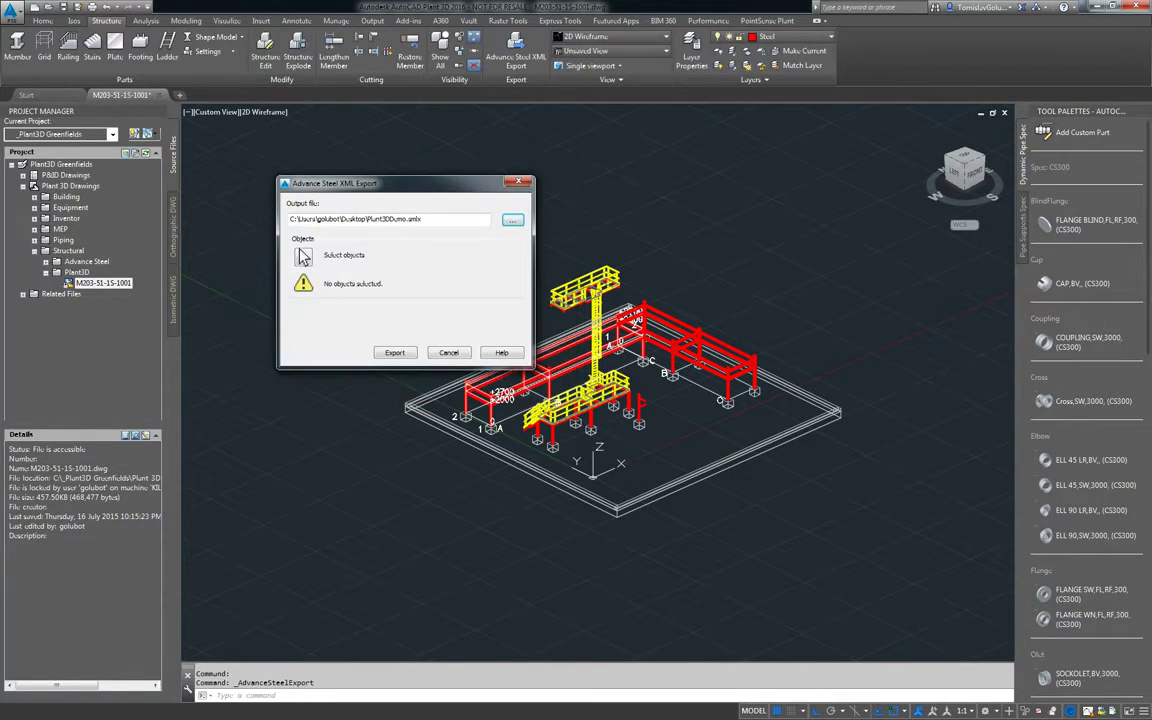
# Window-select the new pipe rack wing east of the long run as export objects, working in plan view
pyautogui.click(304, 257)
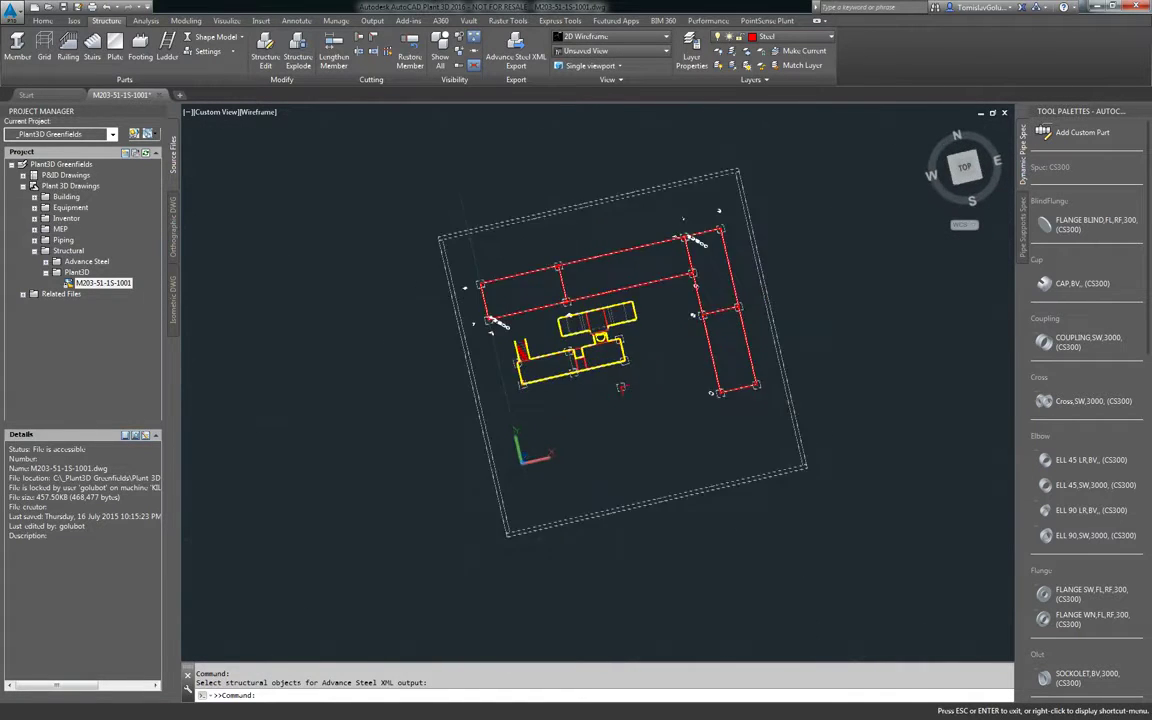
pyautogui.keyDown('shift'); pyautogui.moveTo(715, 325); pyautogui.dragTo(672, 322, button='middle'); pyautogui.keyUp('shift')
pyautogui.scroll(2, 672, 322)
pyautogui.scroll(-2, 672, 321)
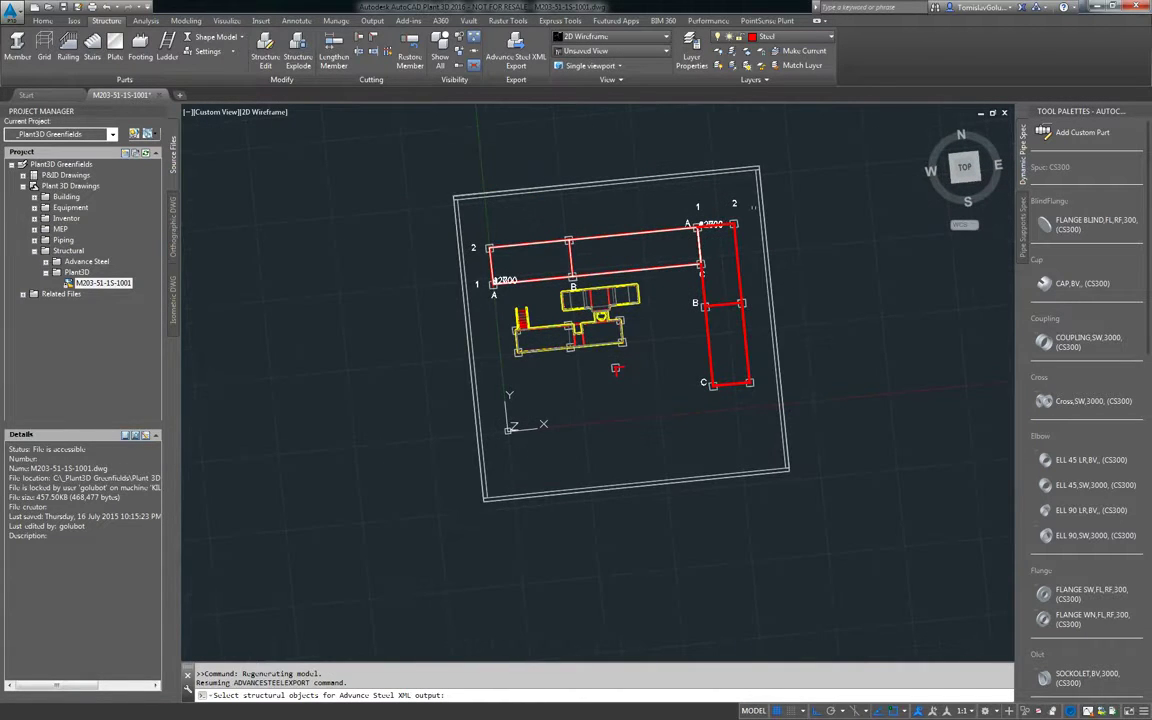
pyautogui.click(662, 193)
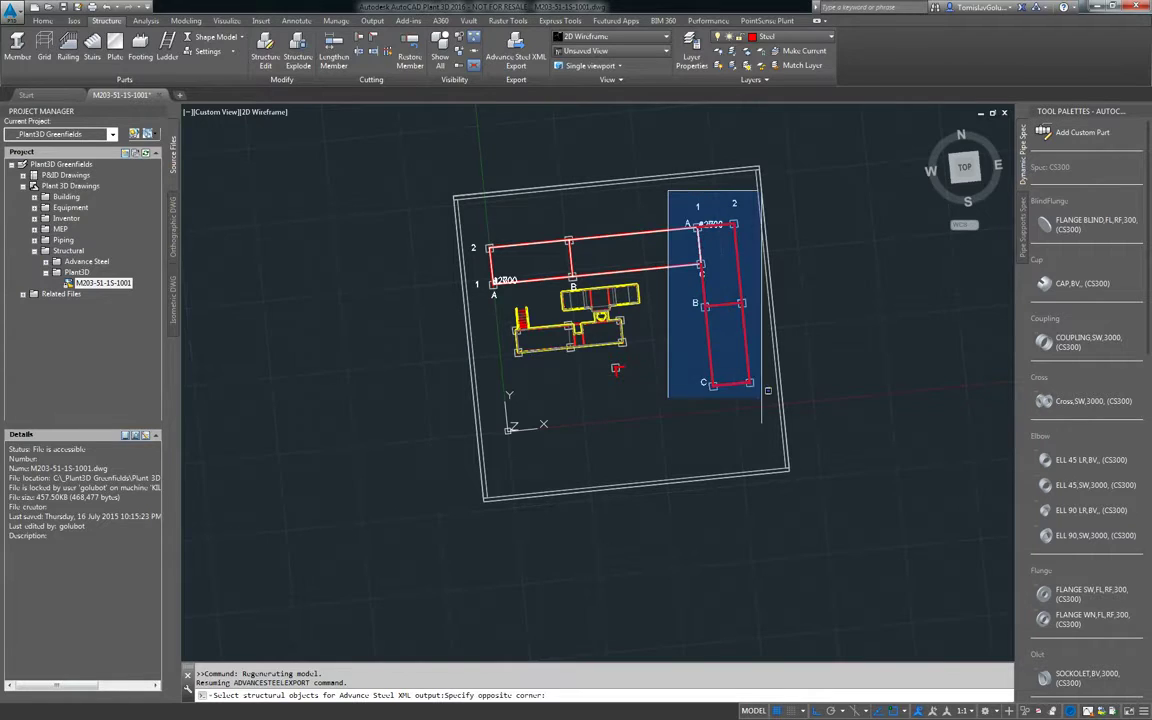
pyautogui.click(776, 406)
# Add the long pipe rack run and any missed wing members to the selection, and export the selected objects
pyautogui.keyDown('shift'); pyautogui.moveTo(673, 270); pyautogui.dragTo(647, 268, button='middle'); pyautogui.keyUp('shift')
pyautogui.click(443, 197)
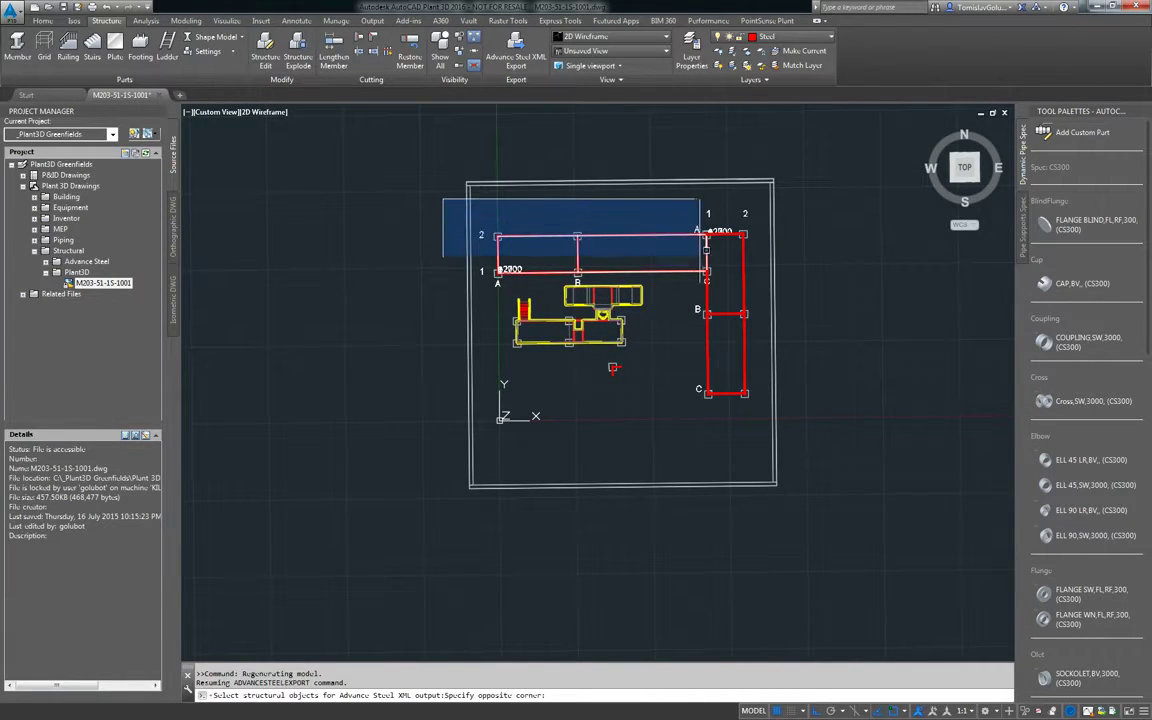
pyautogui.click(705, 275)
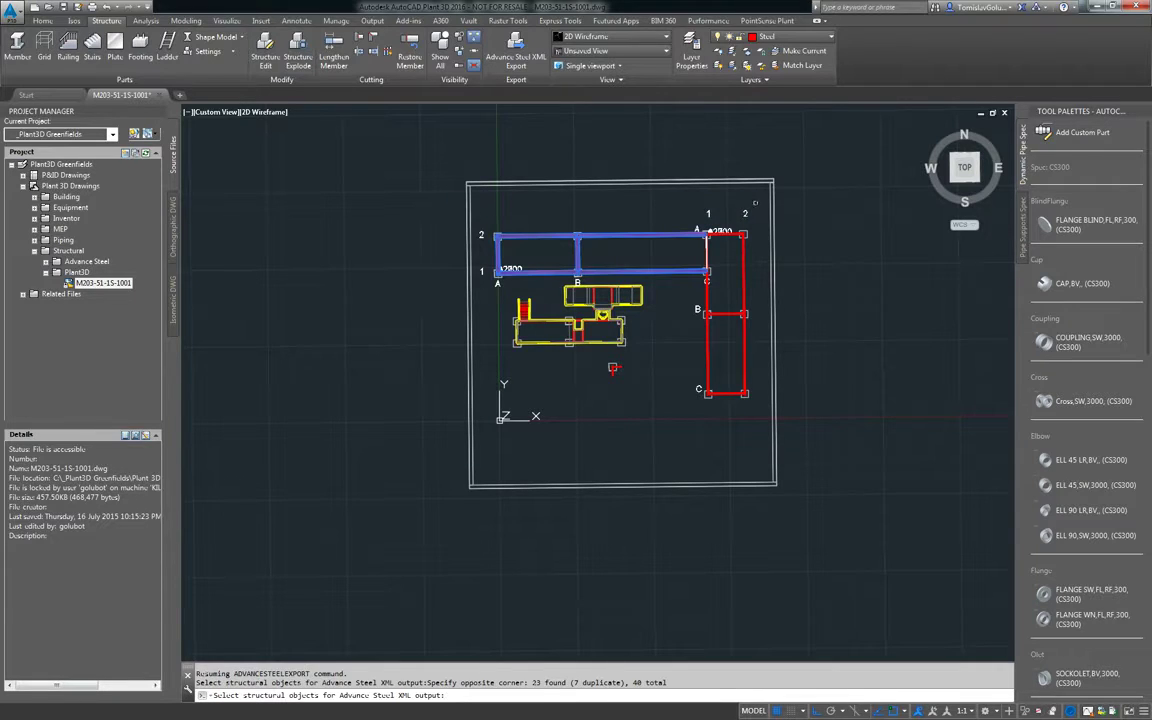
pyautogui.click(755, 203)
pyautogui.click(692, 398)
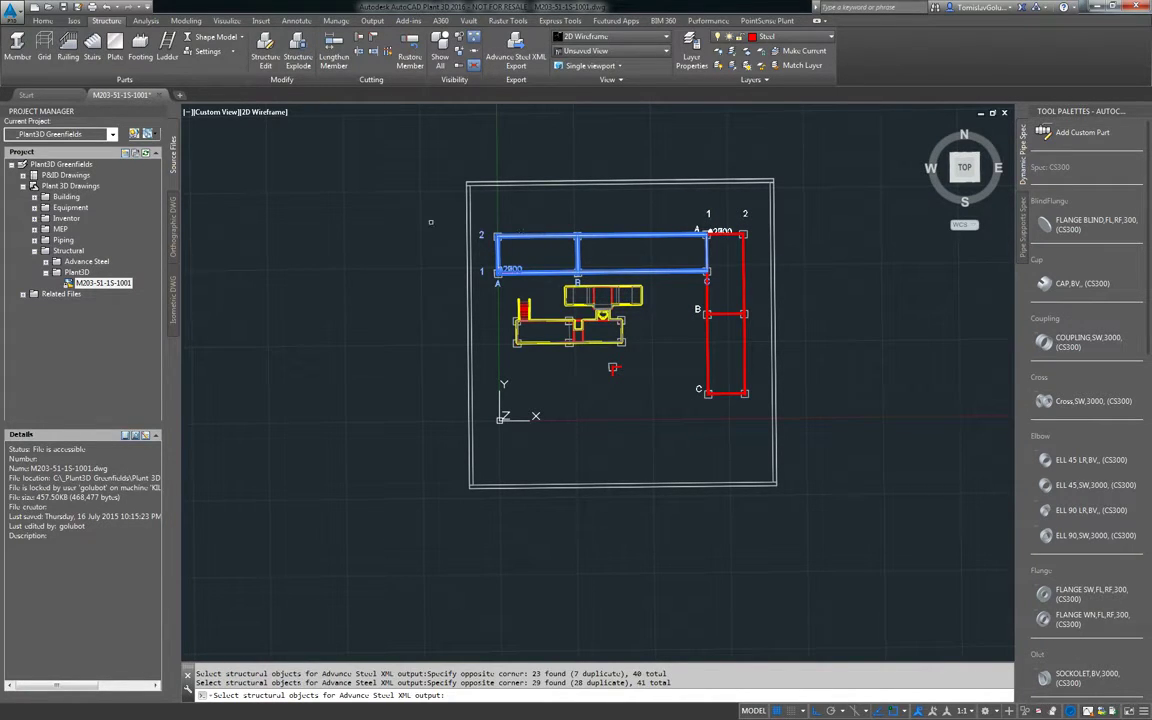
pyautogui.press('Return')
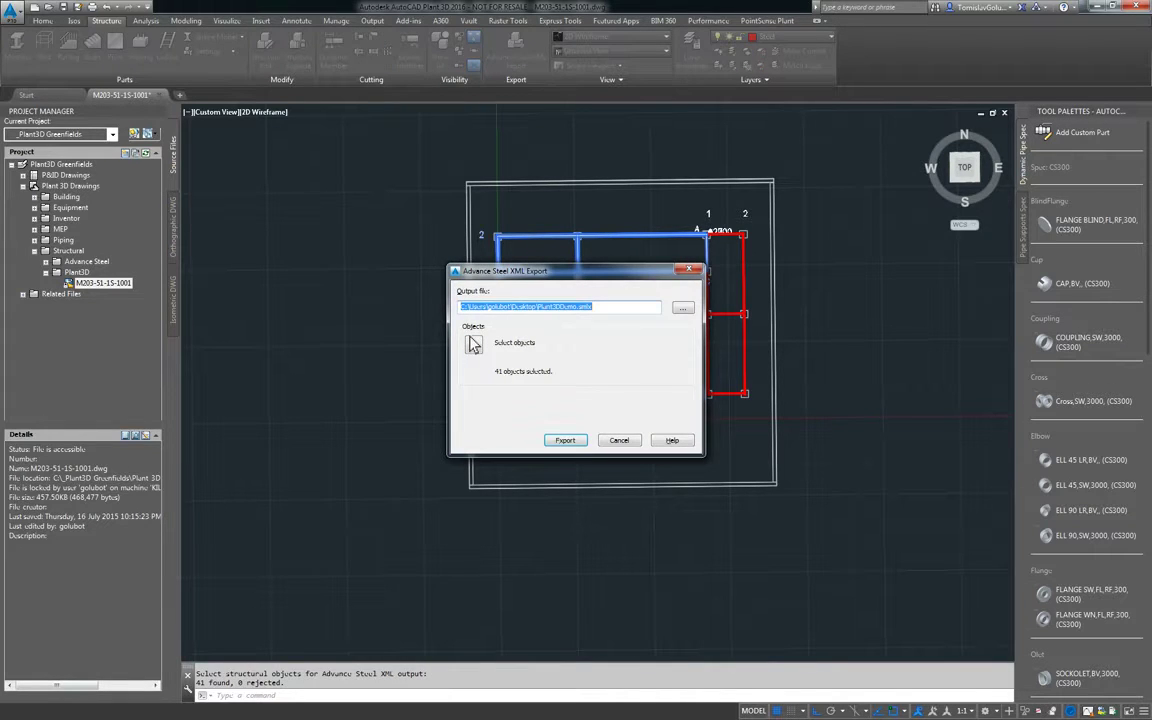
pyautogui.press('Return')
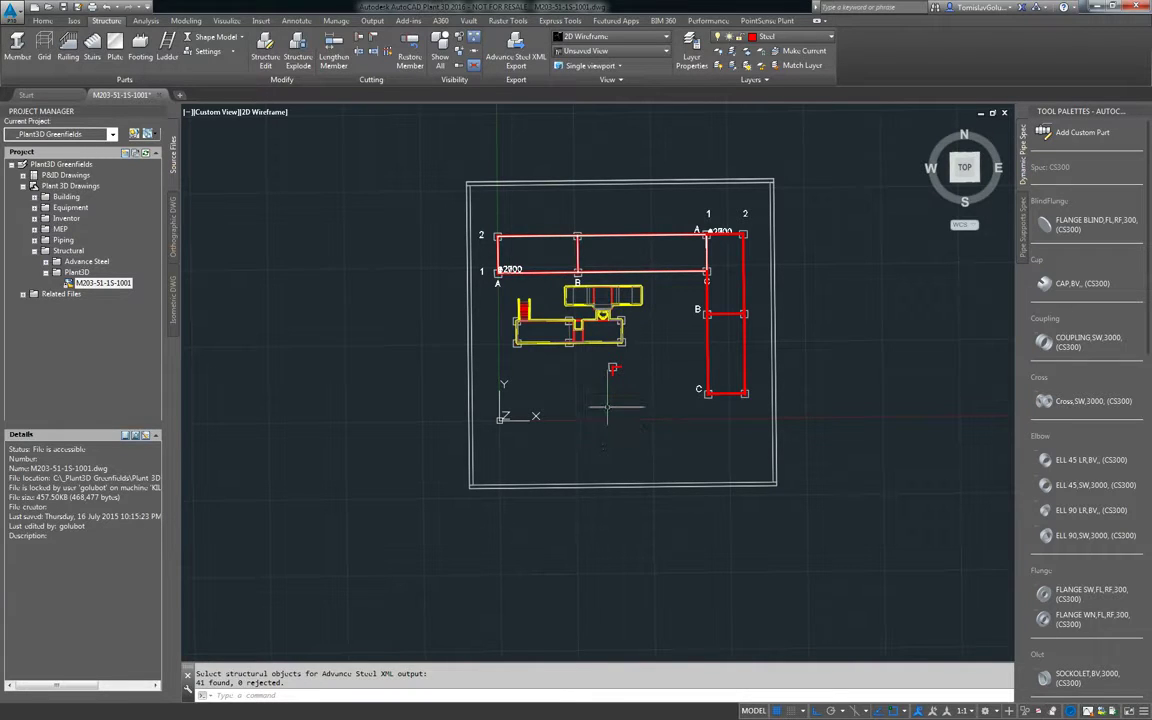
pyautogui.keyDown('shift'); pyautogui.moveTo(613, 367); pyautogui.dragTo(652, 288, button='middle'); pyautogui.keyUp('shift')
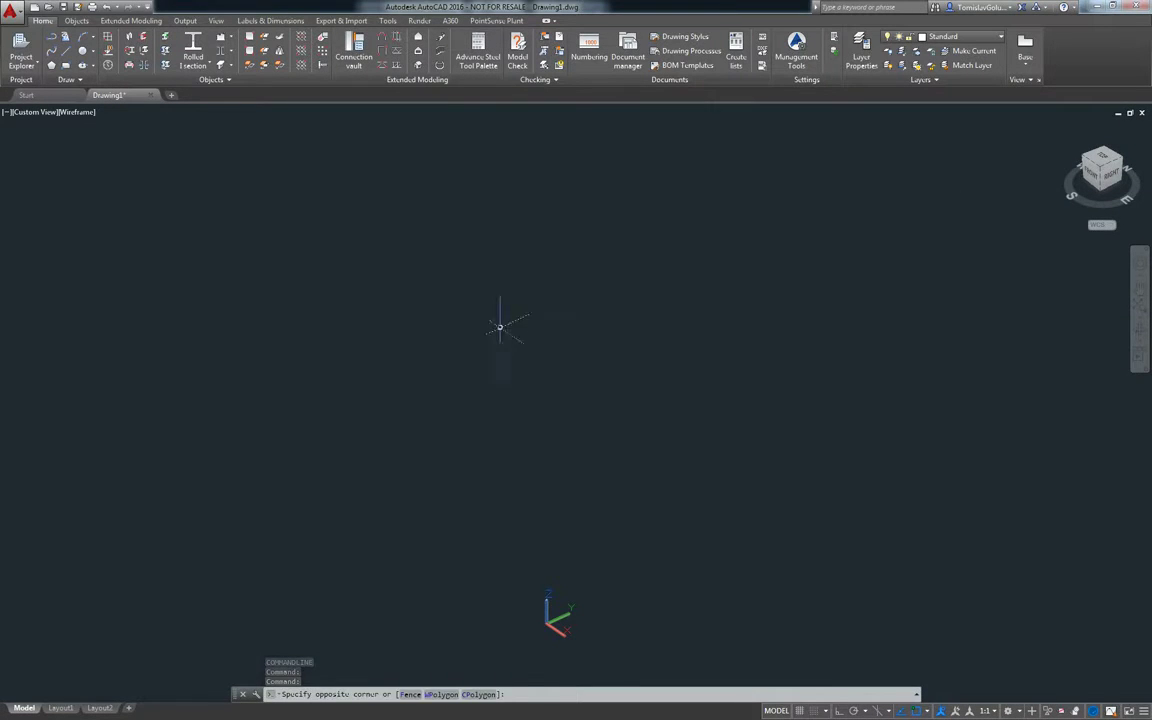
# Switch to Advance Steel and load Plant3DDemo.smlx from the Desktop with Advance import
pyautogui.click(341, 21)
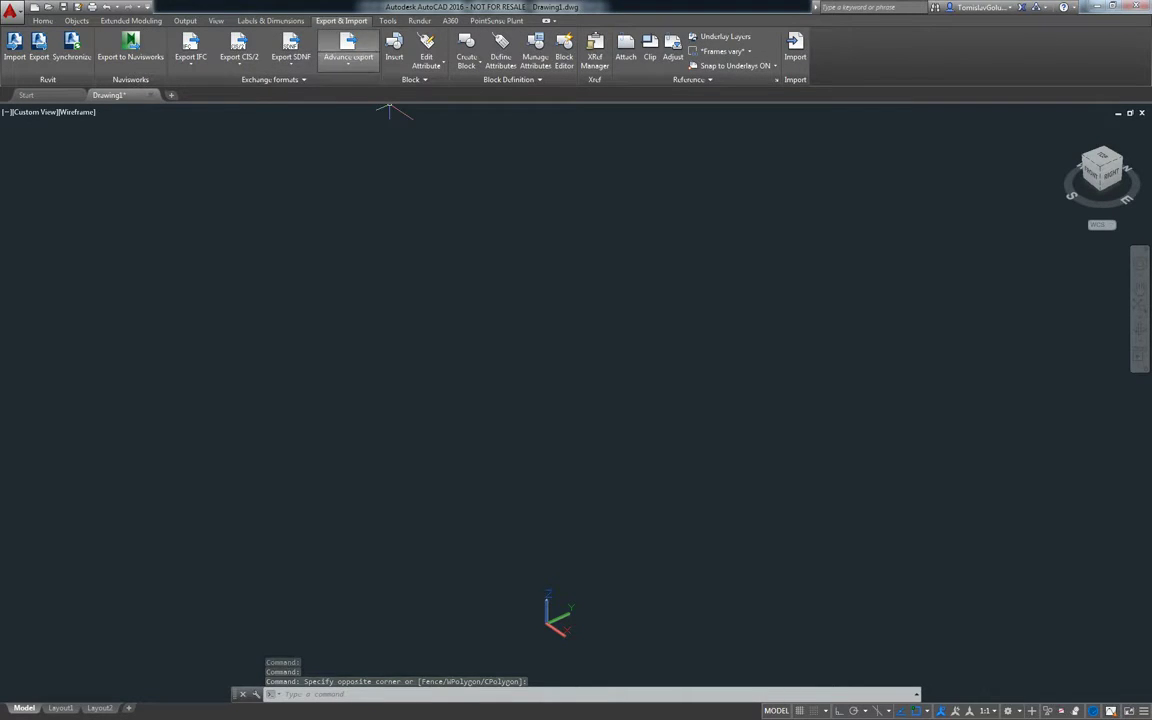
pyautogui.click(348, 48)
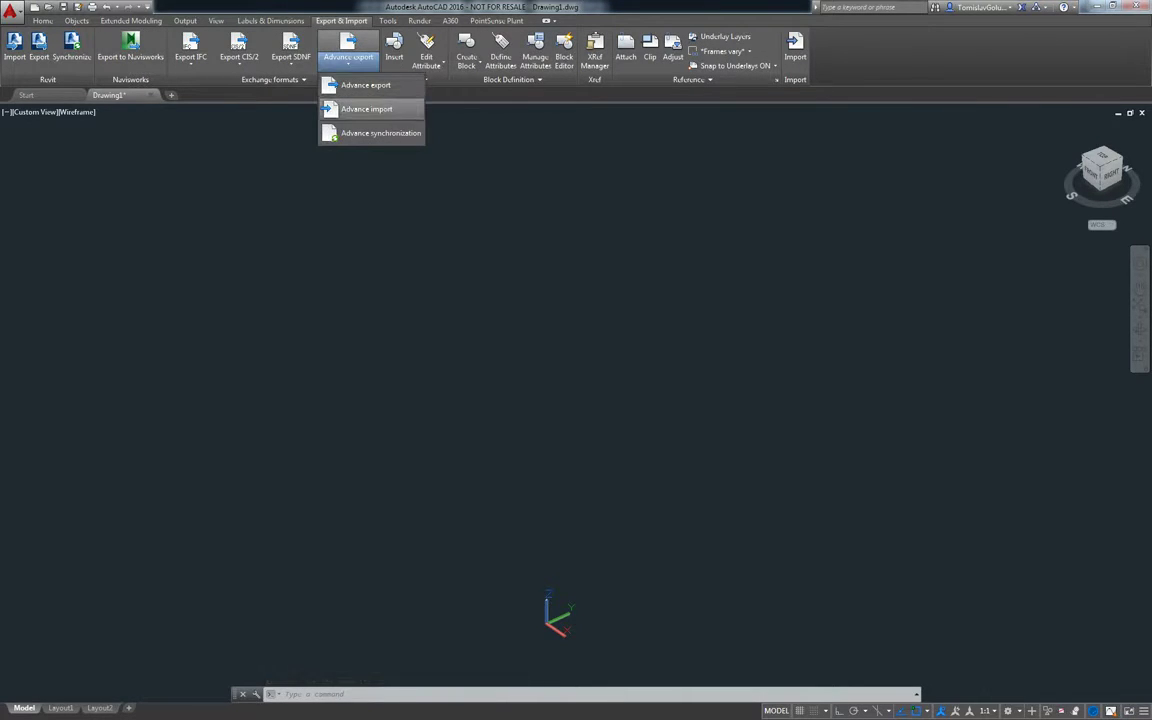
pyautogui.click(330, 99)
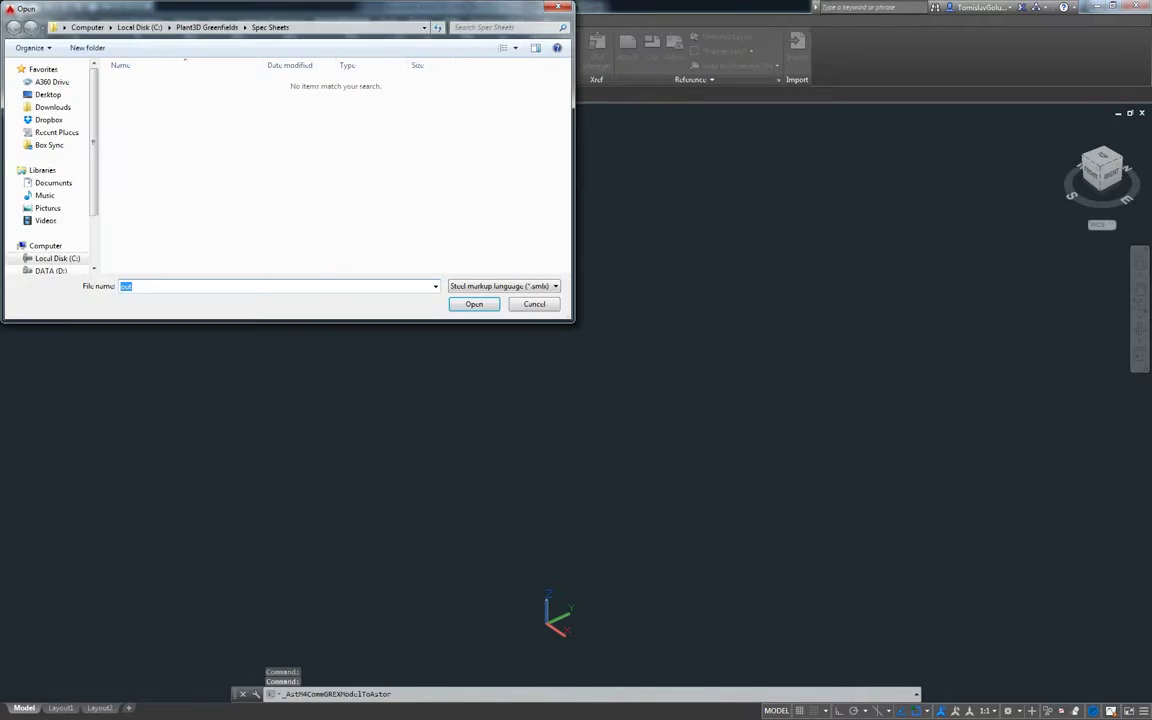
pyautogui.moveTo(300, 8); pyautogui.dragTo(482, 124)
pyautogui.click(229, 210)
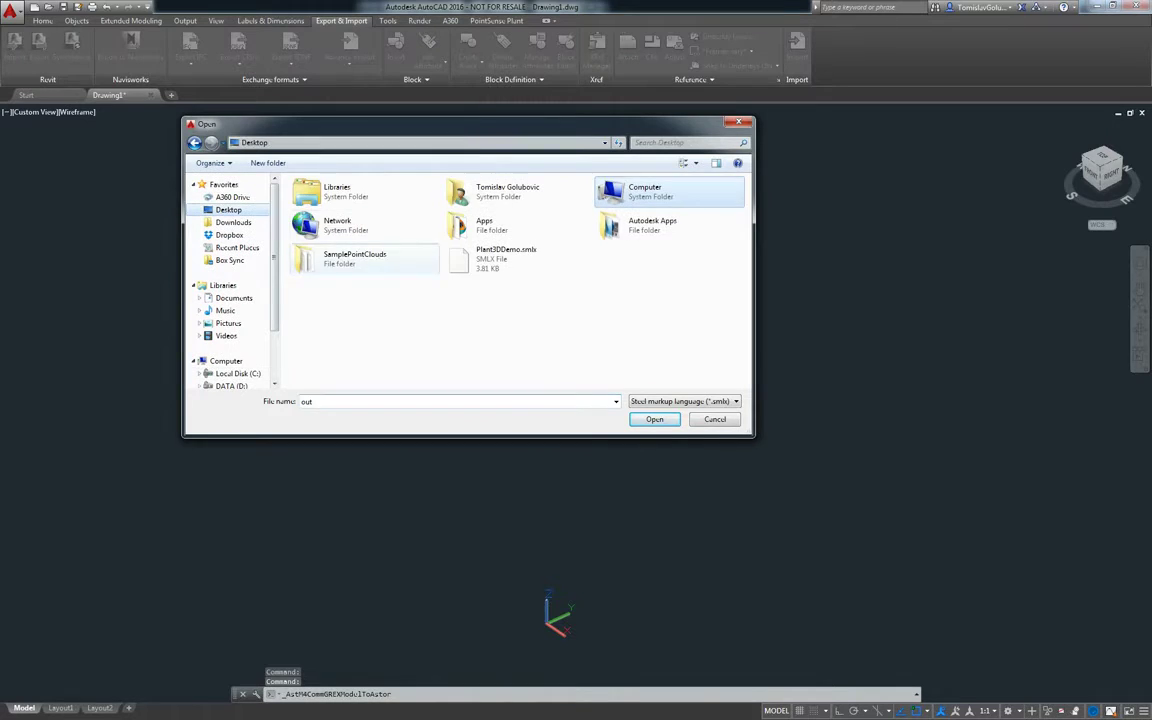
pyautogui.click(510, 259)
pyautogui.click(650, 419)
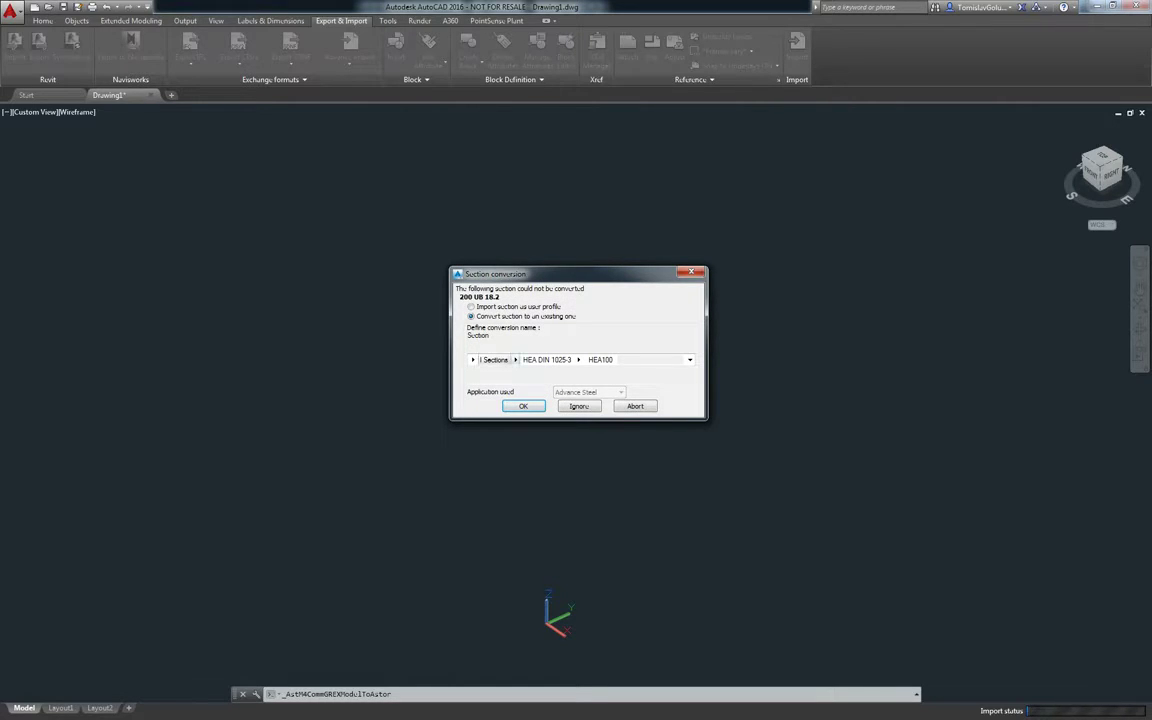
# Convert the unmatched 200 UB 18.2 section to the Australian Universal Beam 200 UB 18.2
pyautogui.click(515, 359)
pyautogui.click(559, 373)
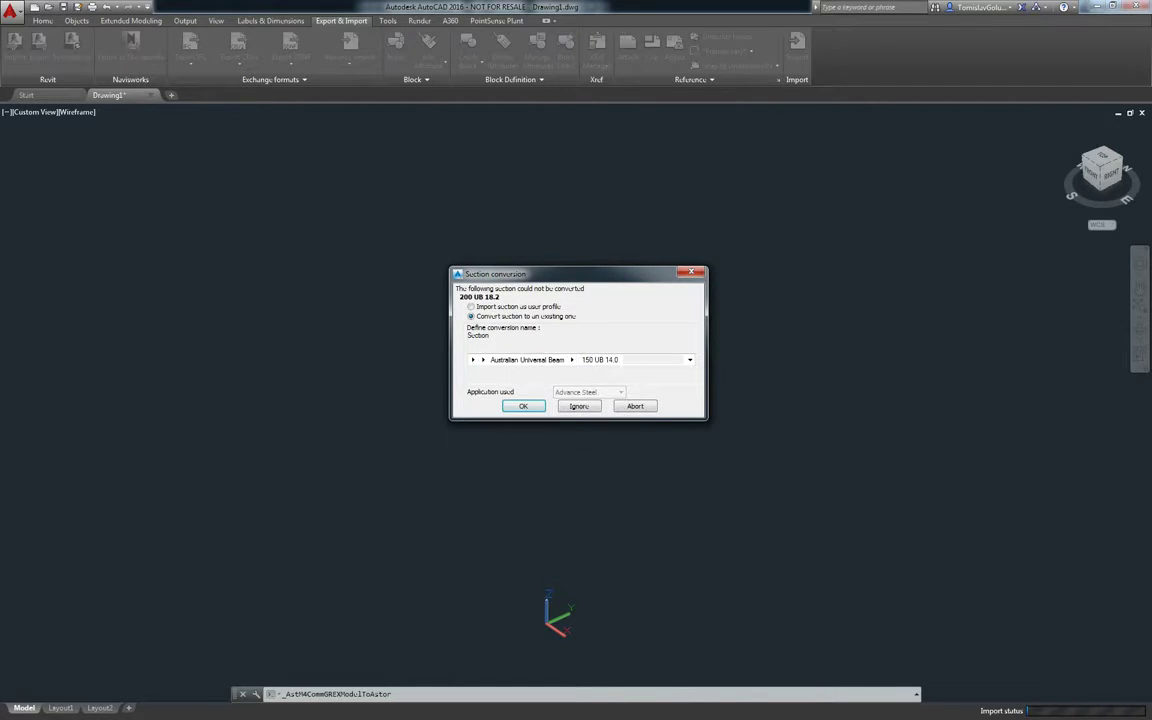
pyautogui.click(571, 359)
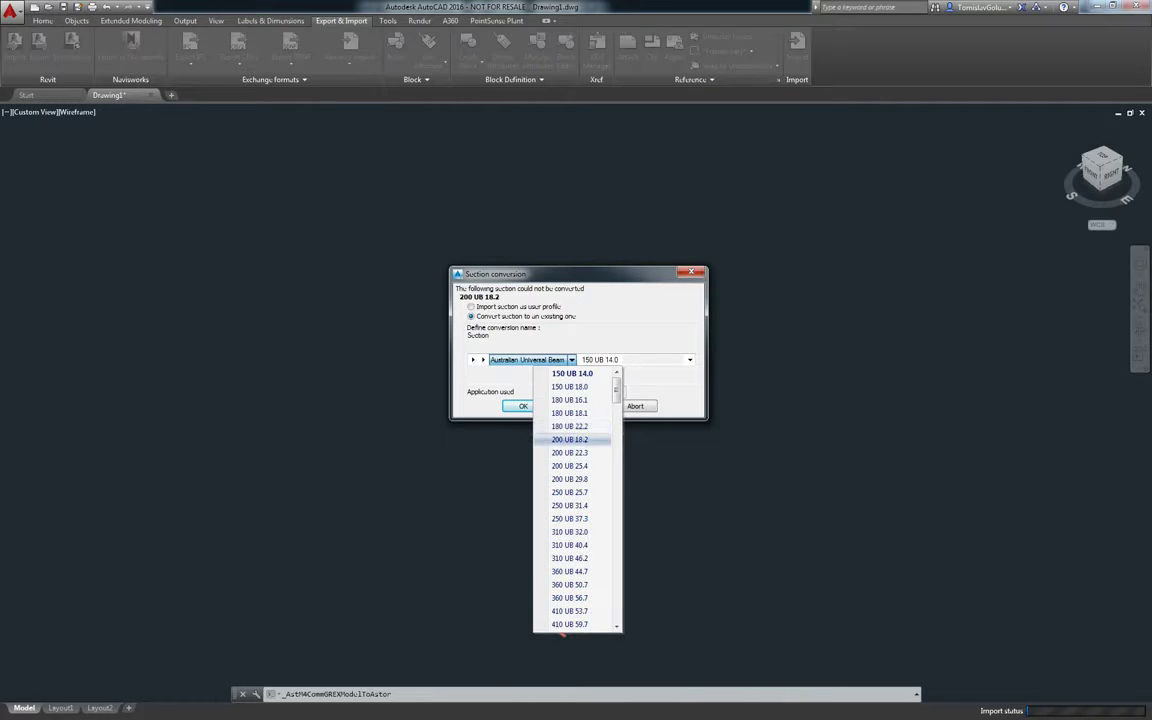
pyautogui.click(569, 439)
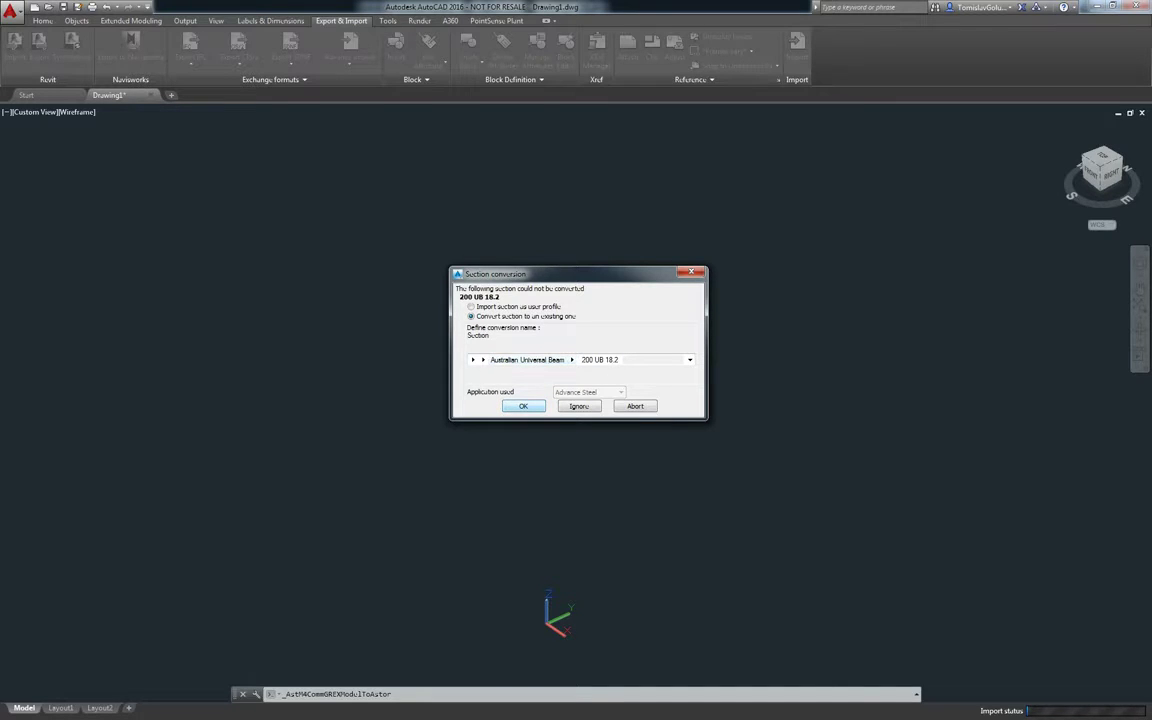
pyautogui.click(523, 406)
# Convert the unmatched A441 material to Steel and accept the mapping
pyautogui.click(625, 360)
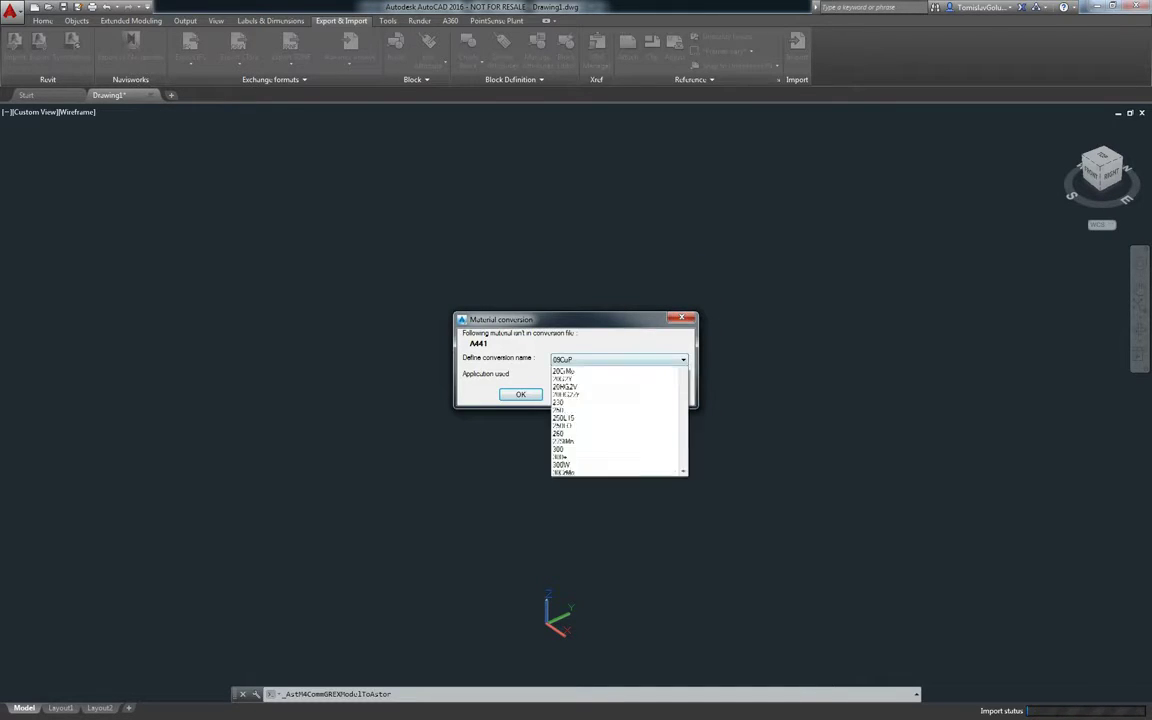
pyautogui.press('a')
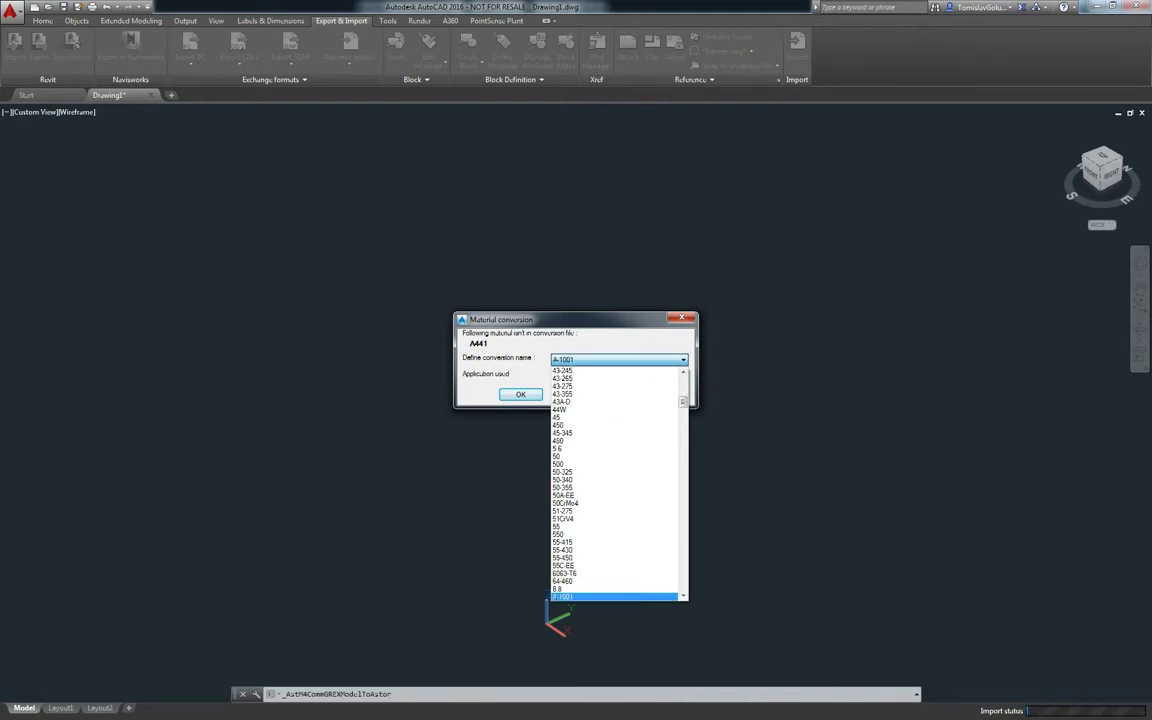
pyautogui.scroll(-8, 615, 413)
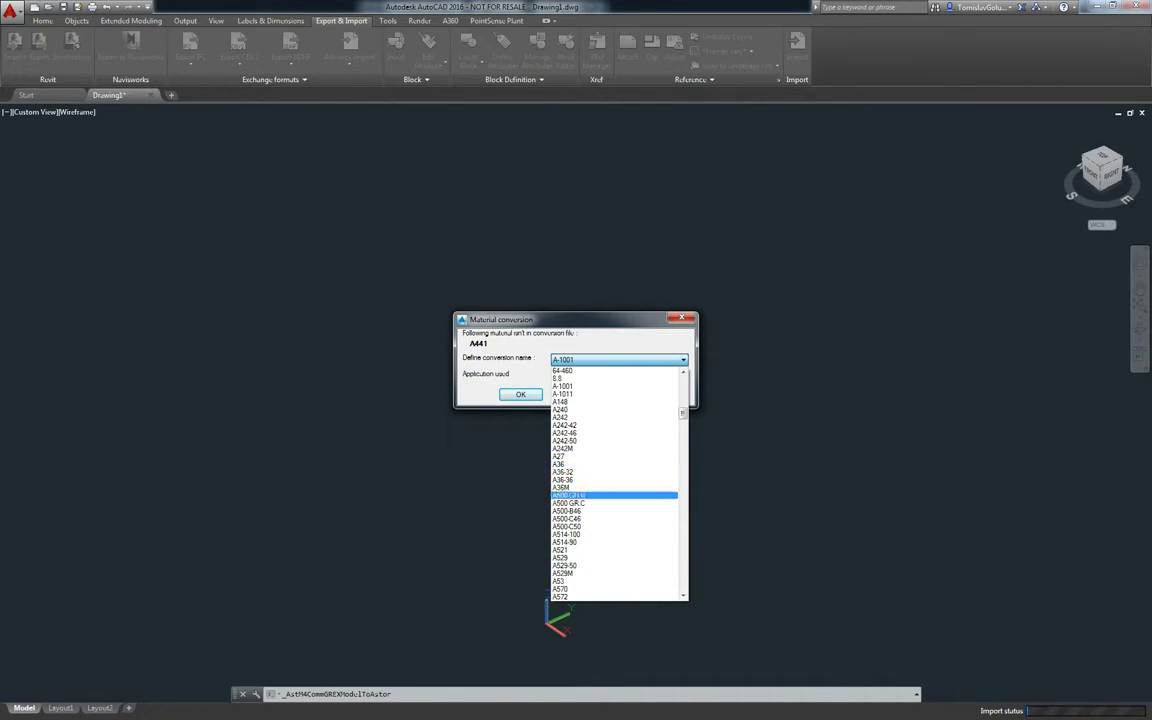
pyautogui.scroll(-6, 615, 495)
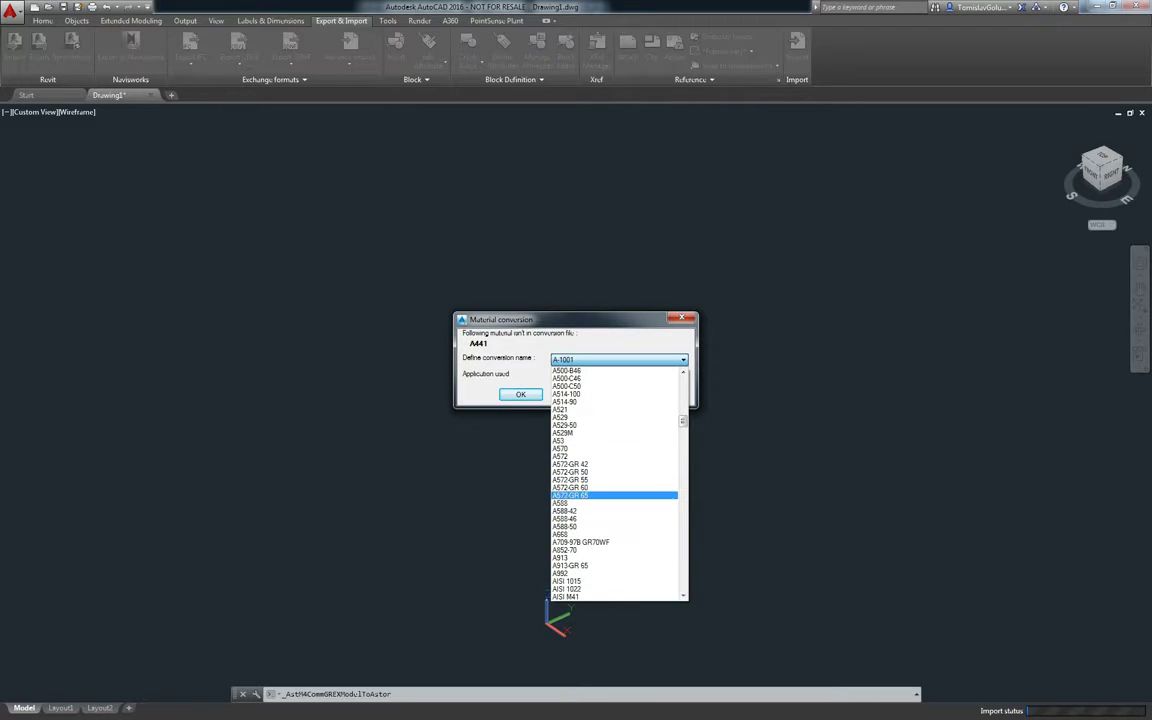
pyautogui.scroll(-6, 615, 495)
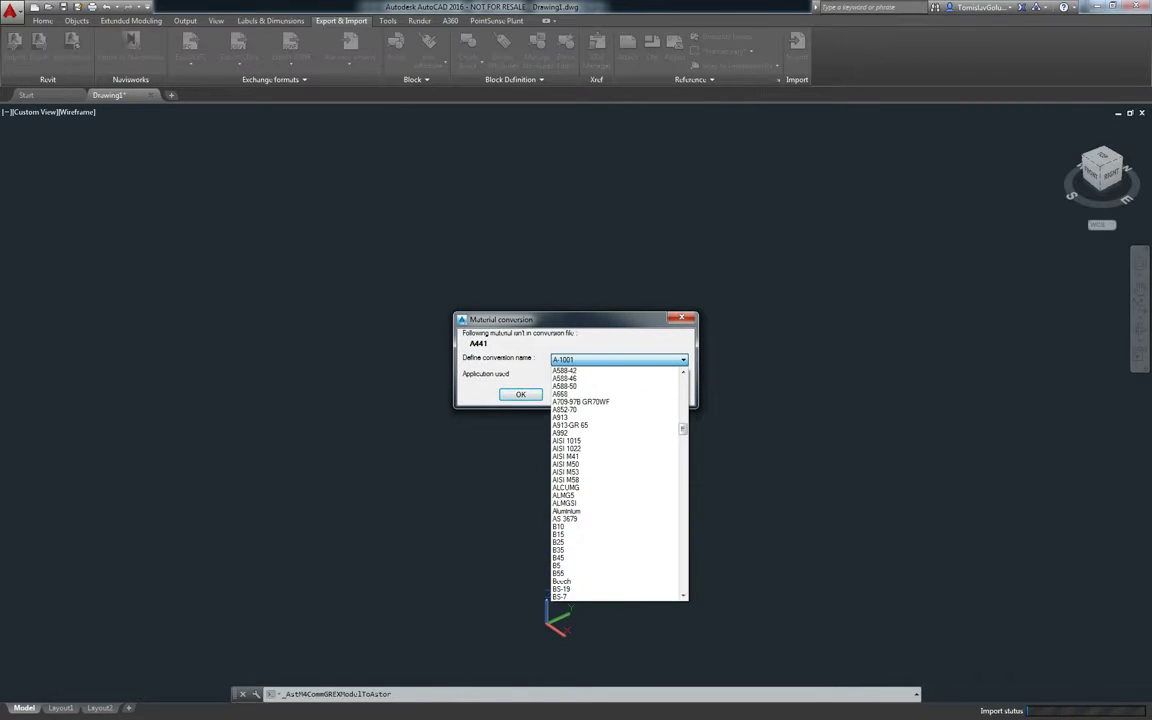
pyautogui.write('st')
pyautogui.scroll(-3, 592, 552)
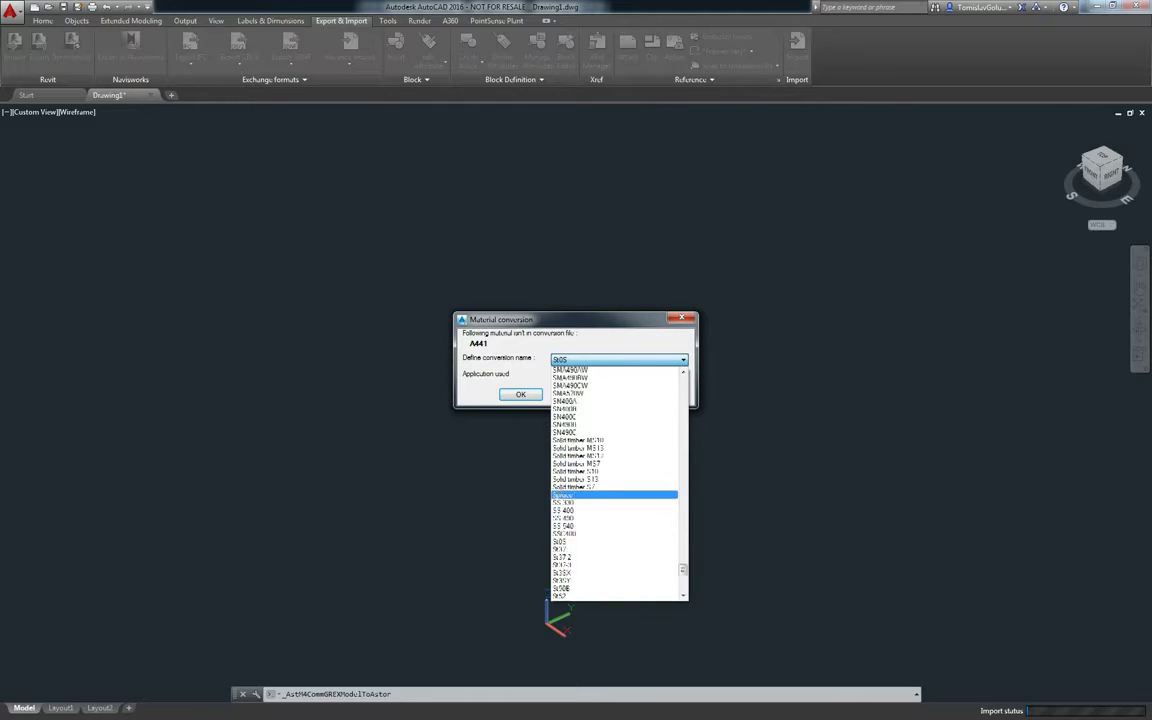
pyautogui.scroll(-4, 615, 540)
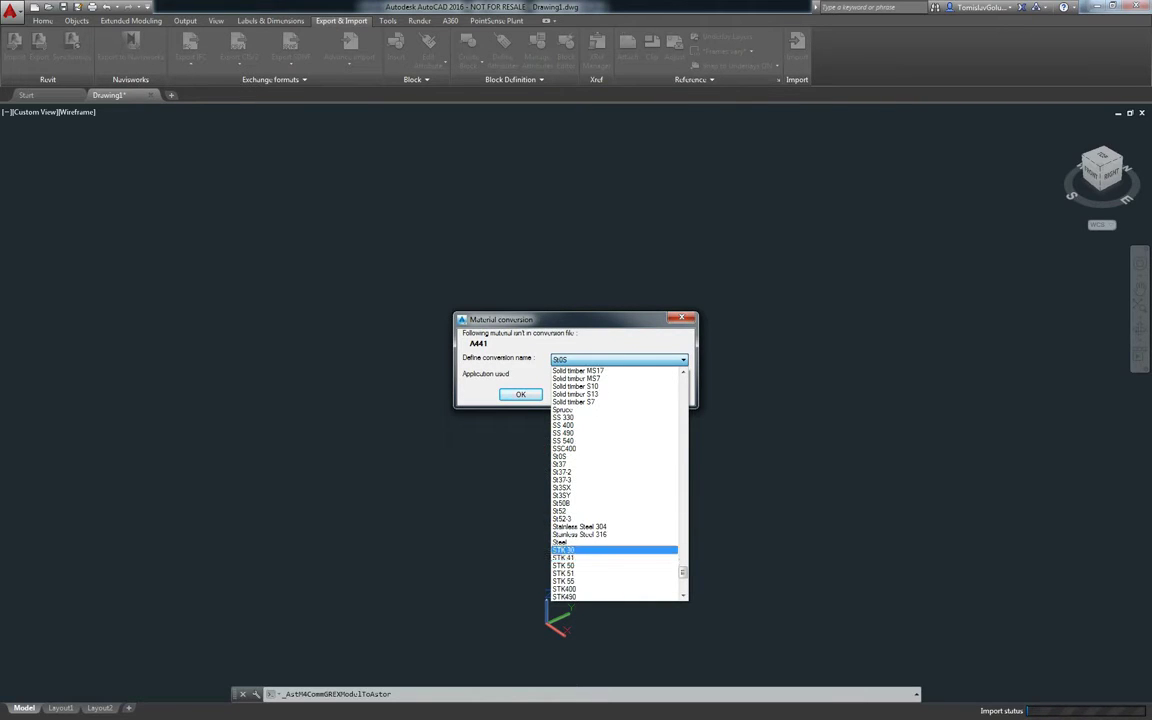
pyautogui.click(580, 542)
pyautogui.press('Return')
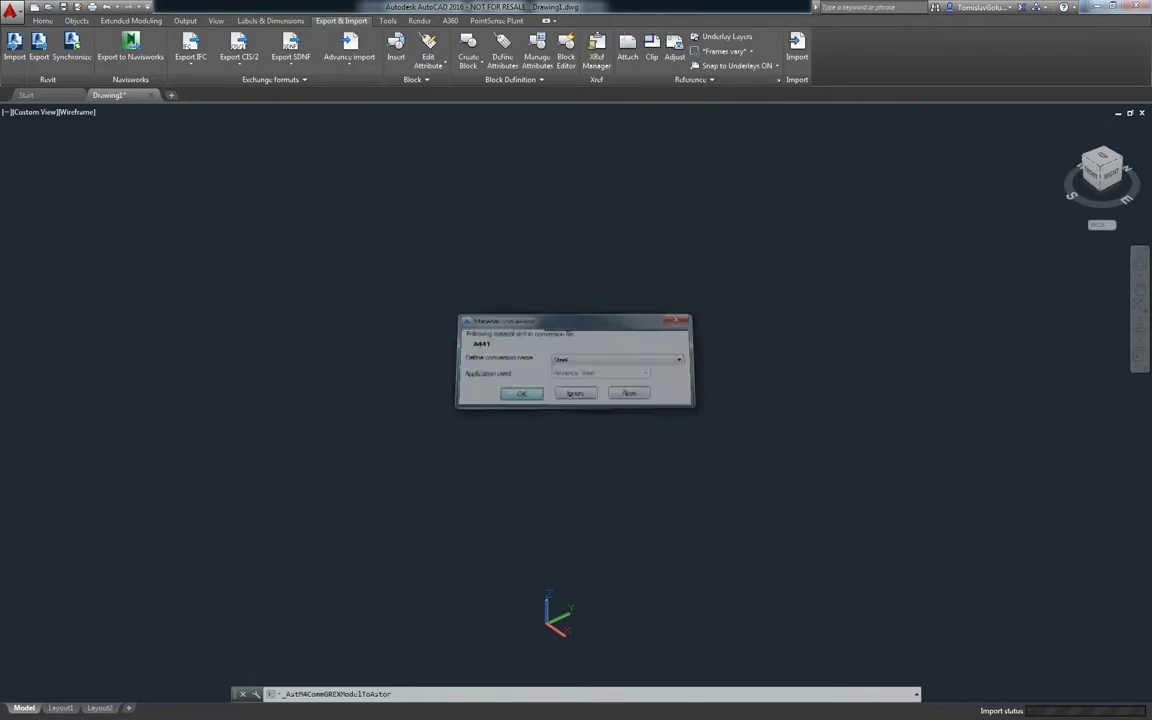
# Convert the unmatched 150 UC 37.2 section to the Australian Universal Column 150 UC 37.2
pyautogui.click(513, 377)
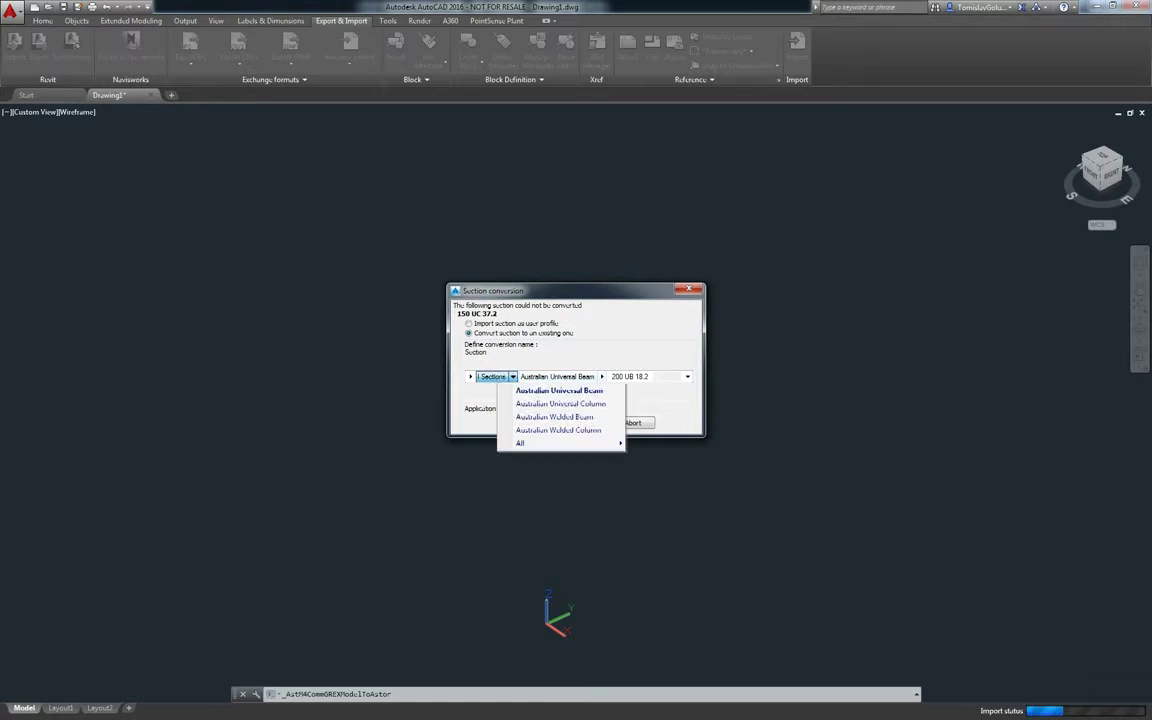
pyautogui.click(562, 403)
pyautogui.click(574, 376)
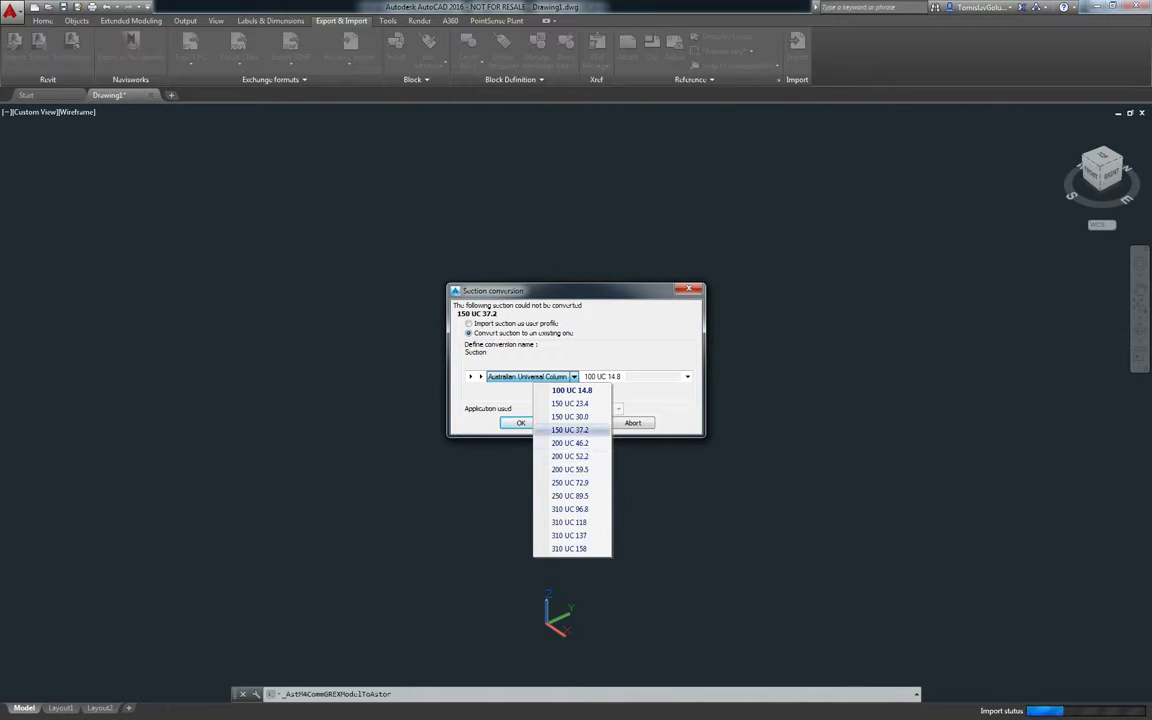
pyautogui.click(570, 430)
pyautogui.click(521, 423)
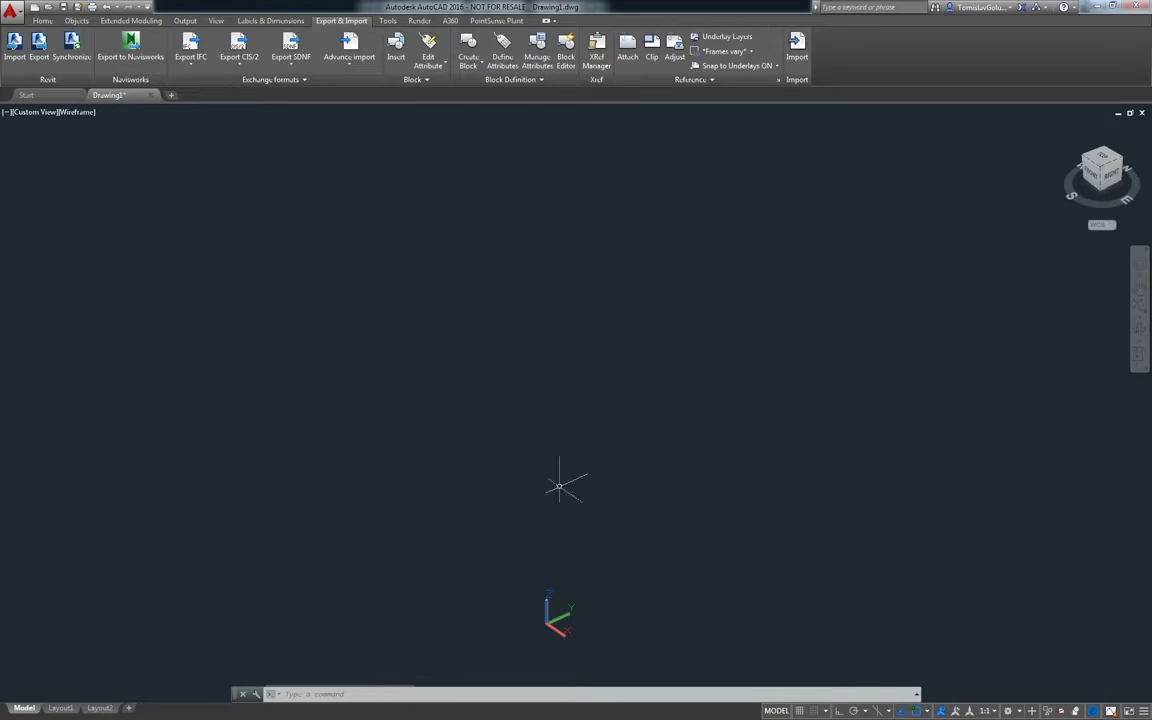
# Fit the whole imported pipe rack in the view and display it in the Realistic visual style
pyautogui.middleClick(566, 440)
pyautogui.middleClick(566, 440)
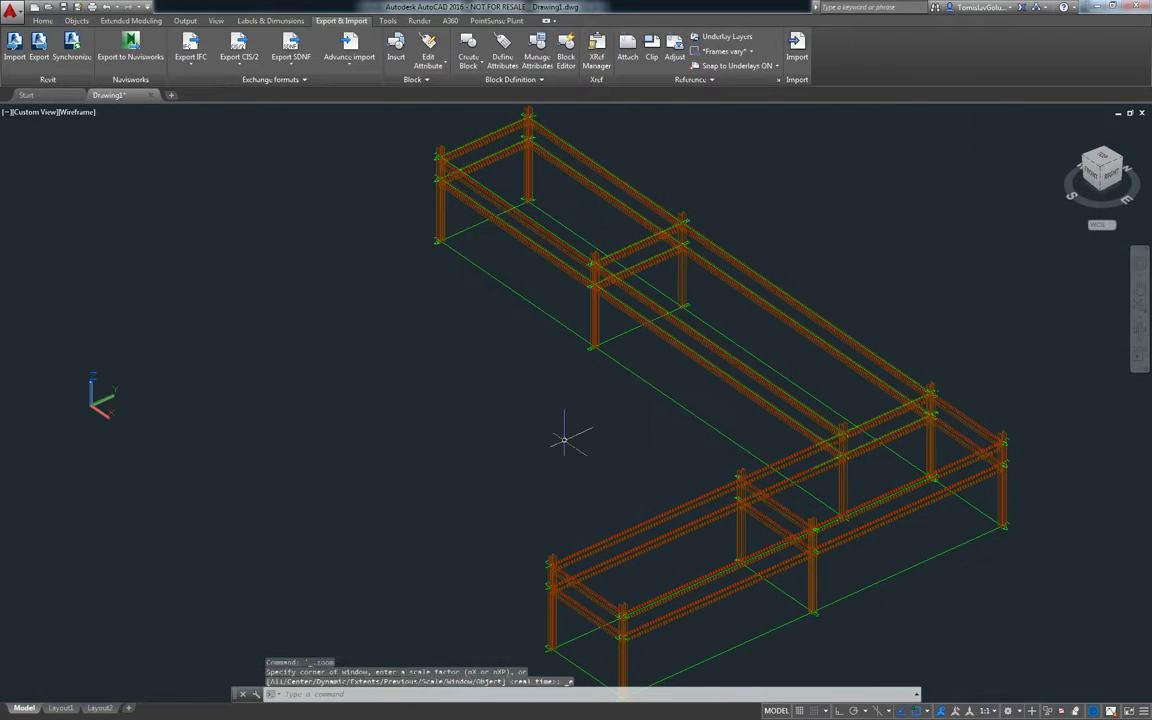
pyautogui.keyDown('shift'); pyautogui.moveTo(456, 442); pyautogui.dragTo(767, 309, button='middle'); pyautogui.keyUp('shift')
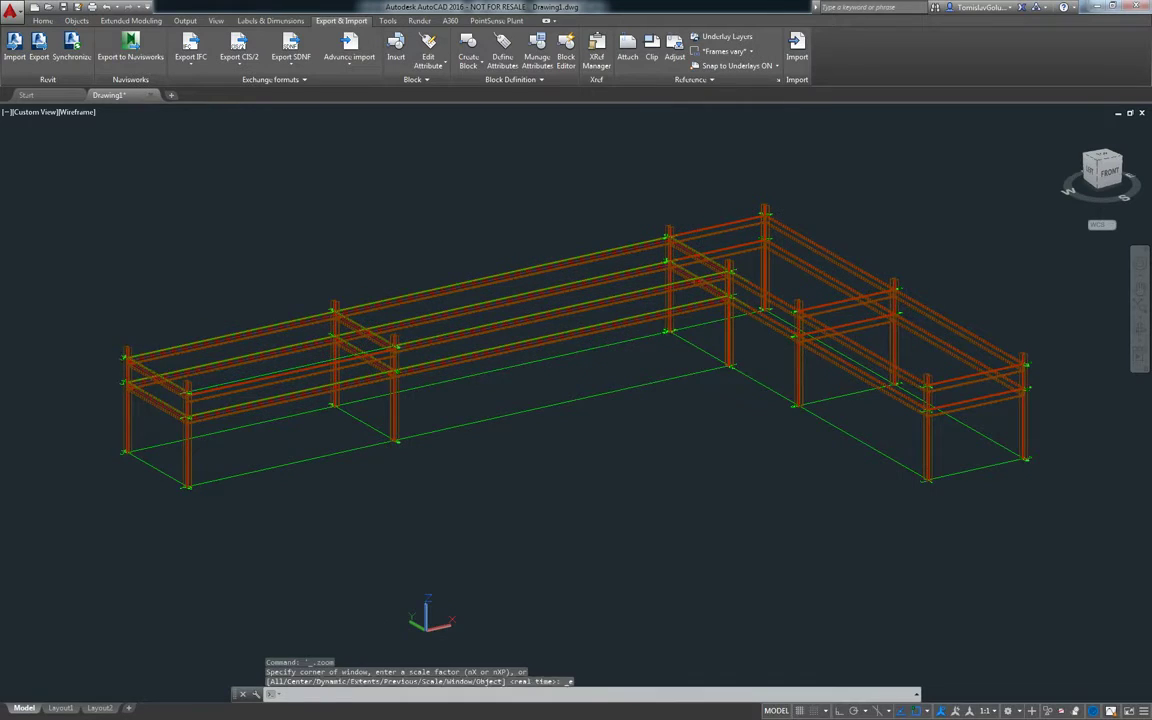
pyautogui.click(85, 113)
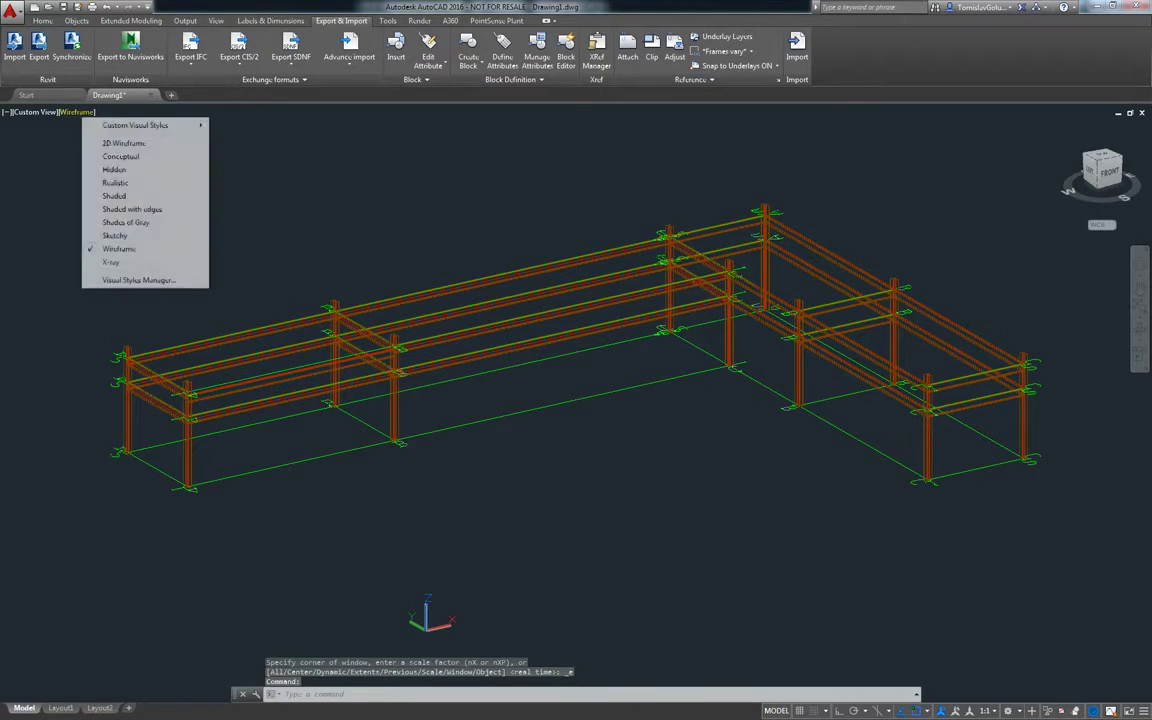
pyautogui.click(112, 183)
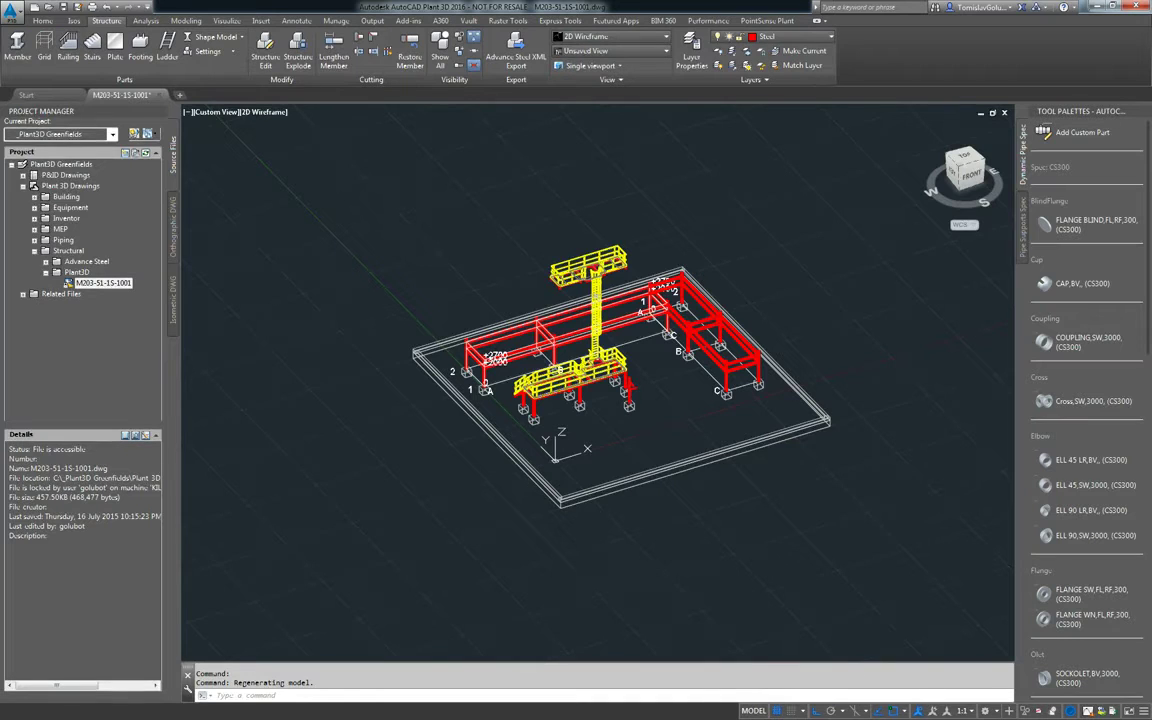
# Locate PlantStructure in the Plant 3D project's Structural > Advance Steel folder, and close the imported Drawing1 in Advance Steel
pyautogui.doubleClick(87, 261)
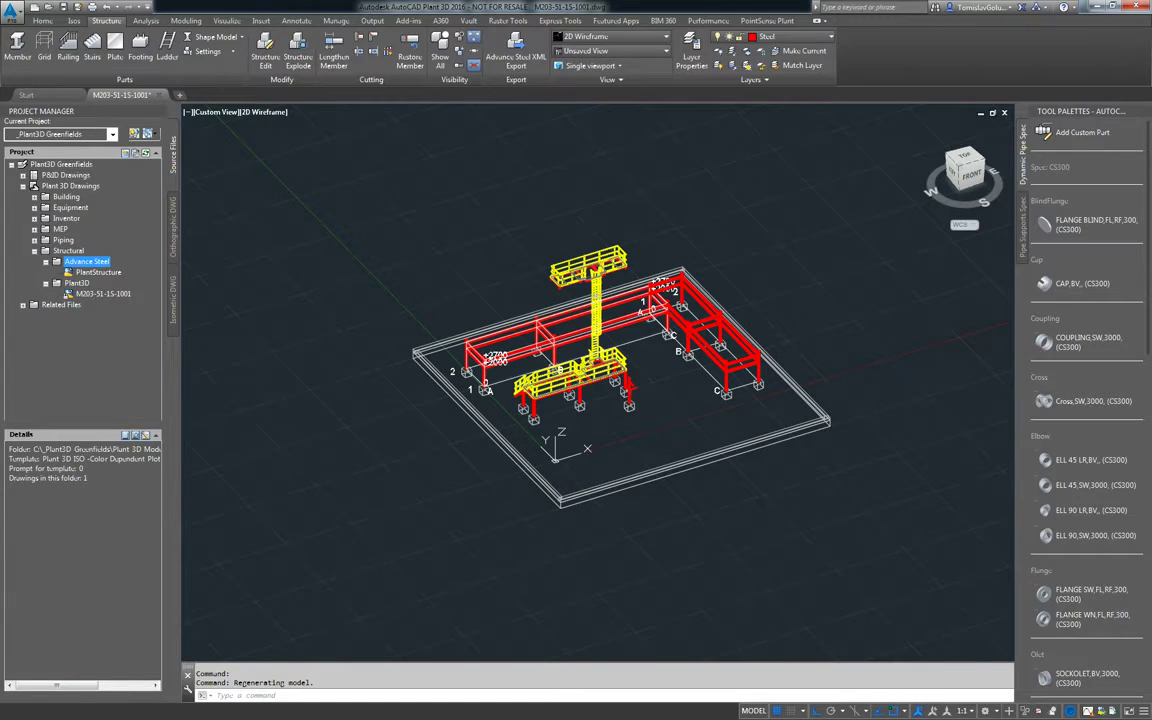
pyautogui.click(98, 272)
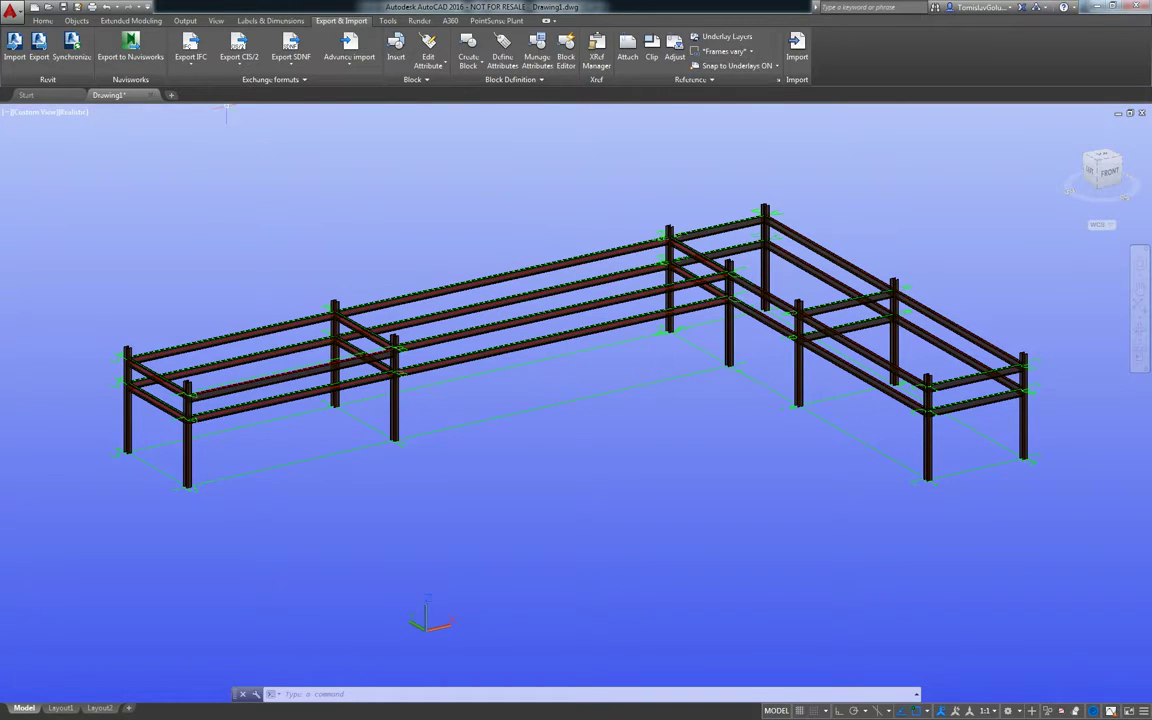
pyautogui.click(151, 95)
pyautogui.click(586, 392)
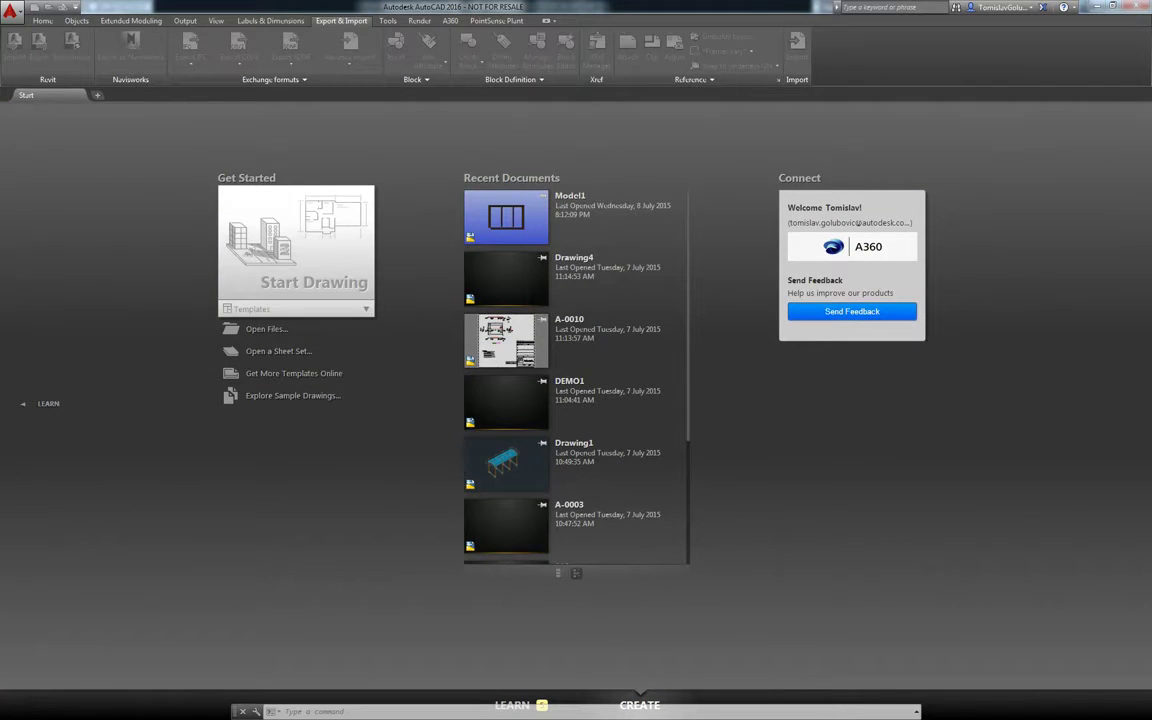
# Open the PlantStructure drawing from _Plant3D Greenfields > Plant 3D Models > Structural > Advance Steel
pyautogui.hotkey('ctrl', 'o')
pyautogui.click(490, 311)
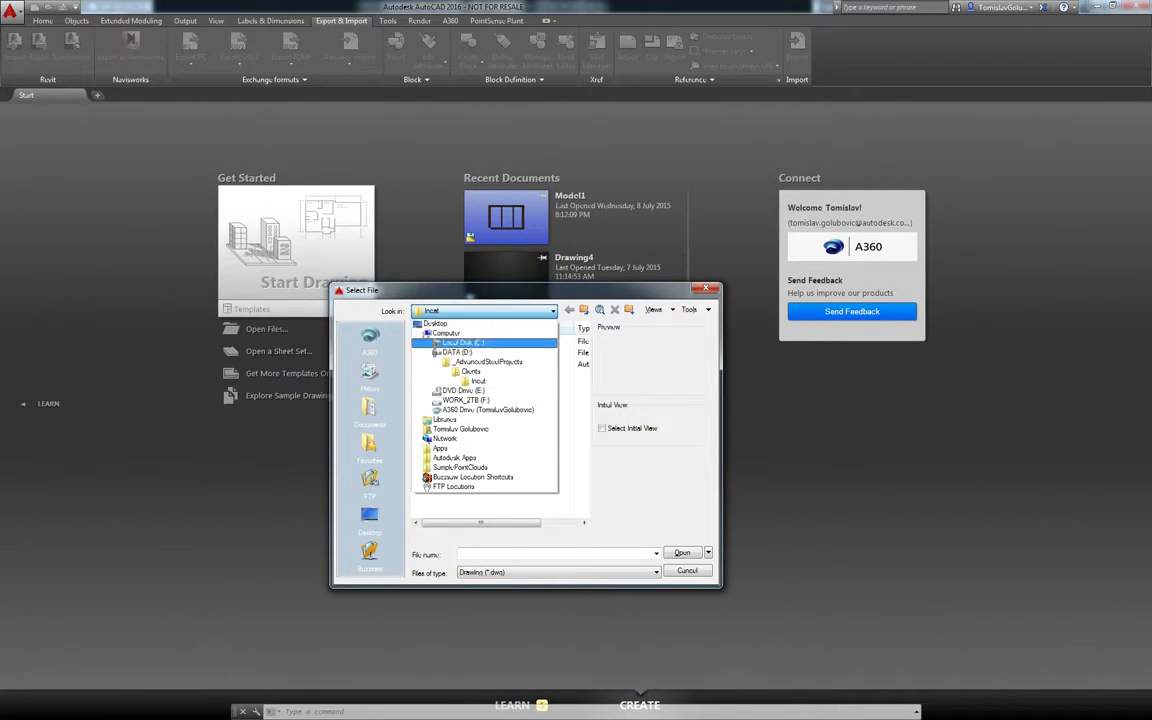
pyautogui.click(464, 343)
pyautogui.doubleClick(462, 341)
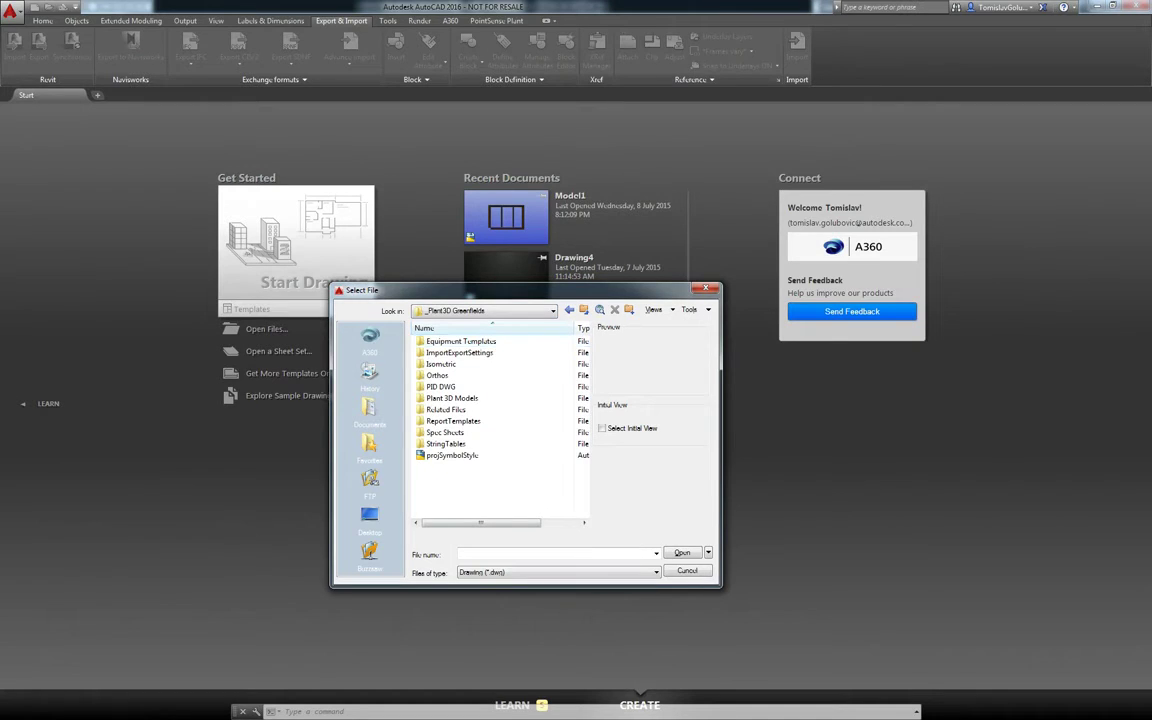
pyautogui.doubleClick(460, 398)
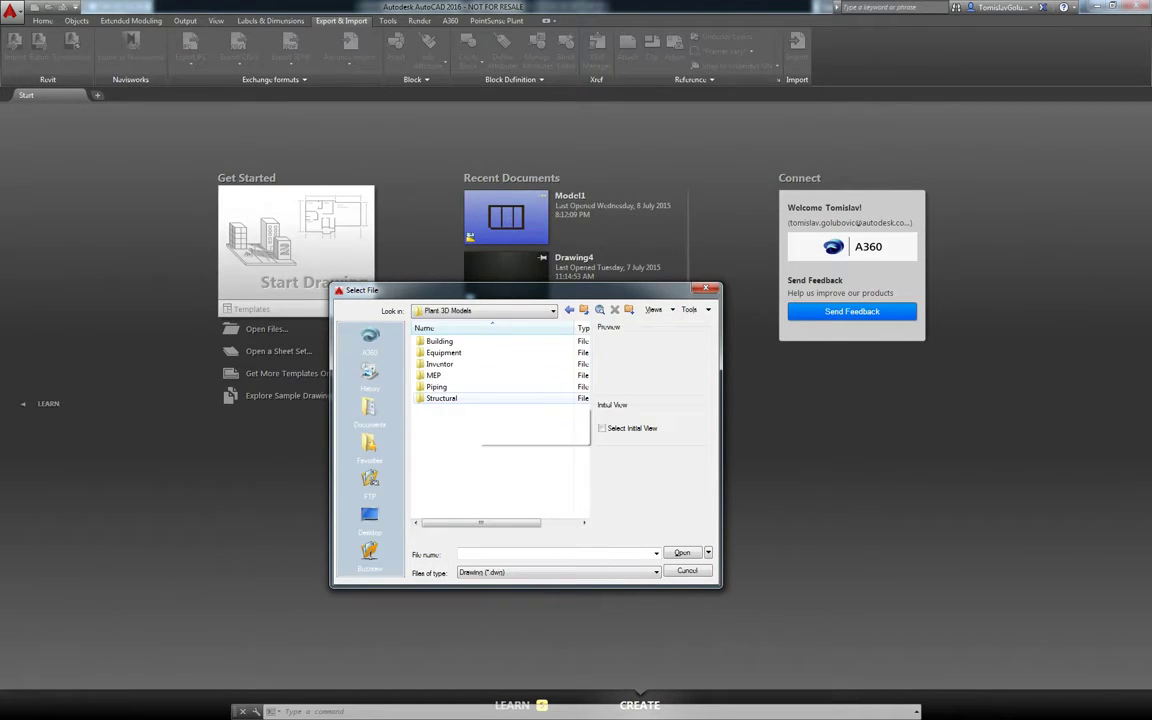
pyautogui.doubleClick(460, 398)
pyautogui.doubleClick(460, 341)
pyautogui.click(460, 352)
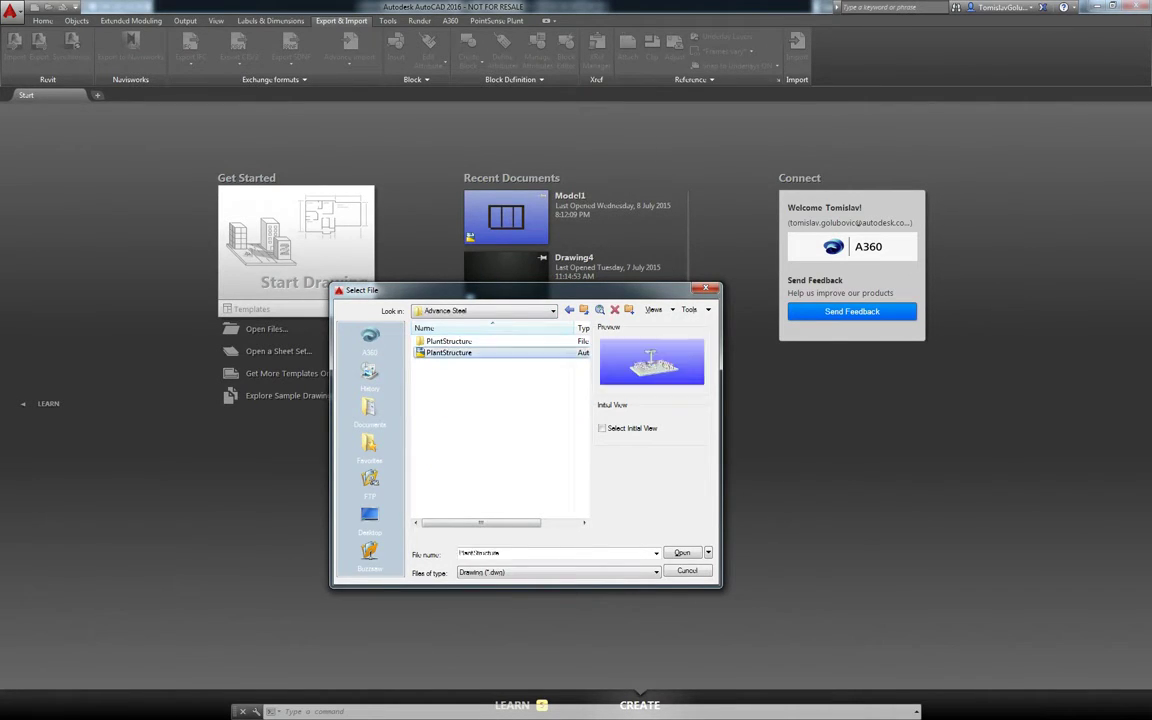
pyautogui.press('Return')
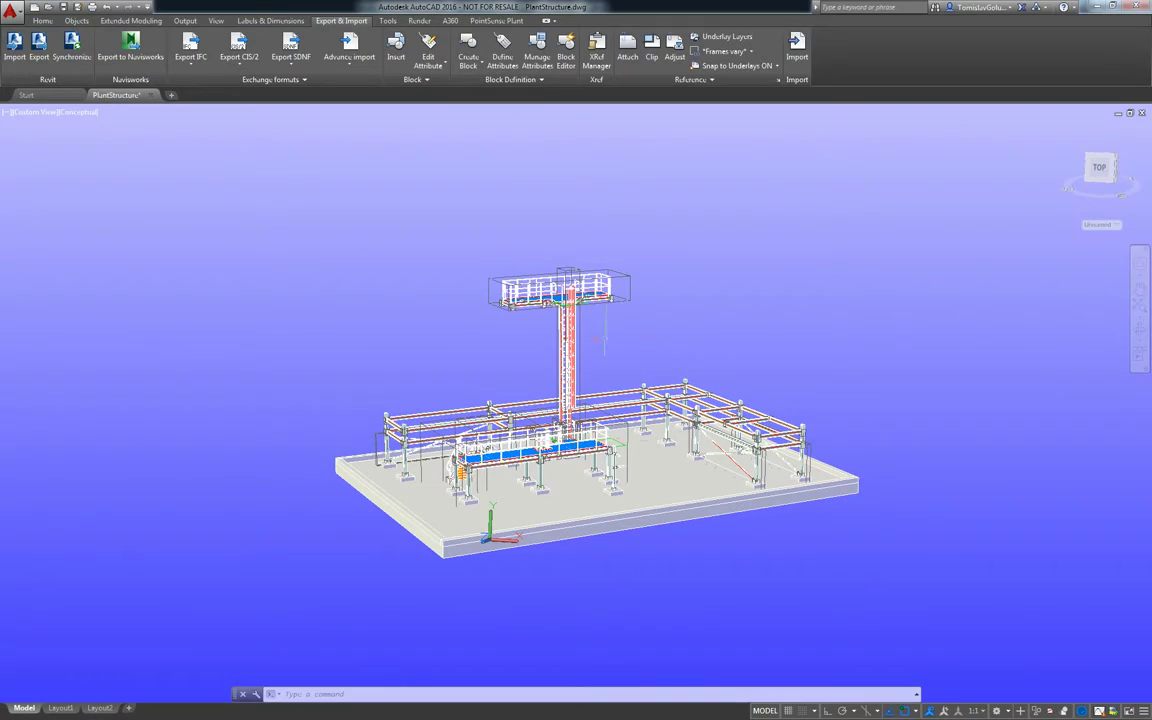
# Set the view to parallel projection and examine the bolted beam-to-column connections of the pipe rack up close
pyautogui.scroll(1, 567, 392)
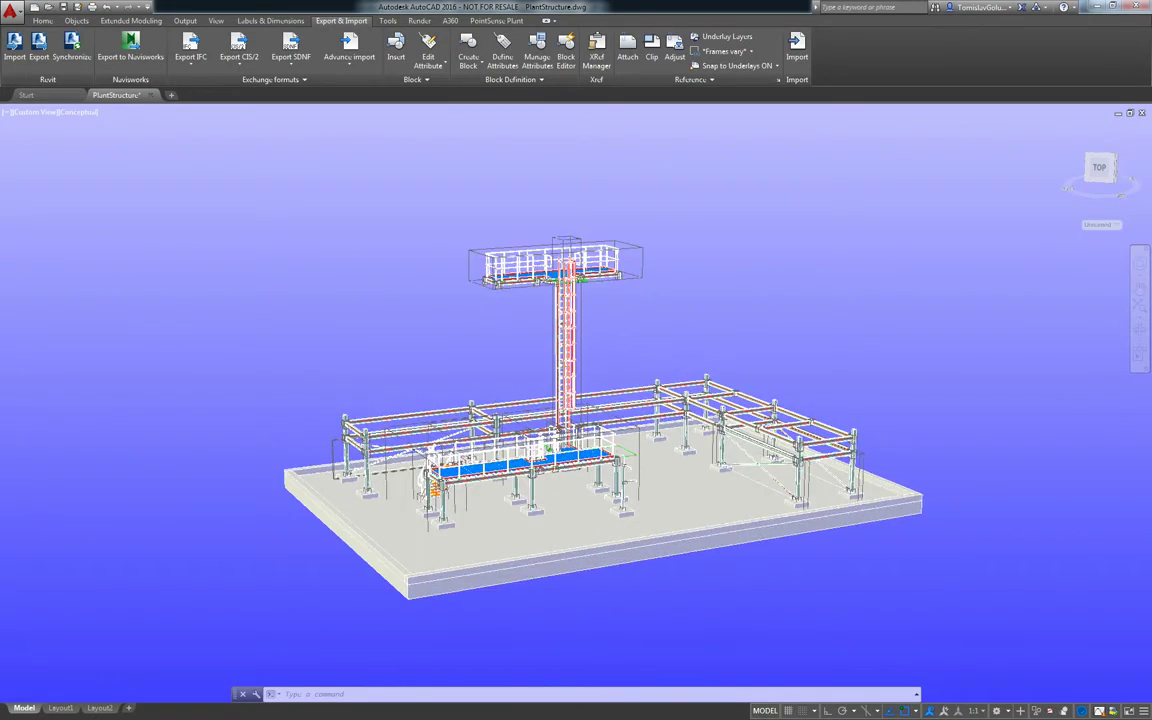
pyautogui.scroll(2, 576, 405)
pyautogui.scroll(2, 576, 405)
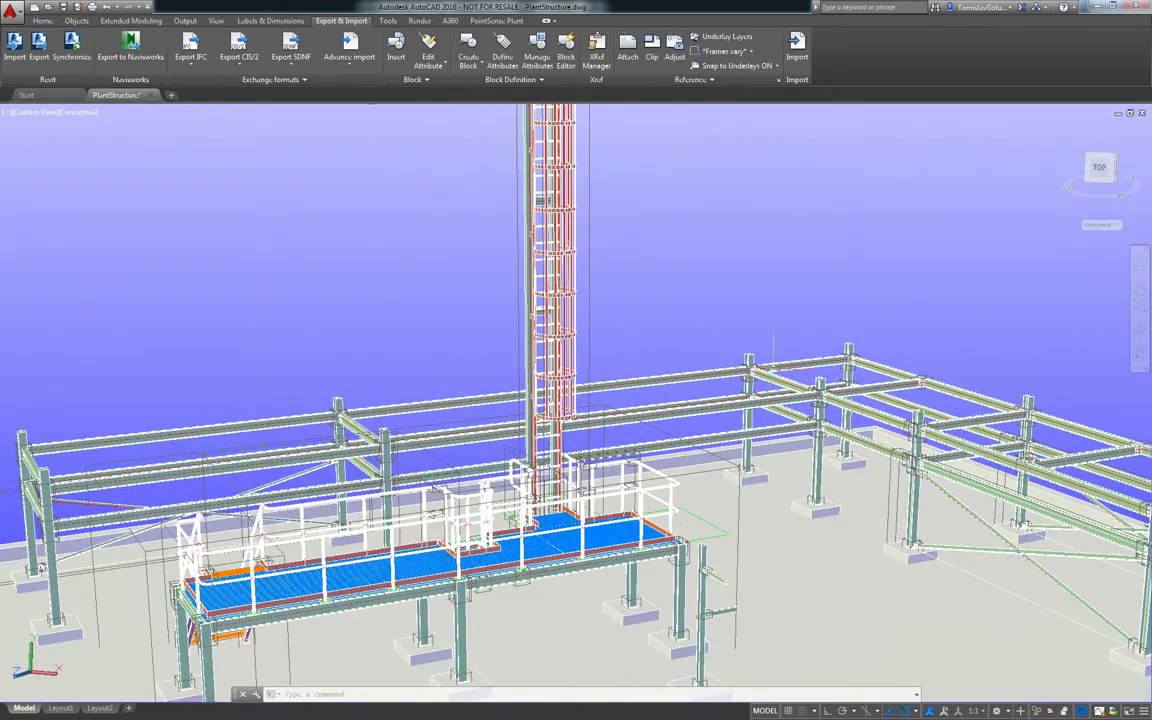
pyautogui.keyDown('shift'); pyautogui.moveTo(773, 368); pyautogui.dragTo(757, 374, button='middle'); pyautogui.keyUp('shift')
pyautogui.click(1143, 206)
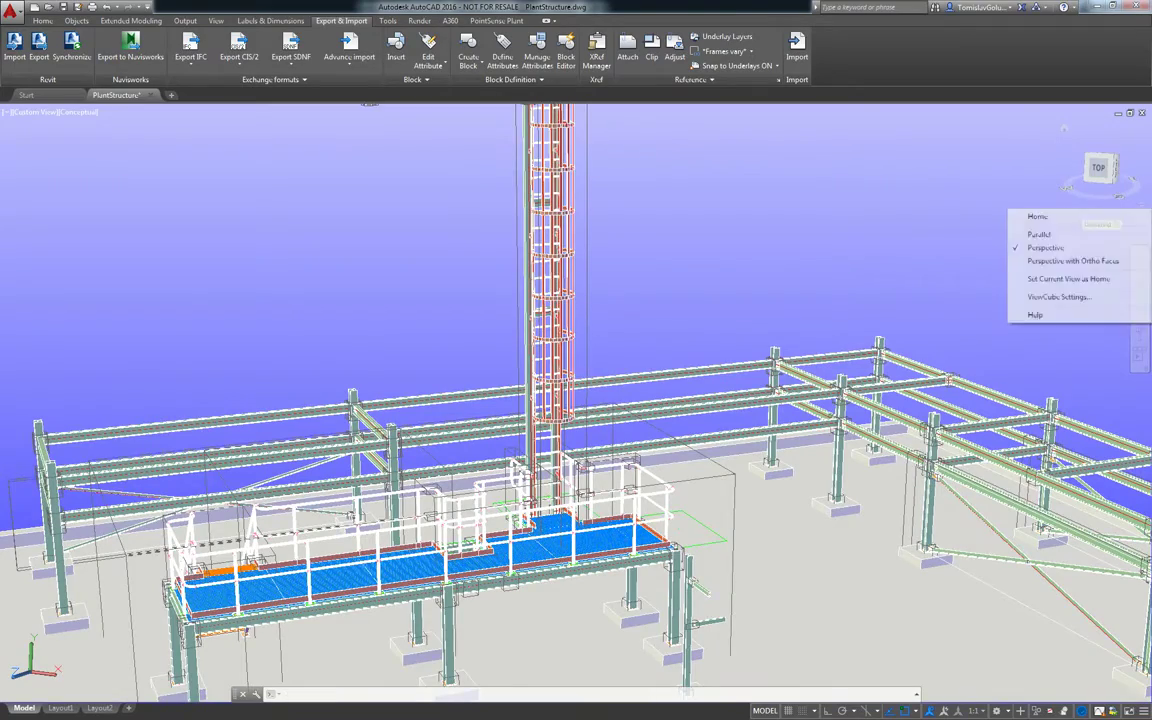
pyautogui.click(1040, 234)
pyautogui.scroll(9, 948, 332)
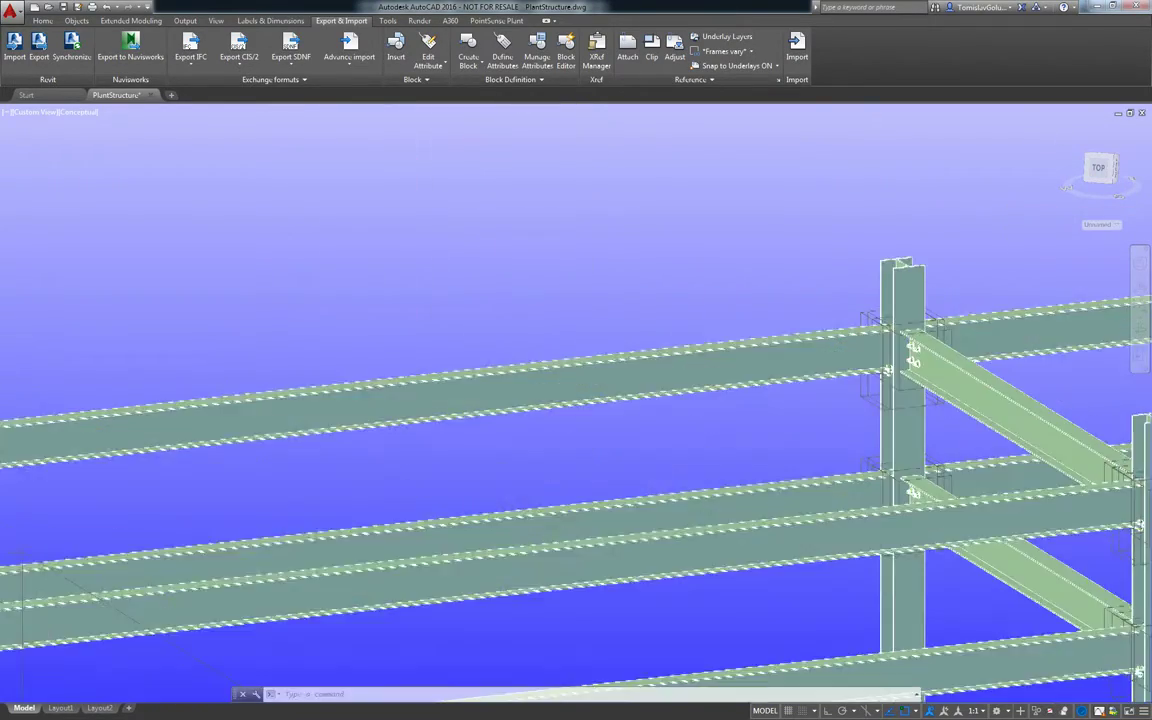
pyautogui.keyDown('shift'); pyautogui.moveTo(890, 392); pyautogui.dragTo(778, 390, button='middle'); pyautogui.keyUp('shift')
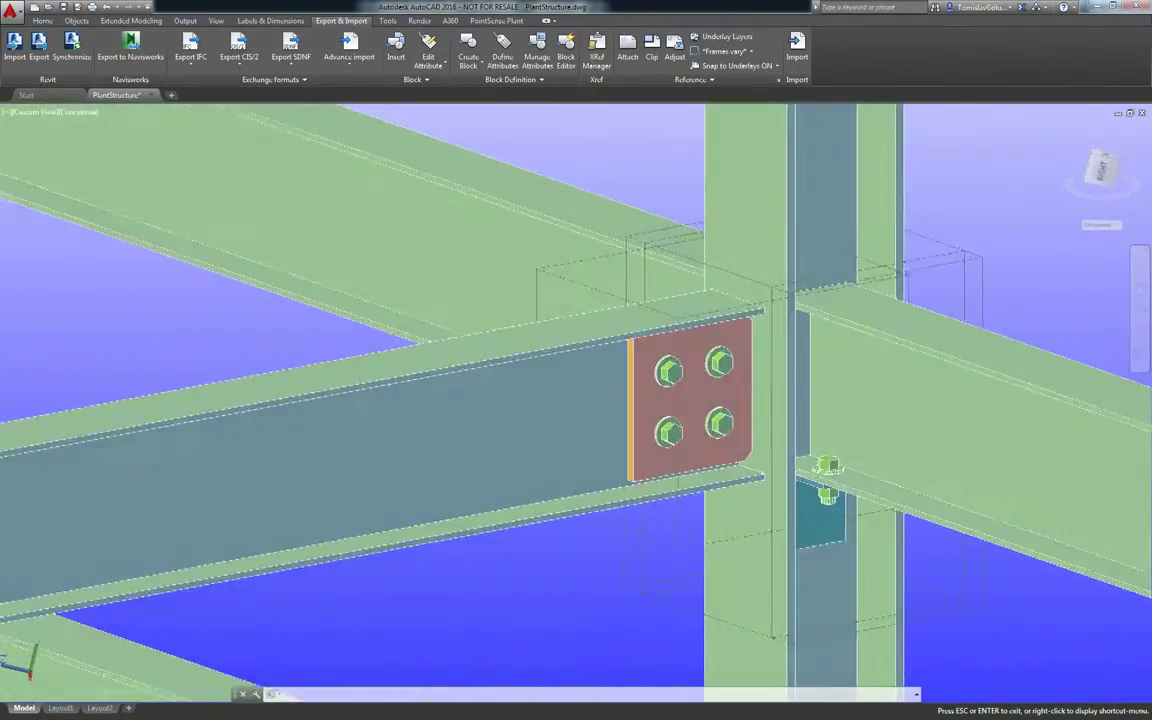
pyautogui.keyDown('shift'); pyautogui.moveTo(480, 390); pyautogui.dragTo(800, 420, button='middle'); pyautogui.keyUp('shift')
pyautogui.moveTo(980, 400); pyautogui.dragTo(350, 395, button='middle')
pyautogui.scroll(-6, 778, 318)
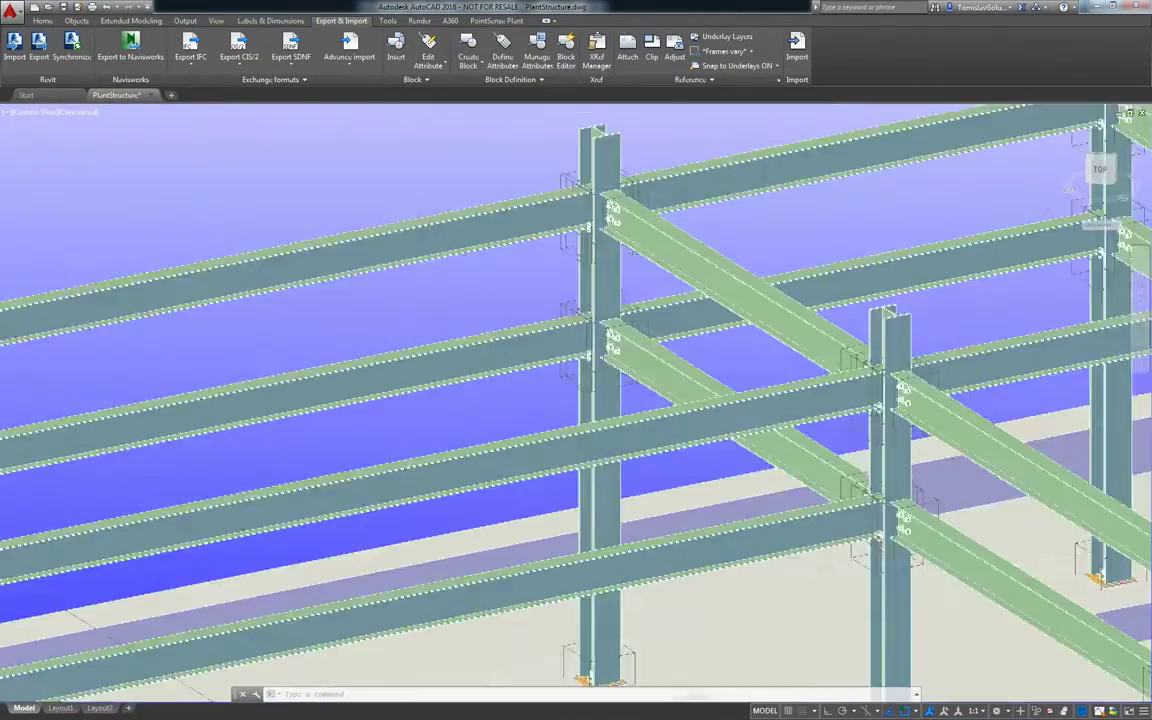
pyautogui.scroll(-2, 752, 320)
# Check the section and material of a pipe rack beam in its Advance Steel properties
pyautogui.doubleClick(718, 279)
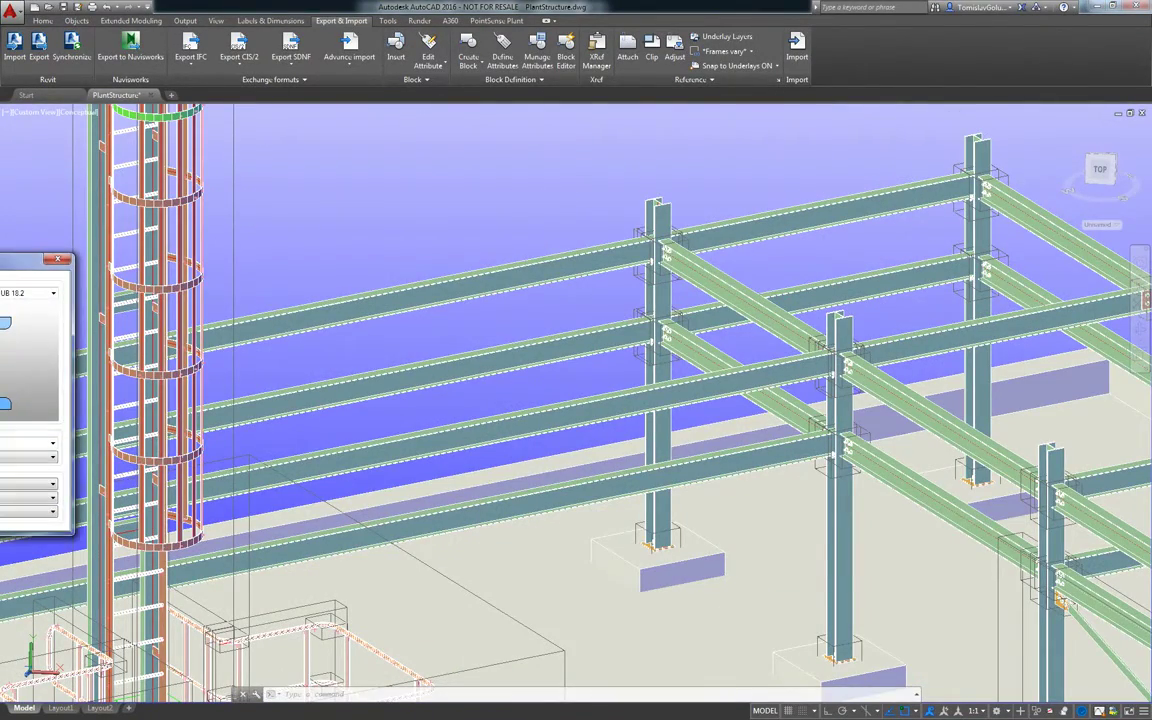
pyautogui.moveTo(25, 260); pyautogui.dragTo(624, 285)
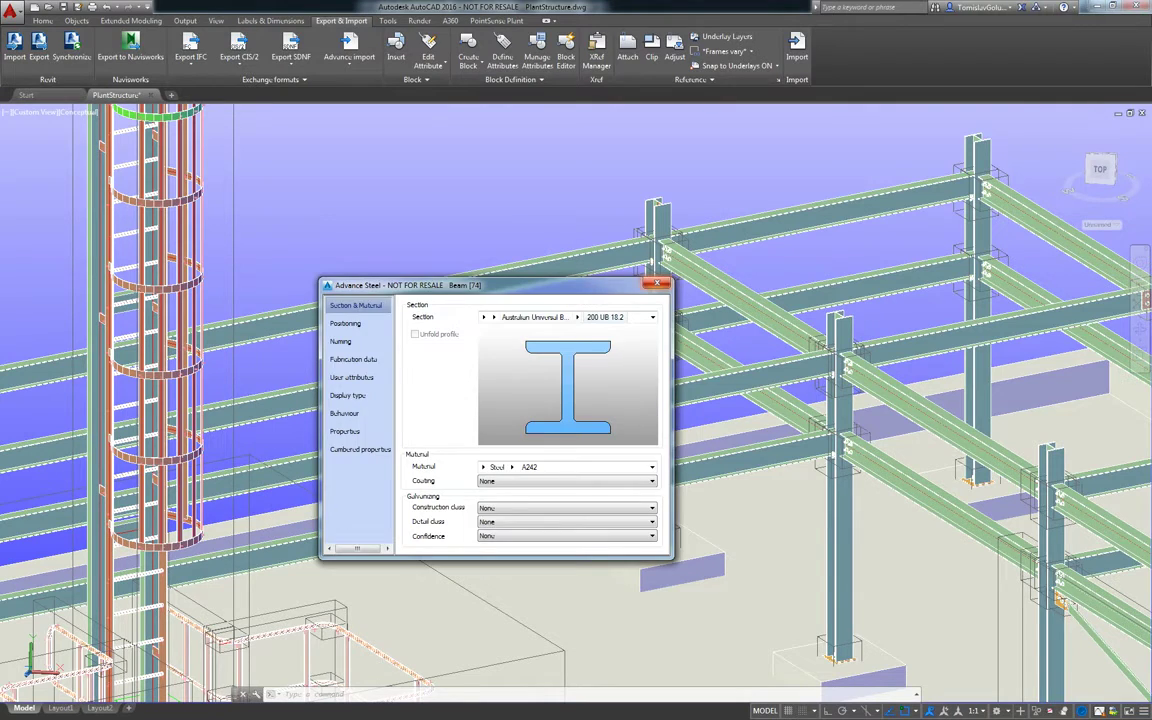
pyautogui.click(657, 284)
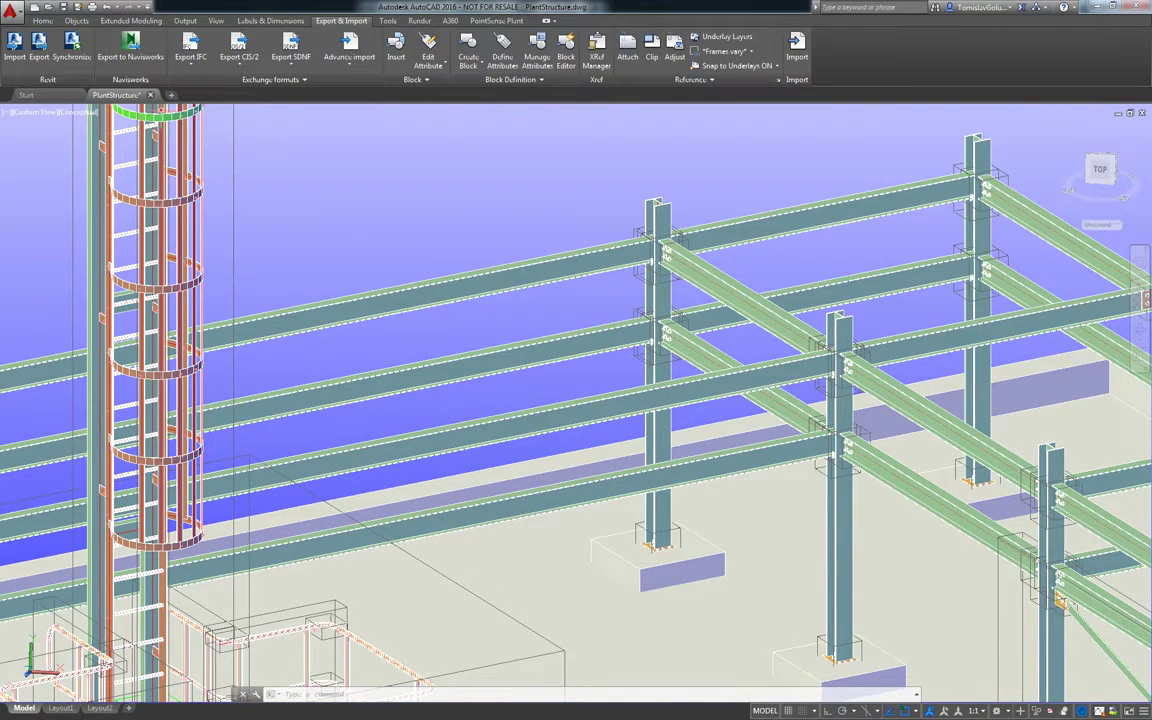
# Close PlantStructure in Advance Steel and open it from the project tree in Plant 3D
pyautogui.click(151, 95)
pyautogui.press('n')
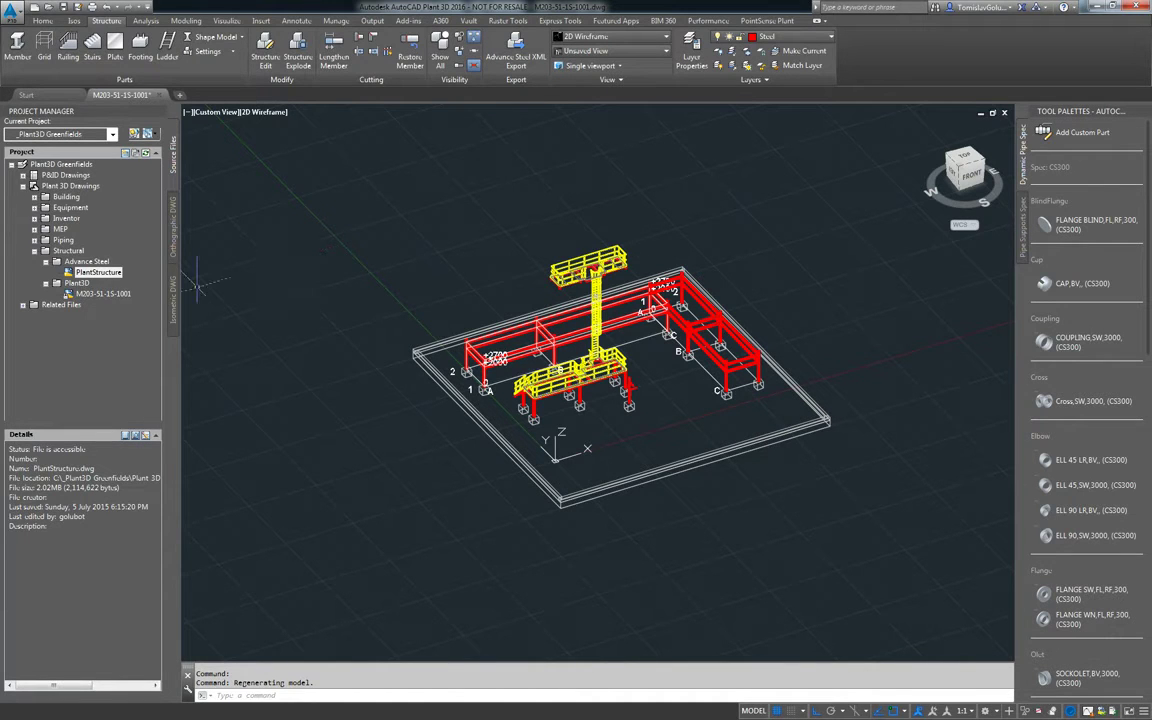
pyautogui.doubleClick(98, 272)
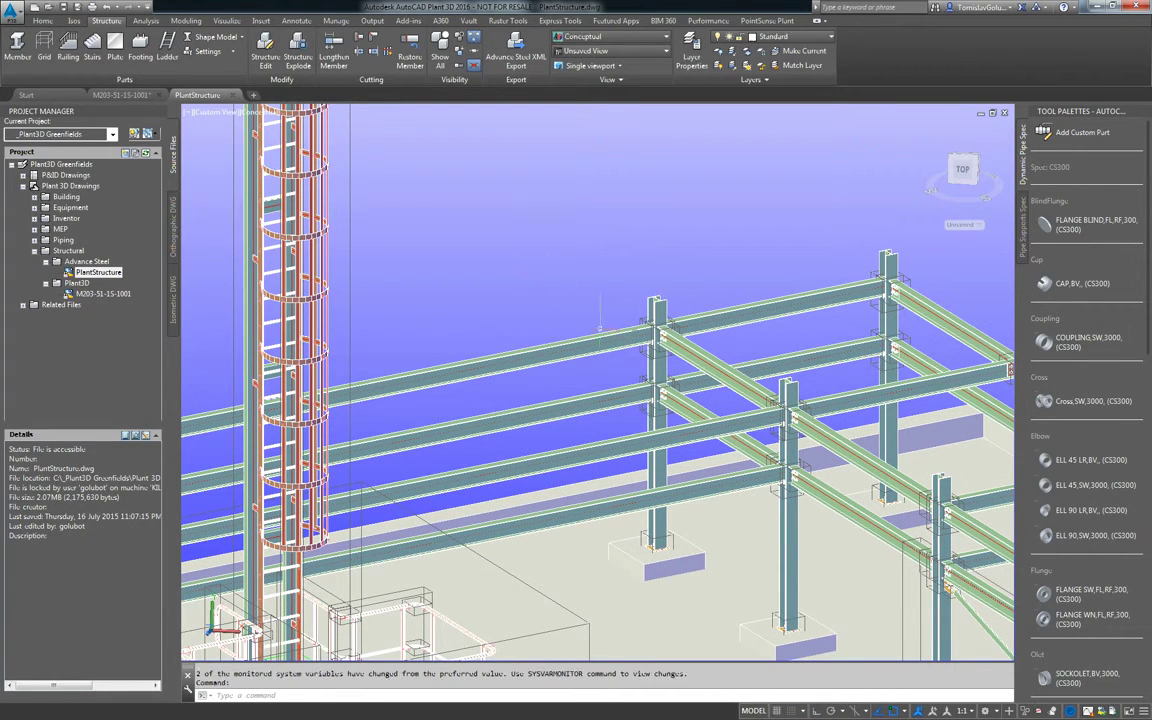
# Examine the section, geometry and material properties of the upper rear pipe rack beam in Plant 3D
pyautogui.click(606, 343)
pyautogui.rightClick(608, 349)
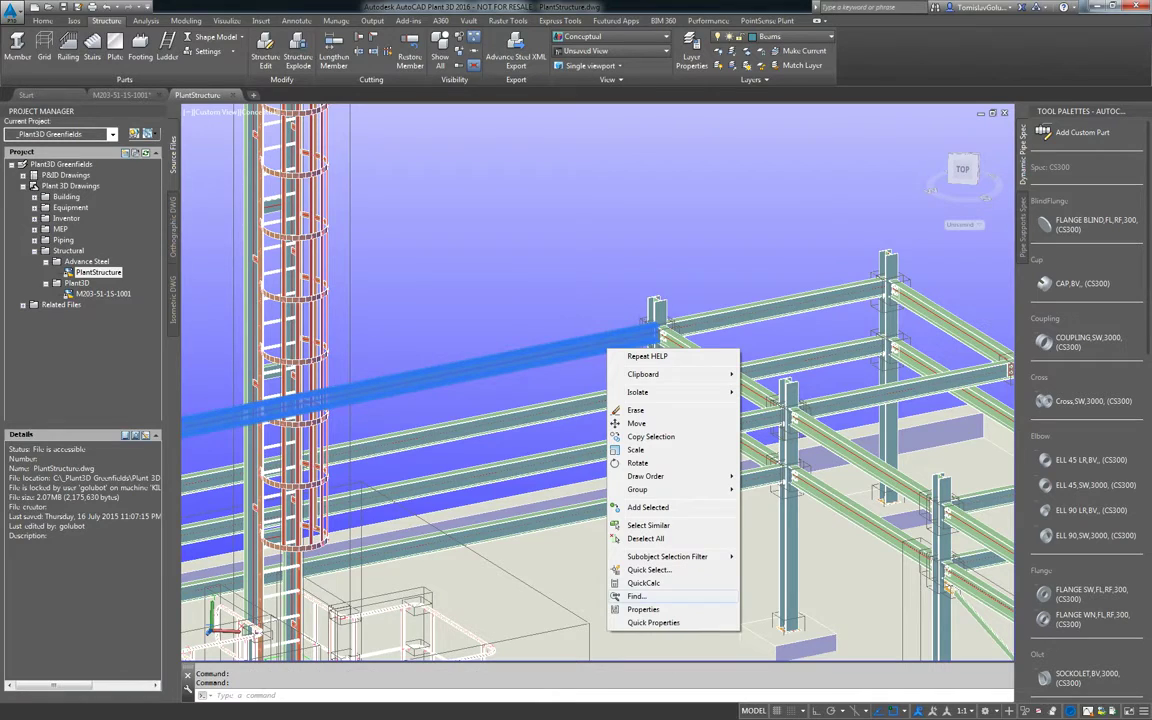
pyautogui.click(643, 609)
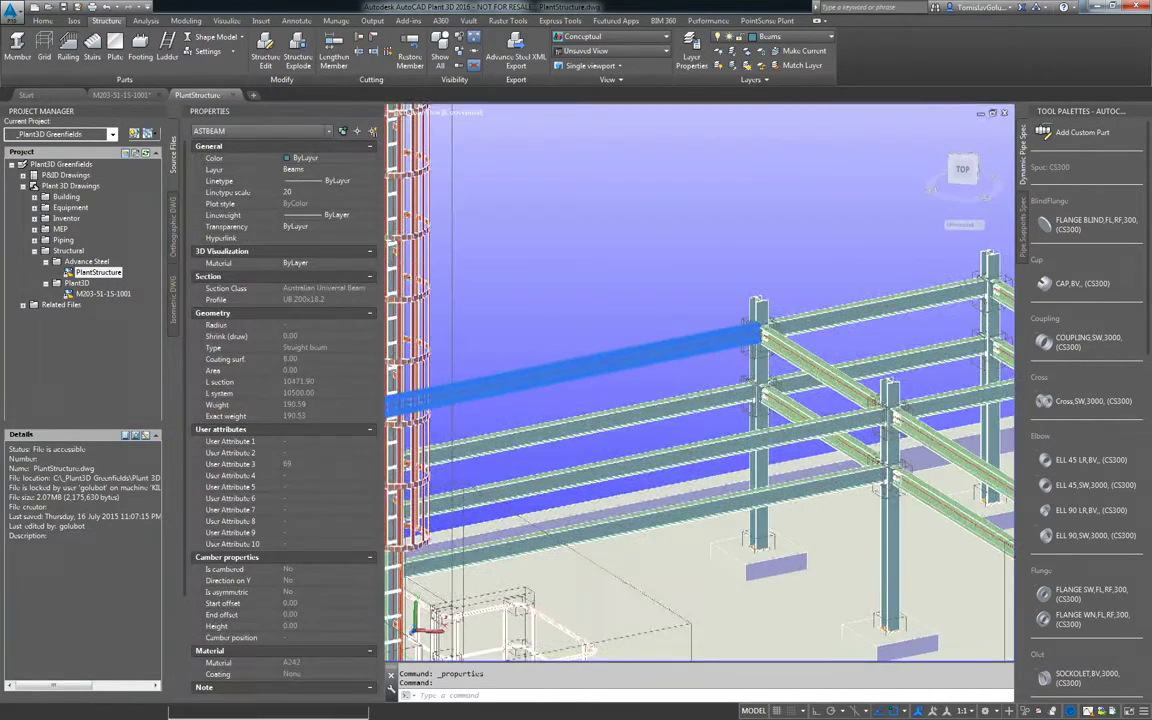
pyautogui.moveTo(389, 248); pyautogui.dragTo(497, 248)
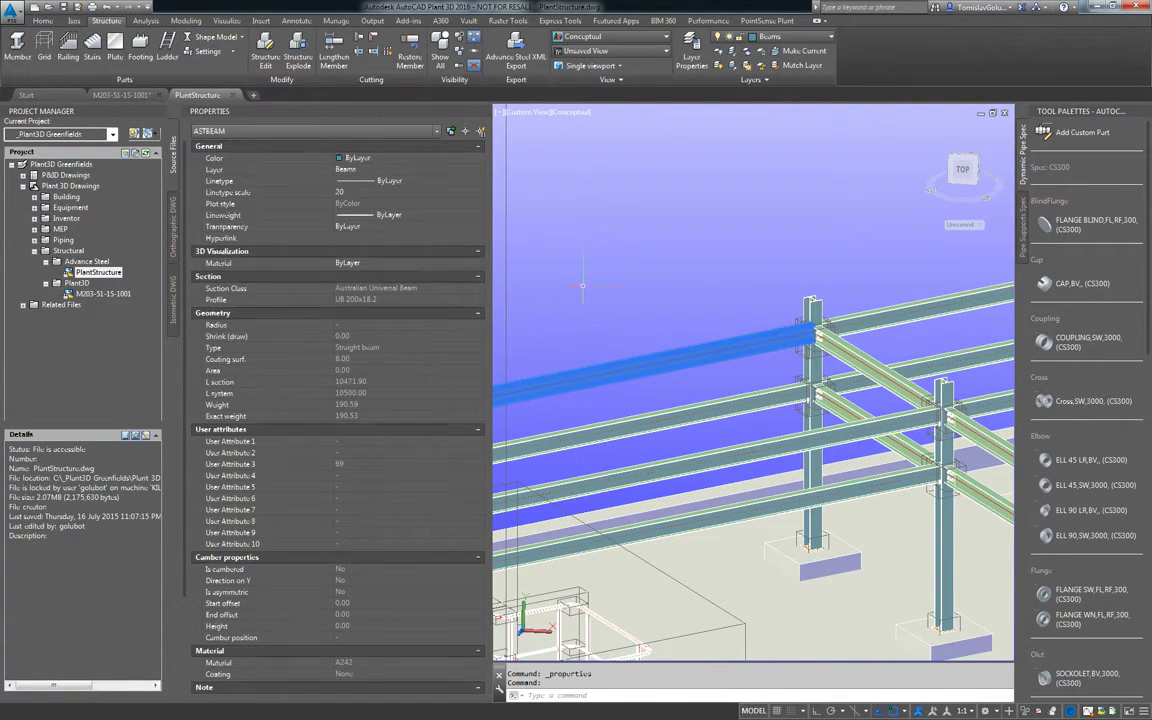
pyautogui.press('Escape')
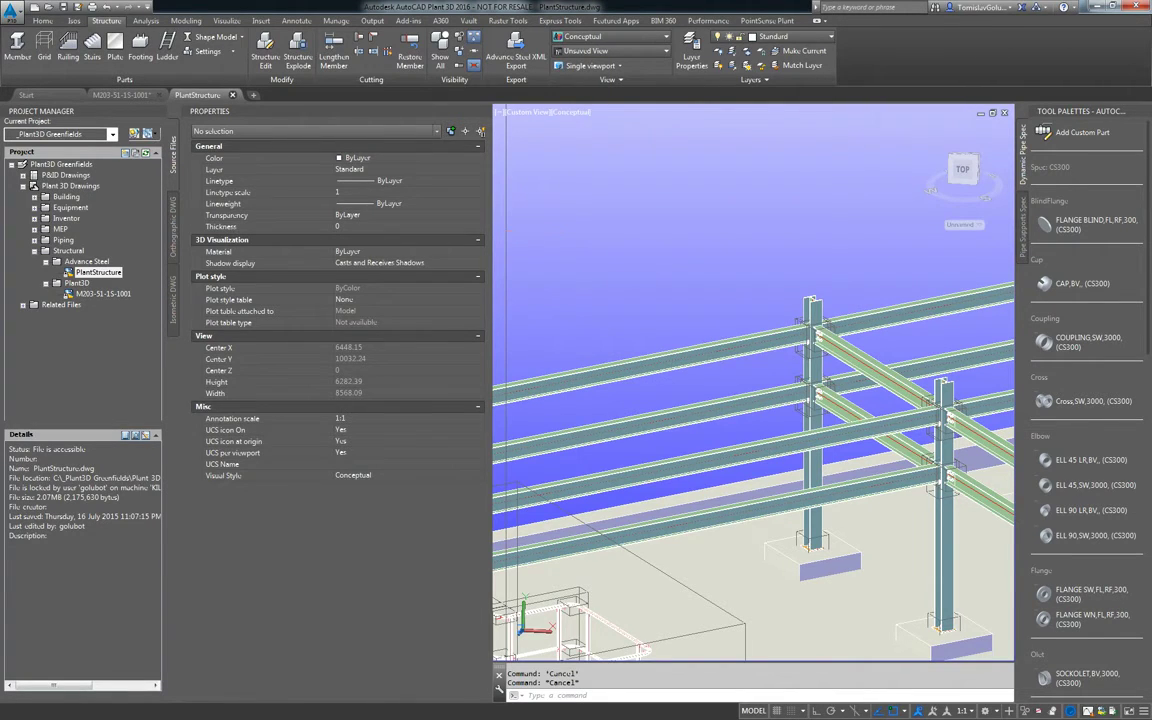
# Close the PlantStructure drawing, and close M203-51-1S-1001 with its changes saved
pyautogui.click(233, 95)
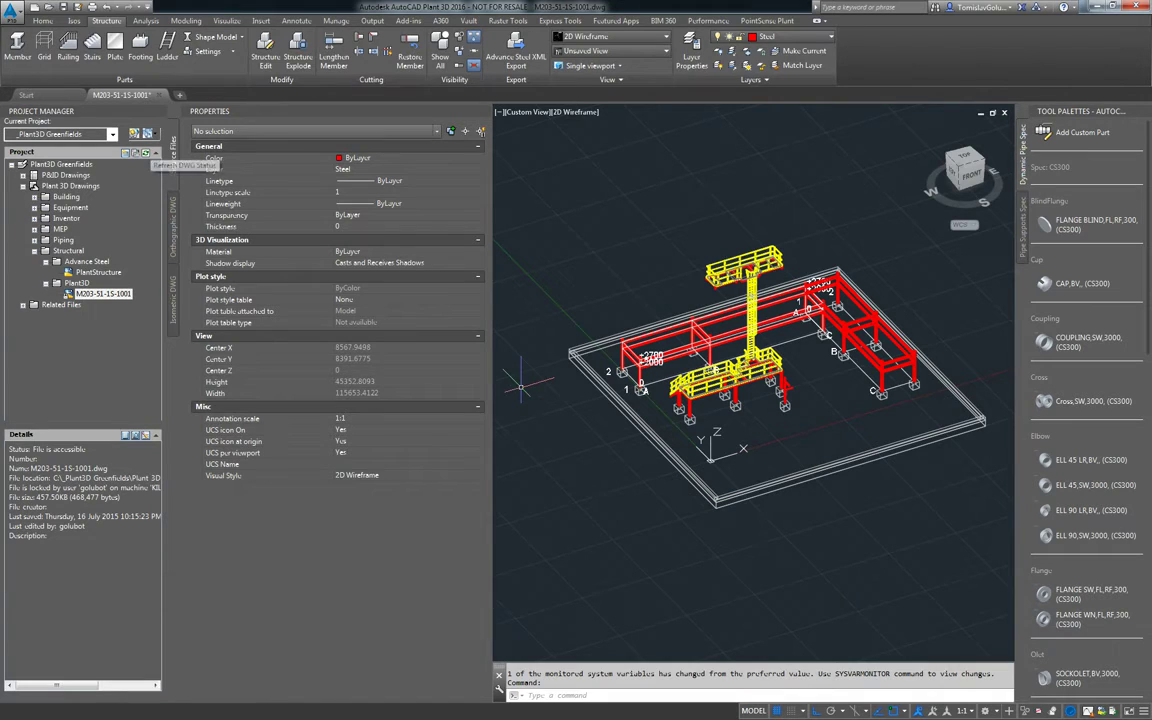
pyautogui.click(159, 95)
pyautogui.click(657, 393)
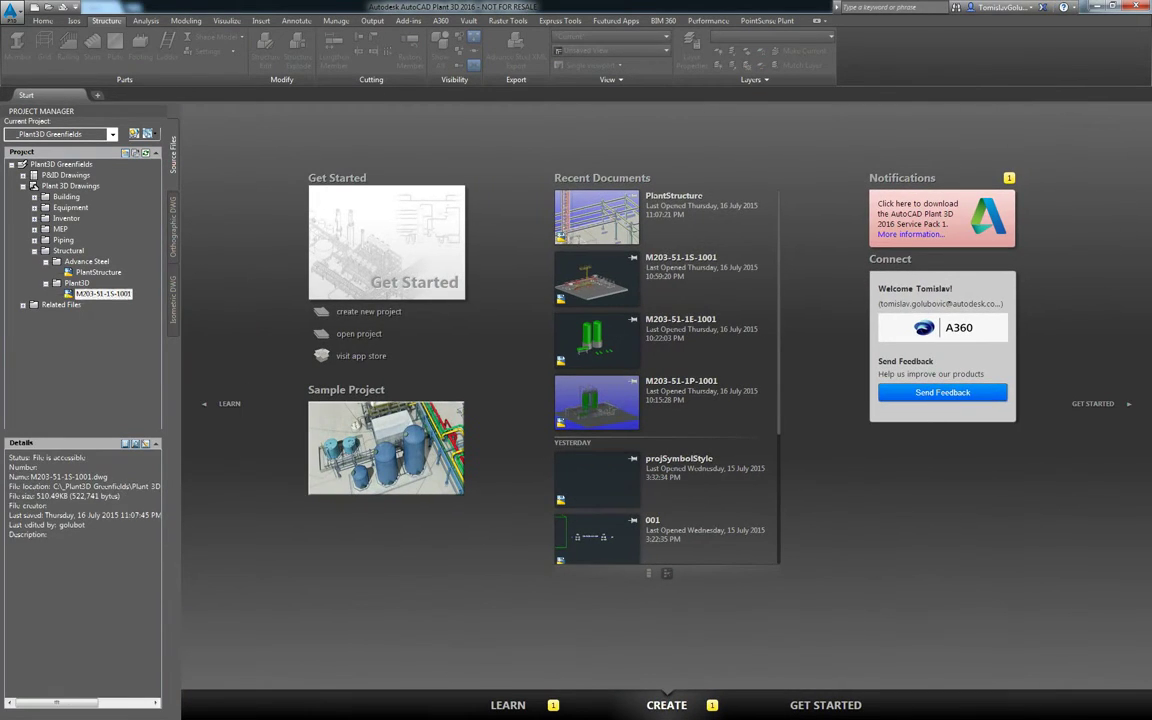
# Open the piping model M203-51-1P-1001 from the project's Piping folder and hide the object properties
pyautogui.doubleClick(63, 240)
pyautogui.click(92, 251)
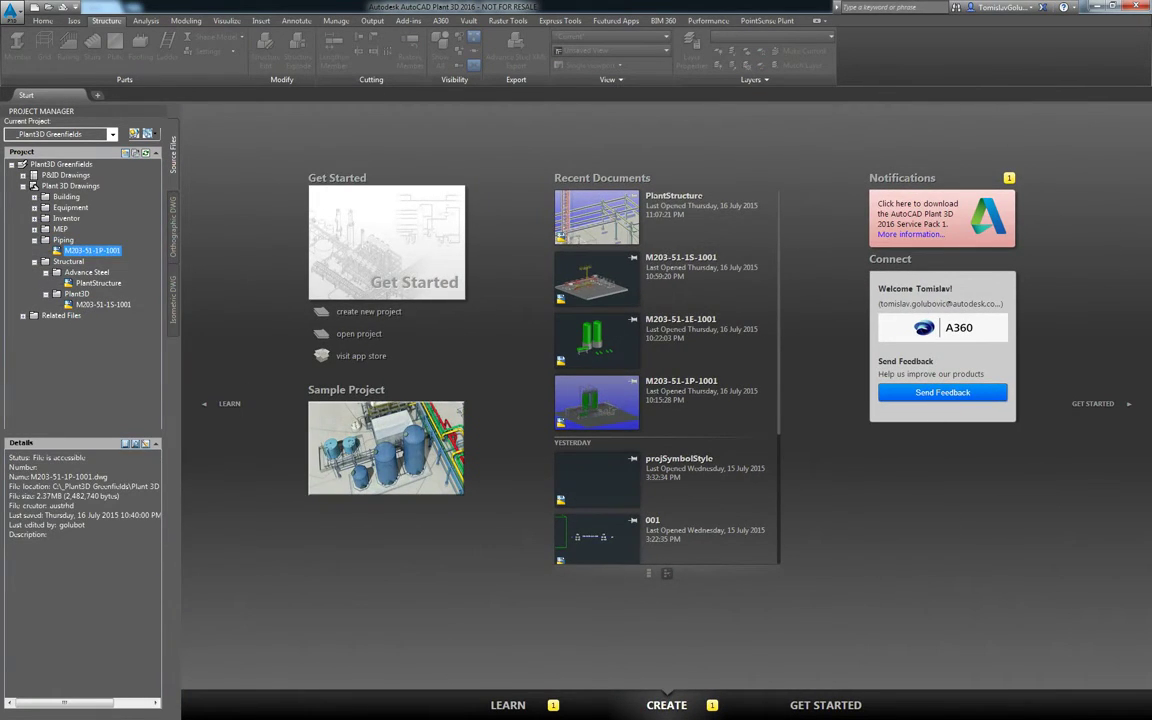
pyautogui.doubleClick(92, 251)
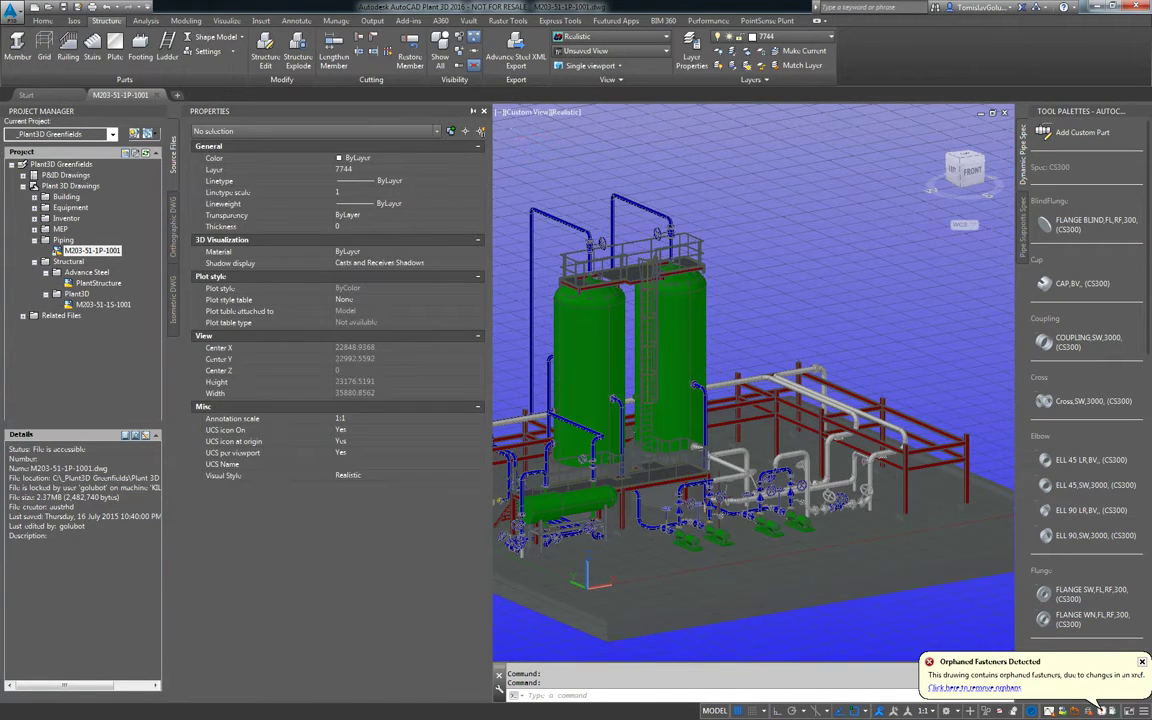
pyautogui.click(484, 111)
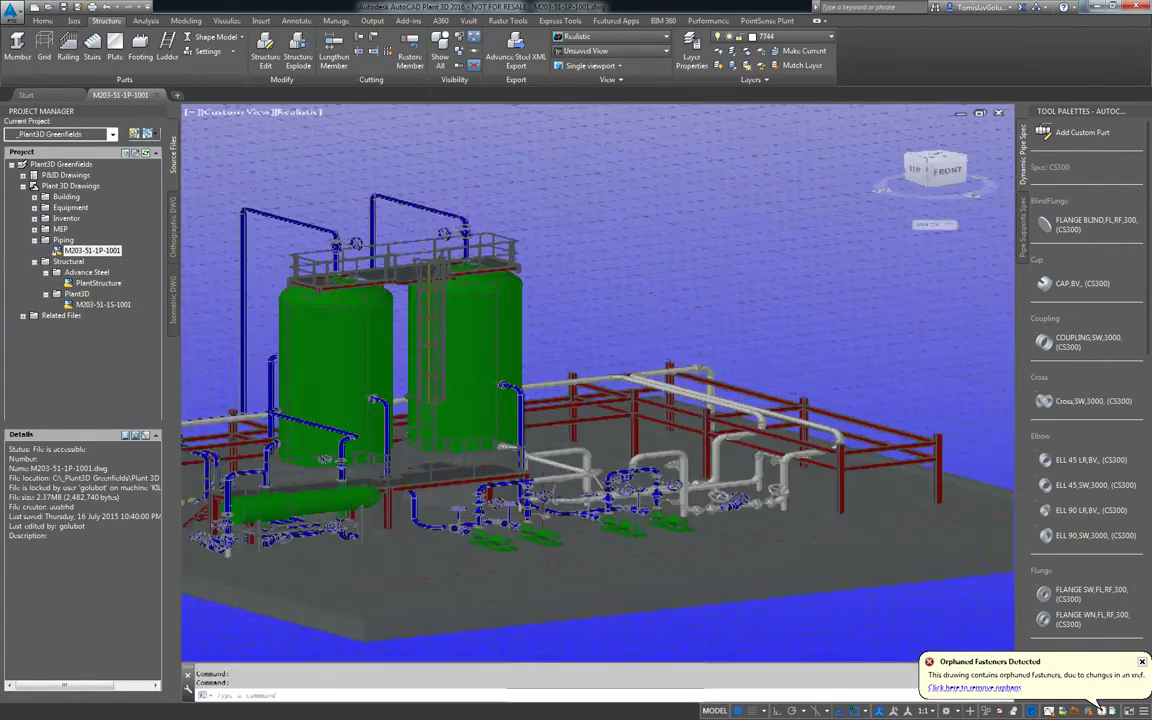
# Reference the PlantStructure drawing from the Structural/Advance Steel folder into the piping model as an overlay with a relative path
pyautogui.press('Return')
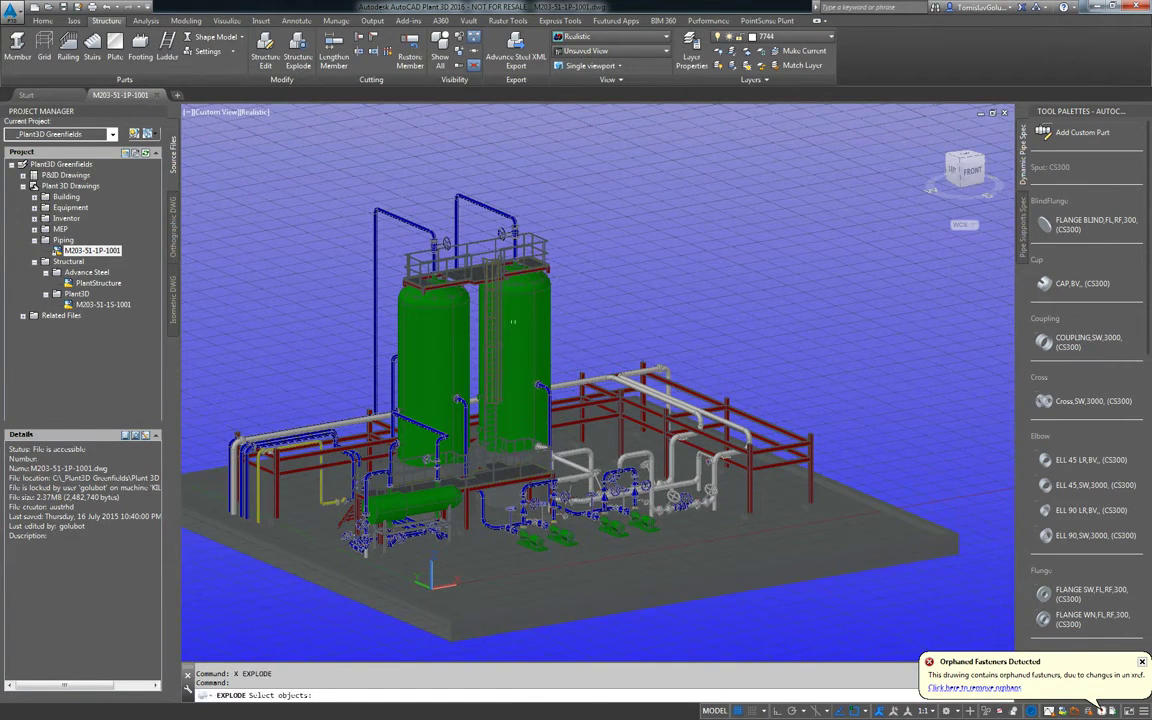
pyautogui.press('Return')
pyautogui.write('xr')
pyautogui.press('Return')
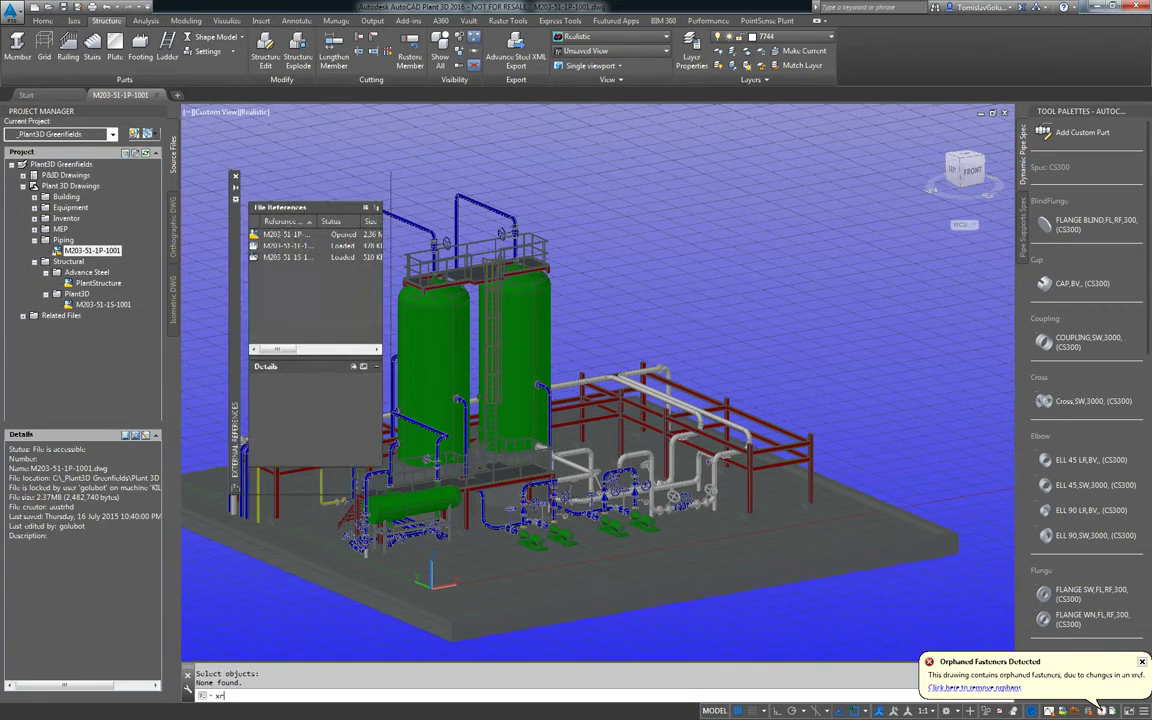
pyautogui.rightClick(305, 292)
pyautogui.click(346, 330)
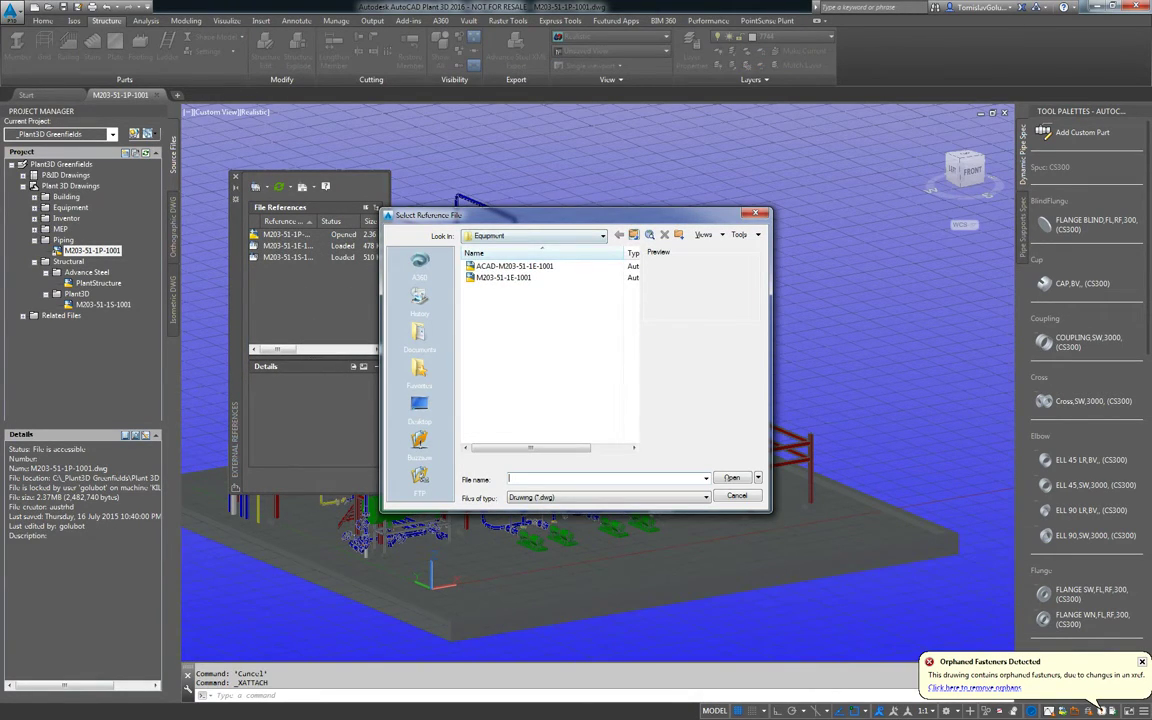
pyautogui.click(633, 235)
pyautogui.doubleClick(498, 324)
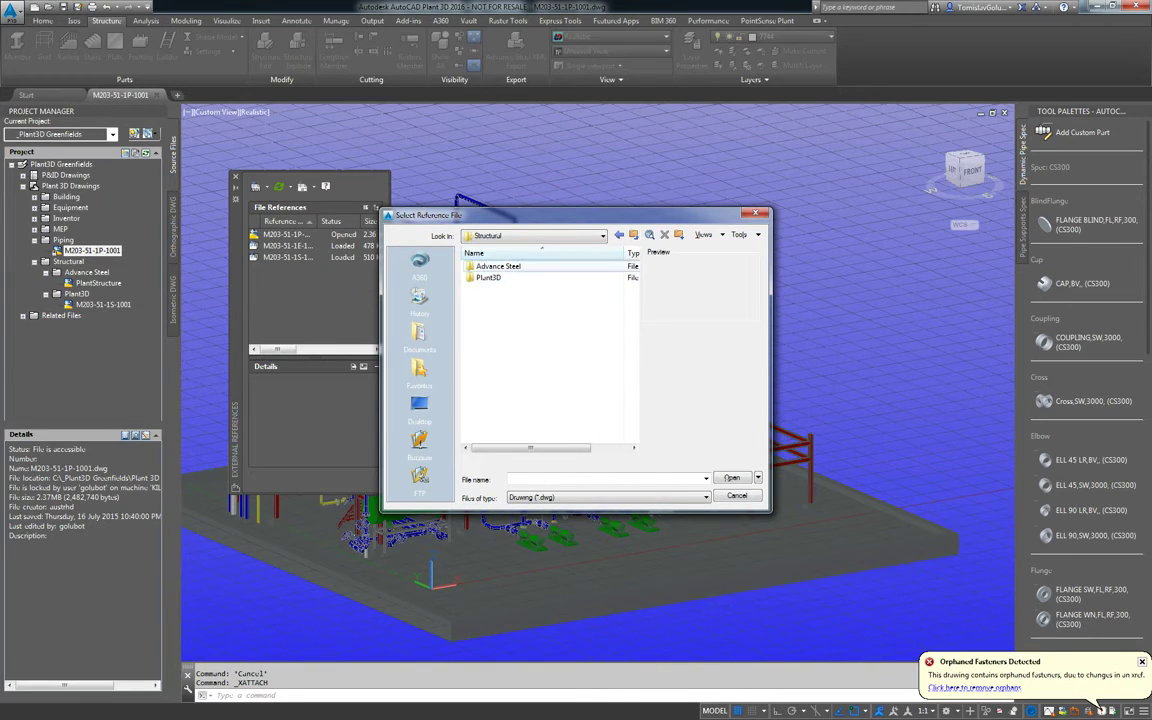
pyautogui.doubleClick(498, 266)
pyautogui.doubleClick(498, 277)
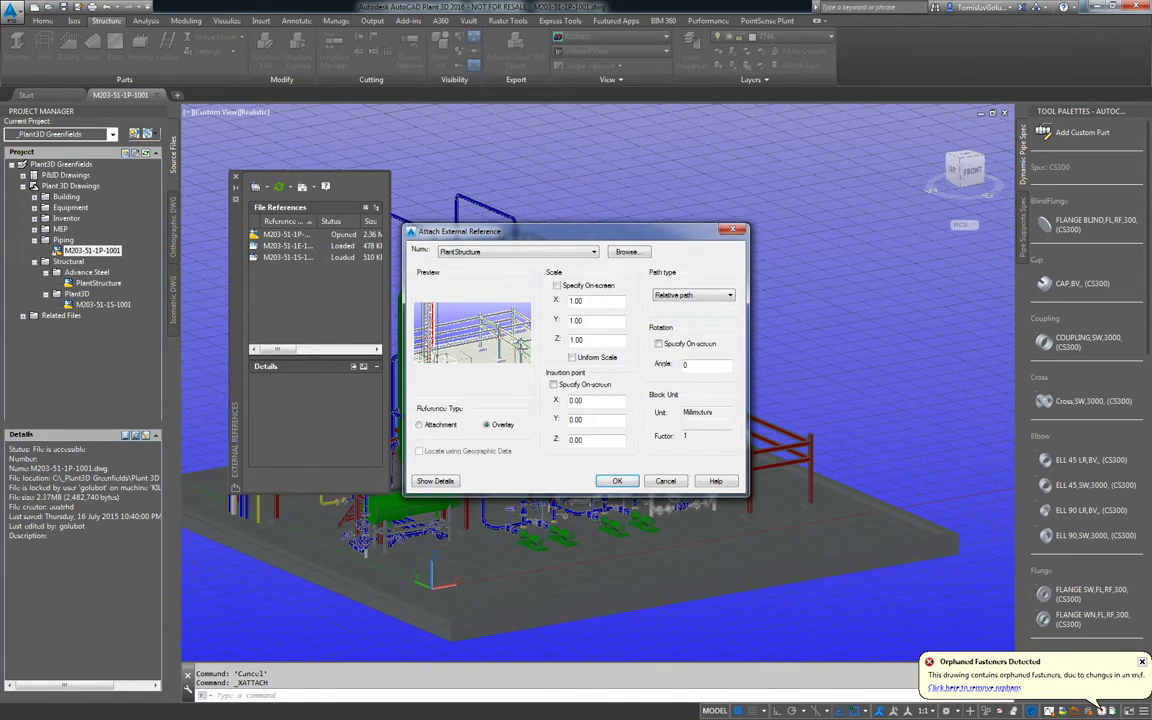
pyautogui.press('Return')
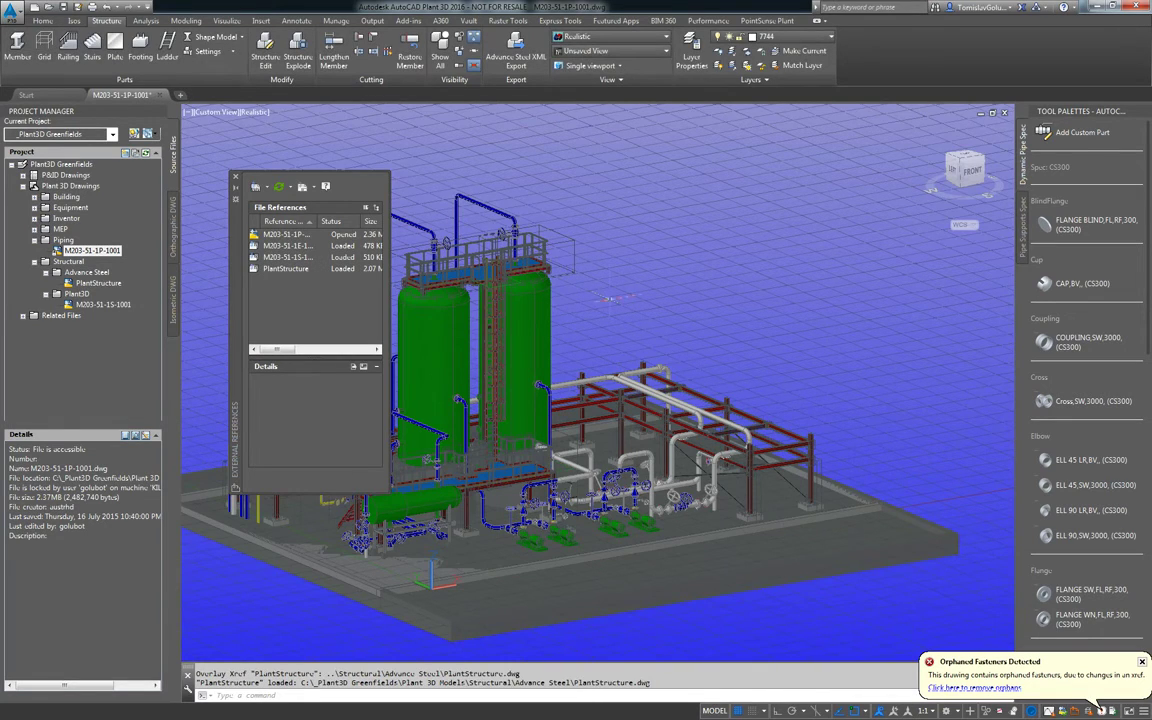
# Unload the M203-51-1S-1001 external reference from the piping model and close the reference list
pyautogui.rightClick(300, 257)
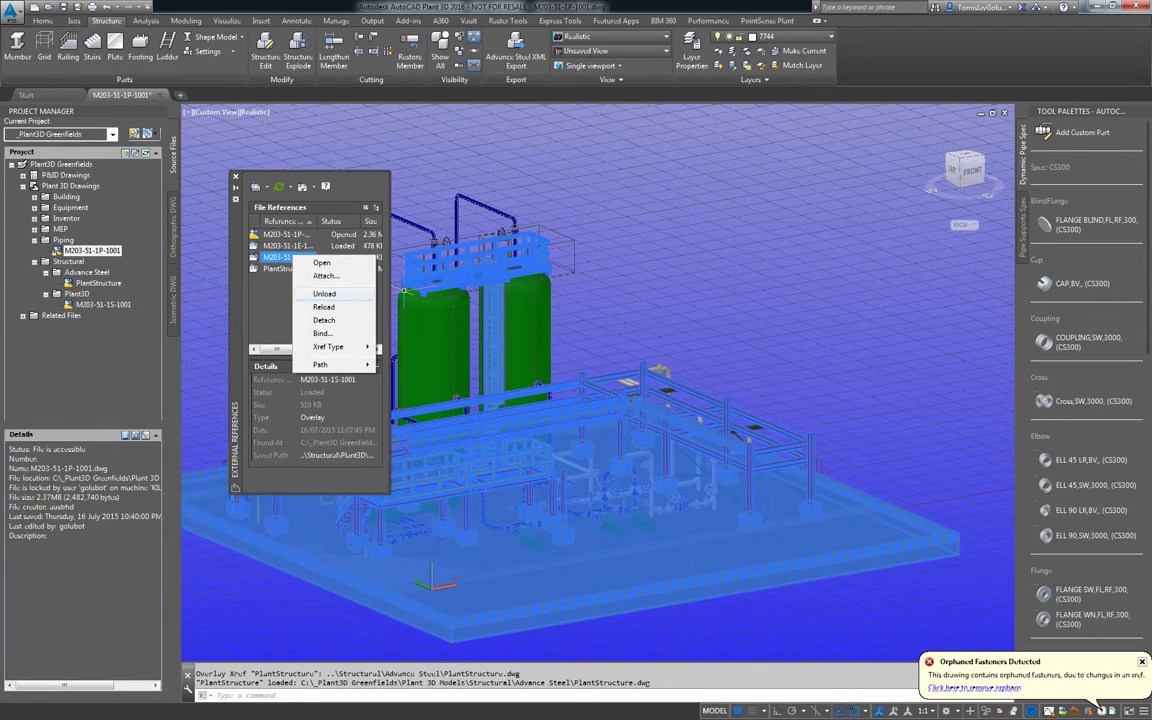
pyautogui.click(324, 293)
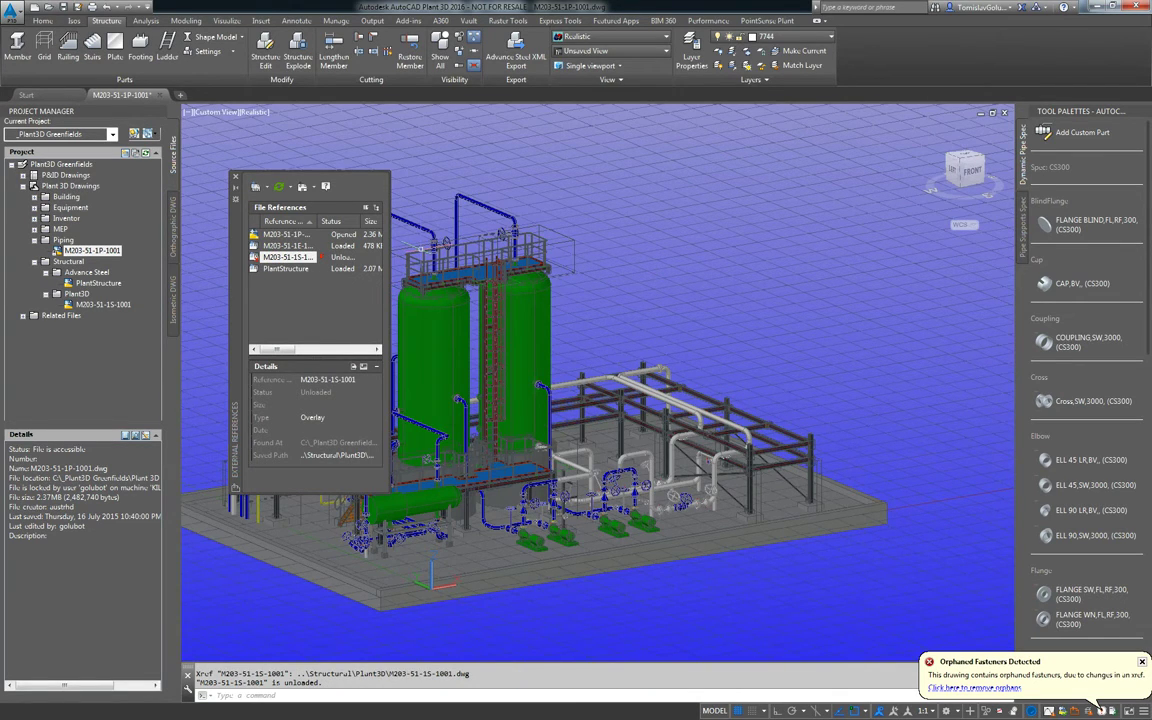
pyautogui.click(236, 177)
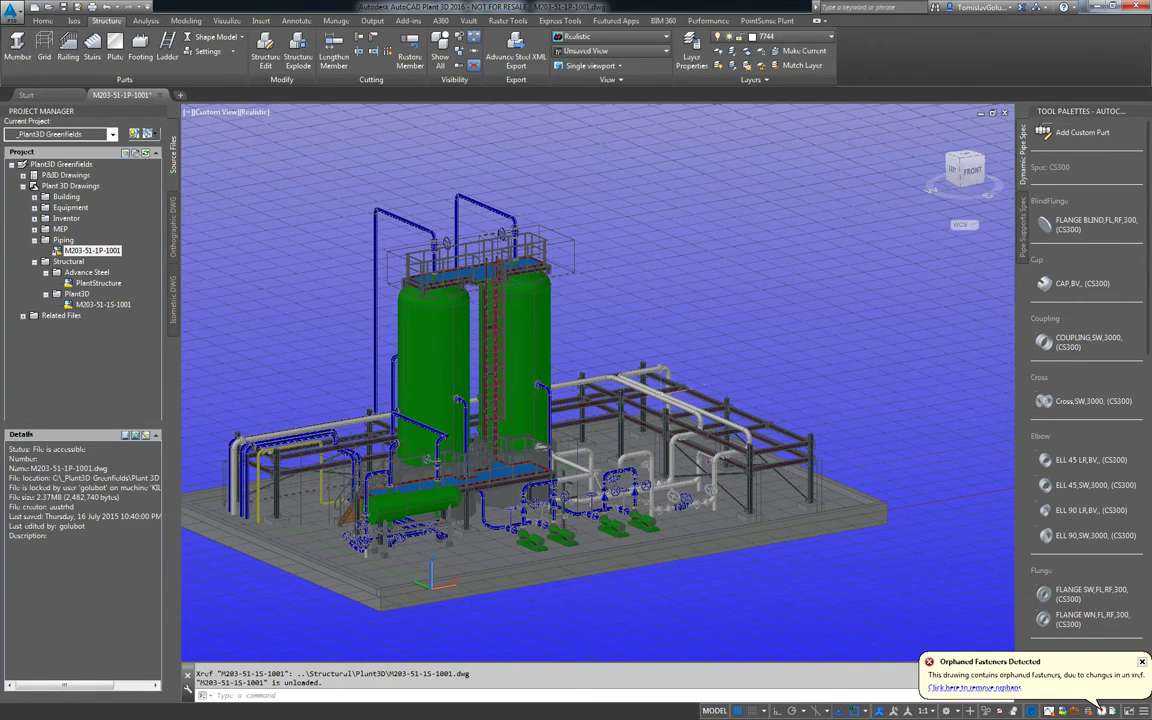
# Examine the pipe rack's steel connections and bracing around the white pipes at the rack's front corner
pyautogui.scroll(3, 640, 396)
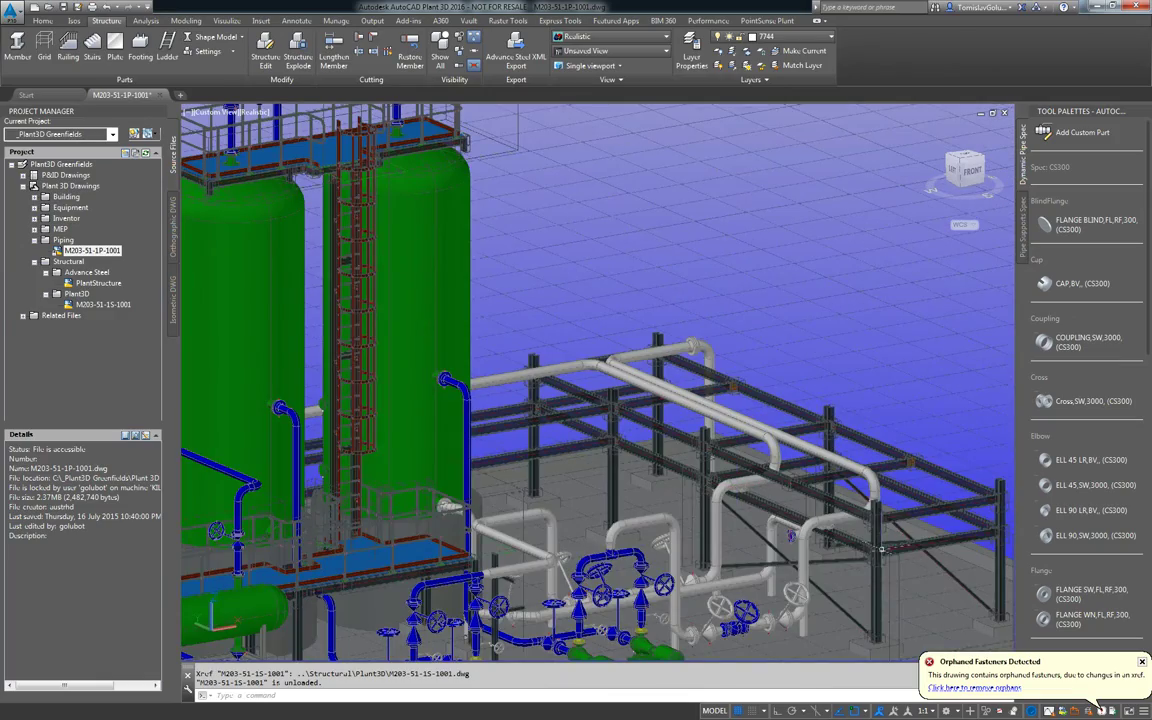
pyautogui.scroll(3, 881, 549)
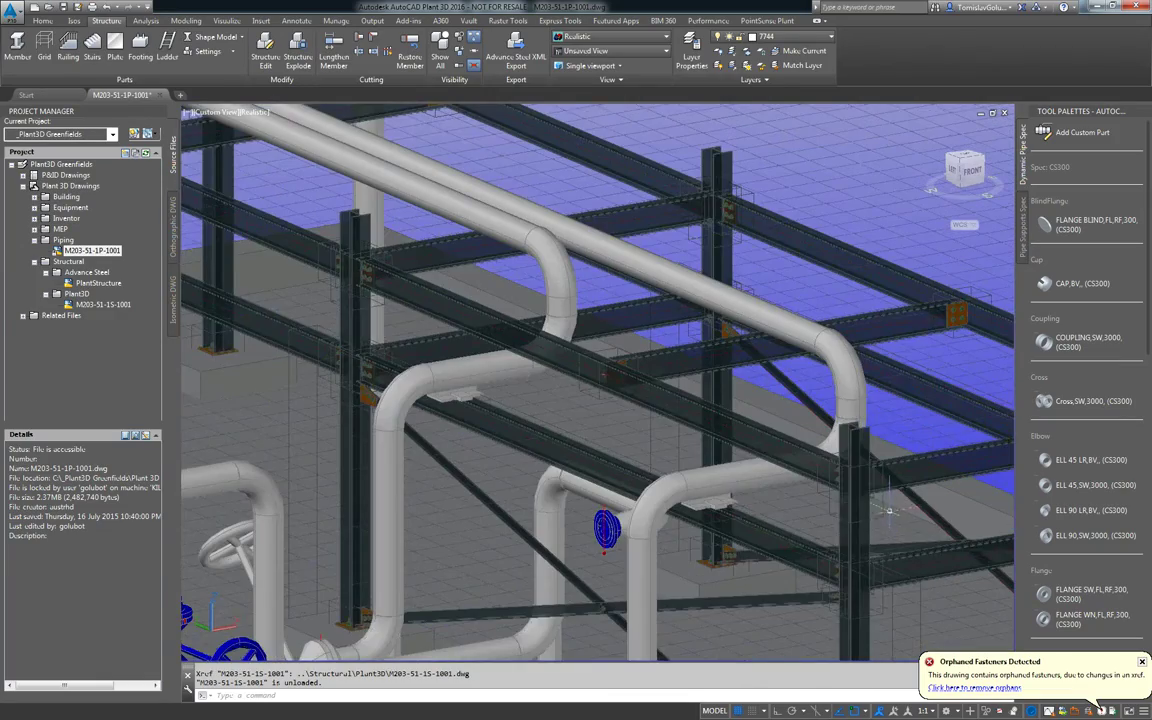
pyautogui.keyDown('shift'); pyautogui.moveTo(762, 510); pyautogui.dragTo(595, 490, button='middle'); pyautogui.keyUp('shift')
pyautogui.keyDown('shift'); pyautogui.moveTo(760, 240); pyautogui.dragTo(765, 290, button='middle'); pyautogui.keyUp('shift')
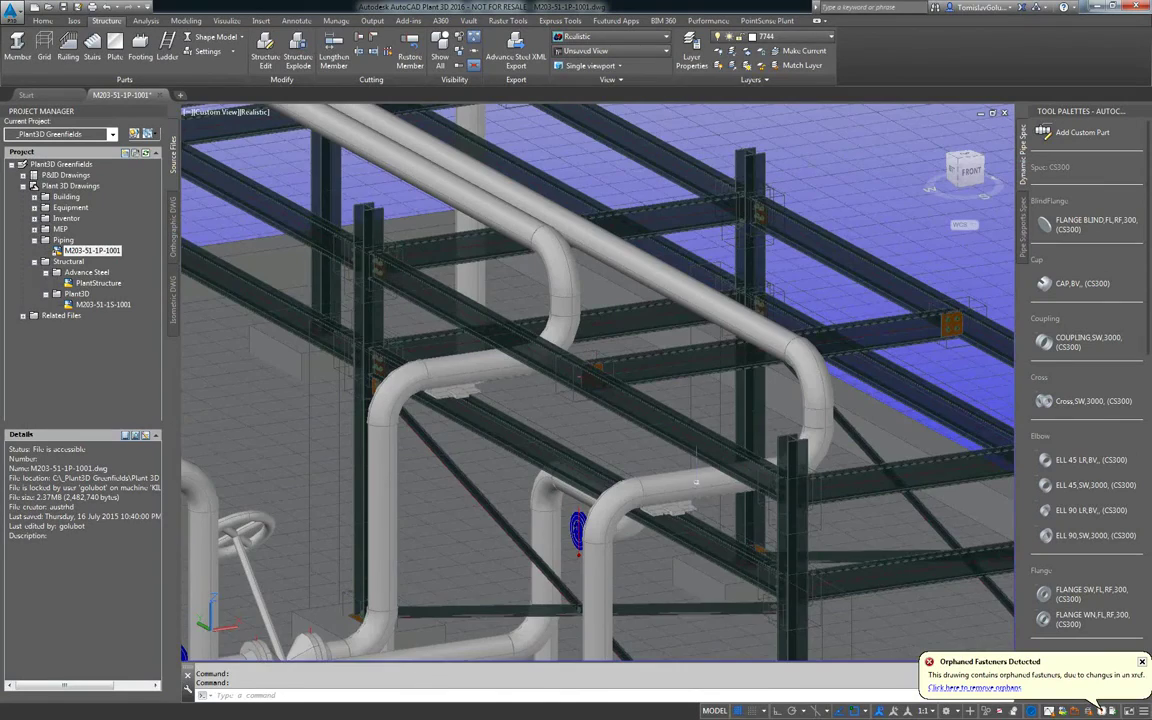